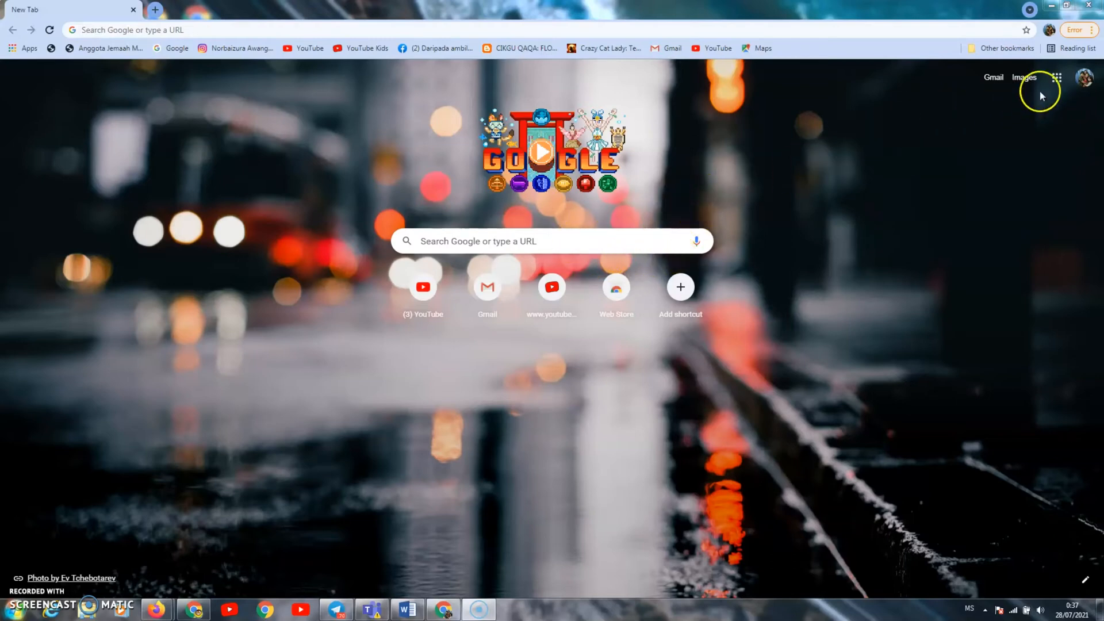
Check which Google account is signed in on the new tab page and close its account details.
click(1083, 81)
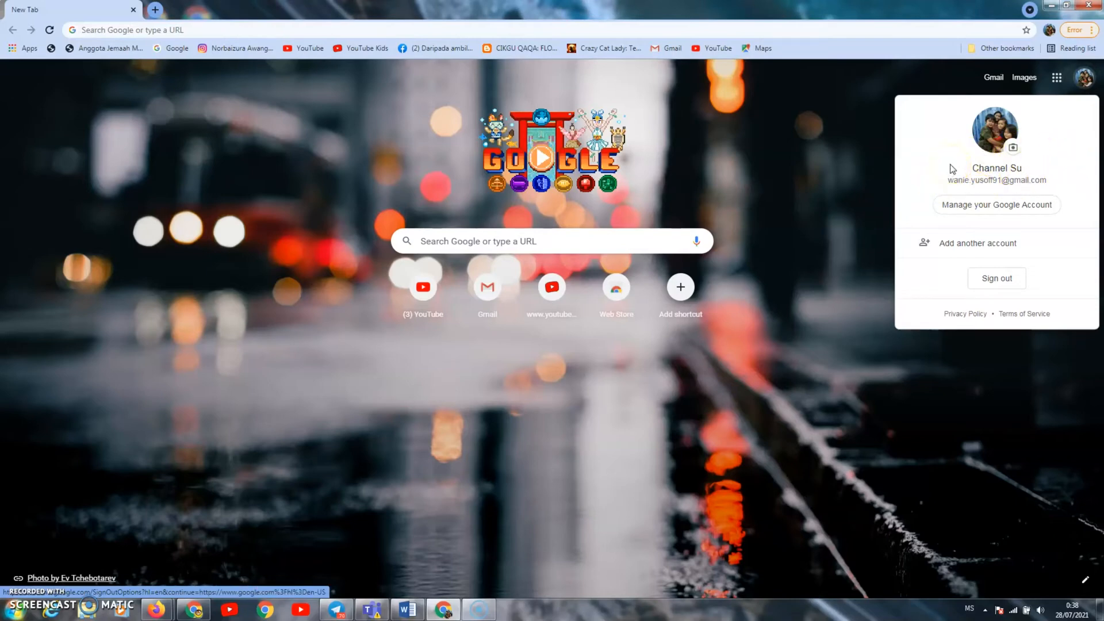
click(1001, 244)
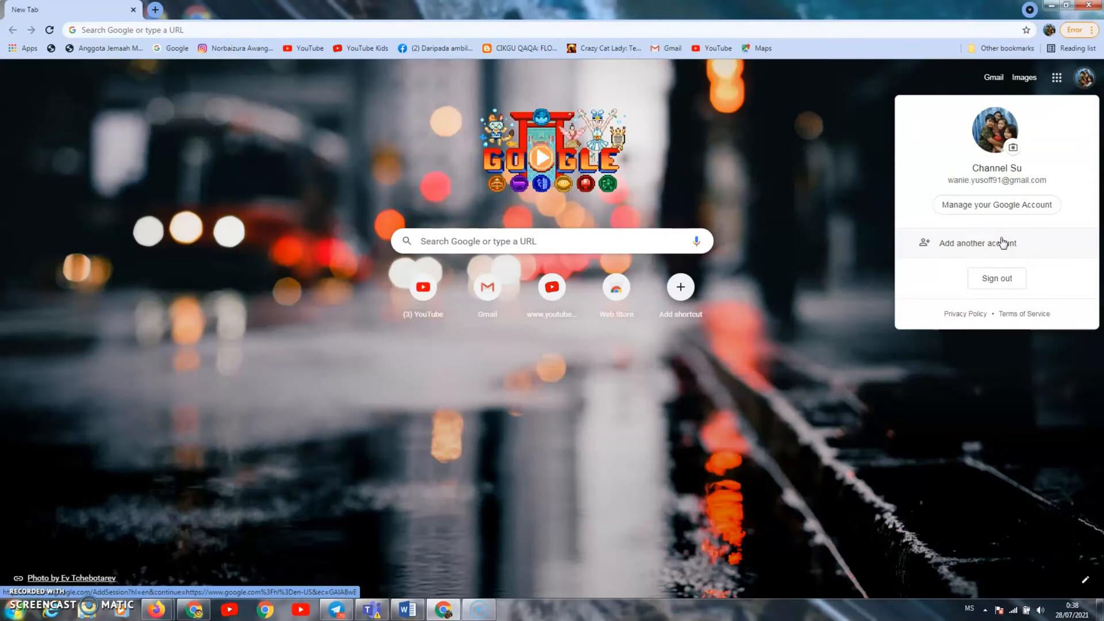
click(1012, 212)
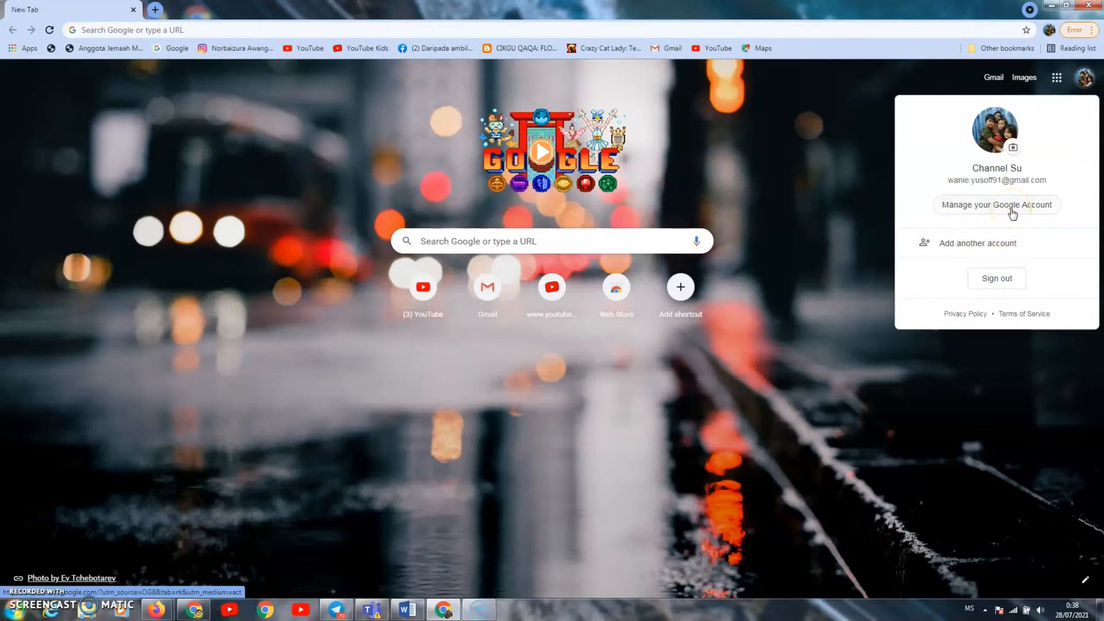
click(1010, 218)
click(989, 165)
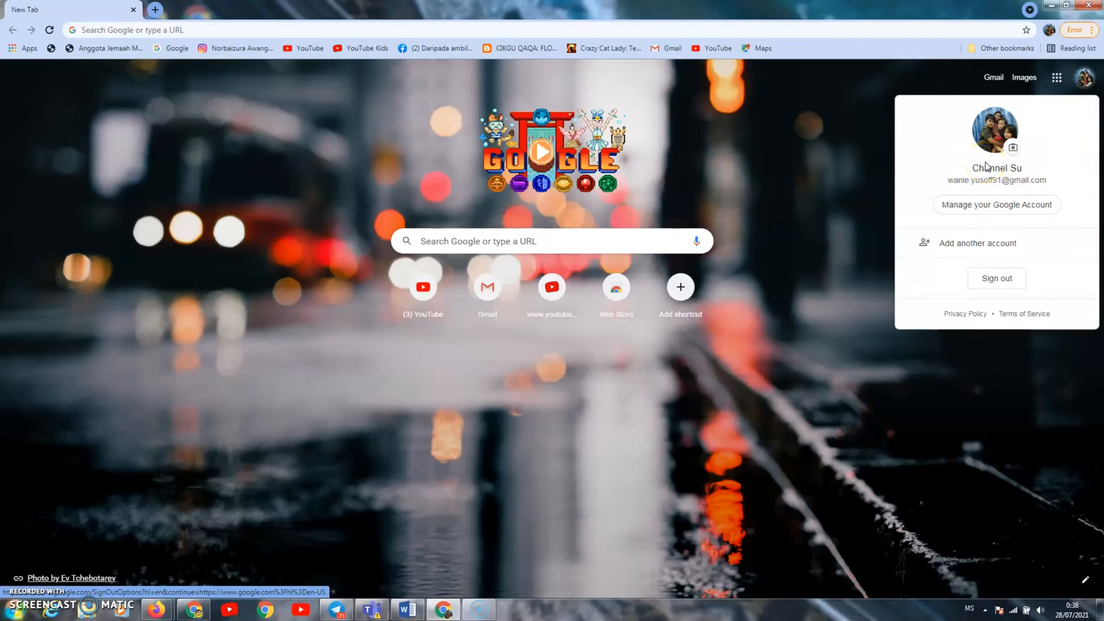
click(940, 81)
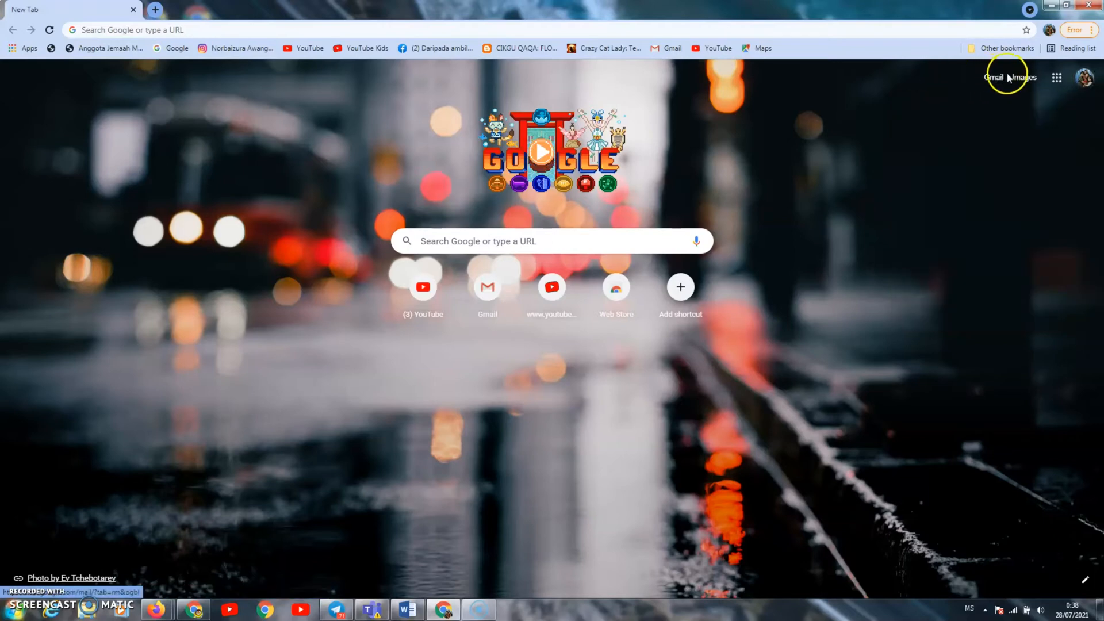
Open Google Drive from the Google apps and display the My Drive files.
click(1057, 77)
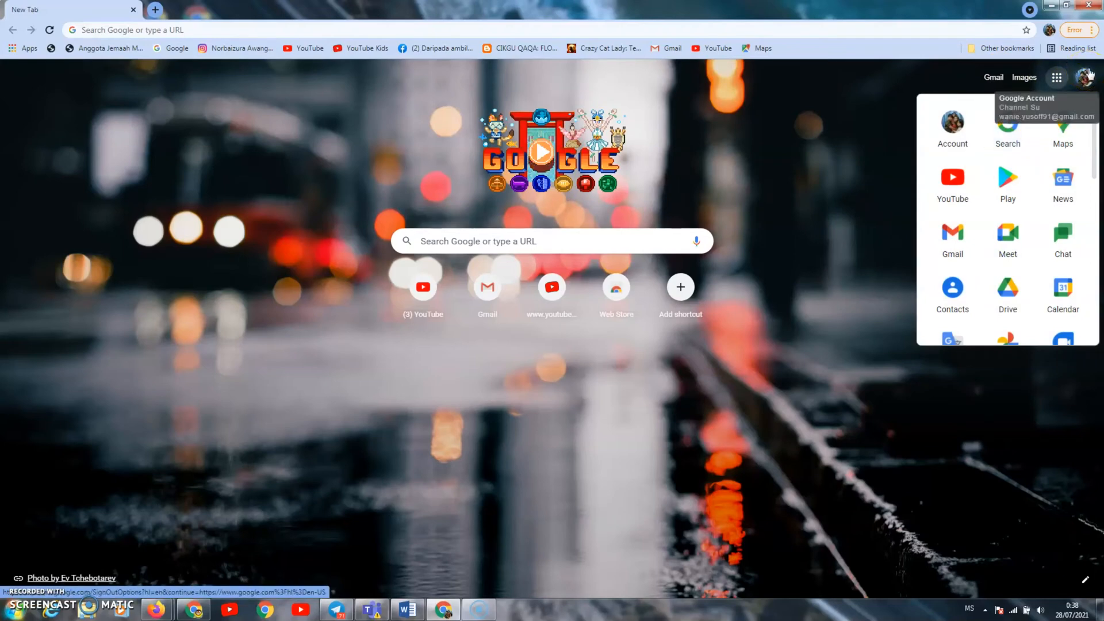
click(1058, 79)
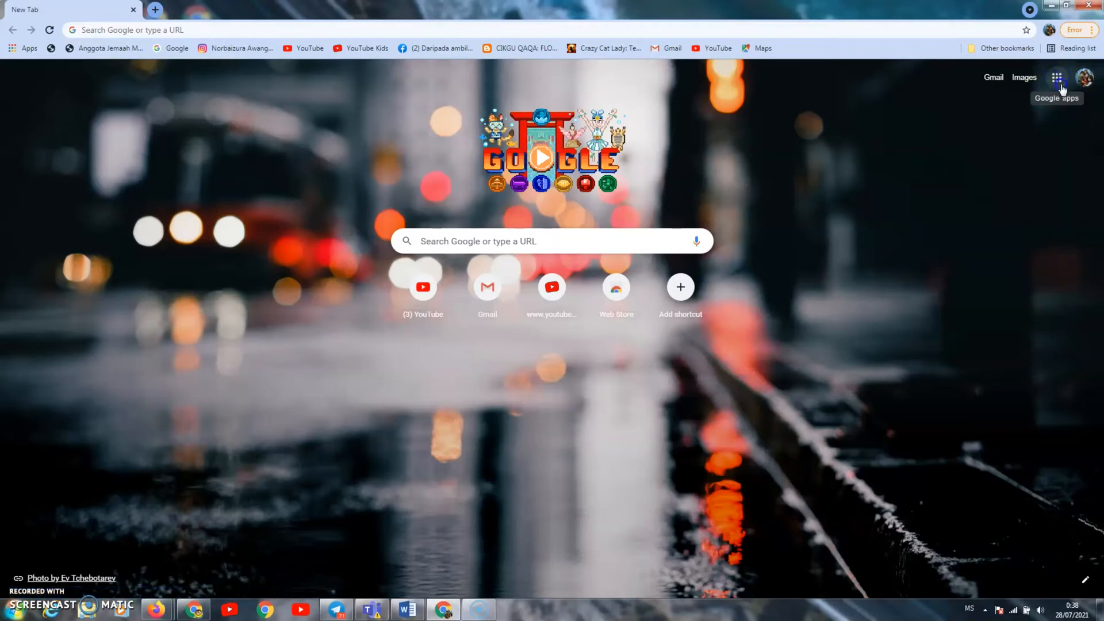
click(1053, 79)
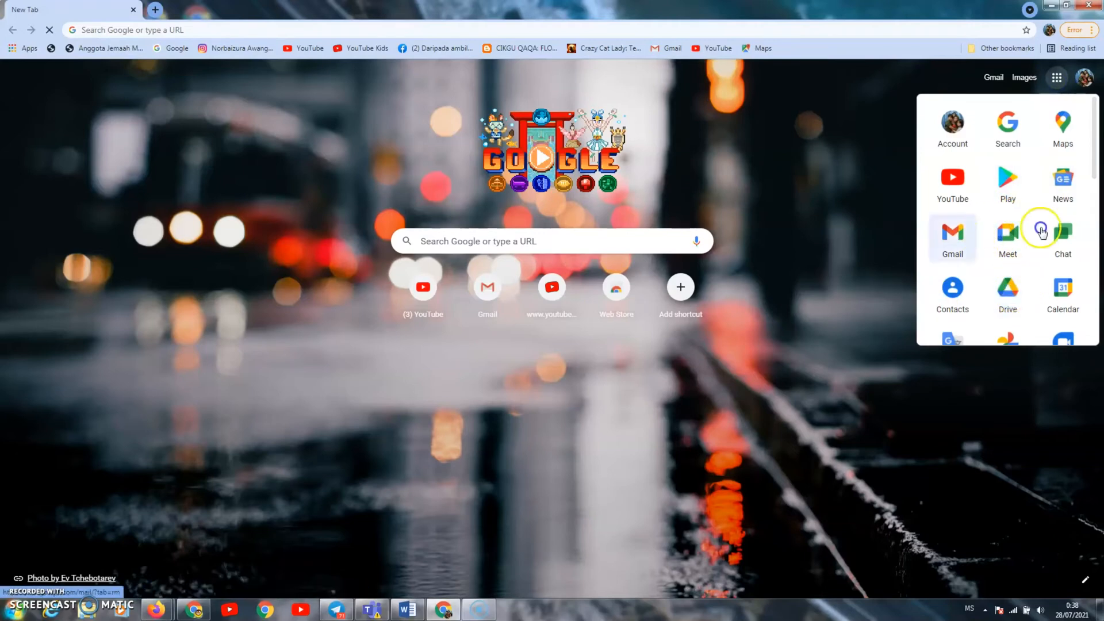
click(1006, 301)
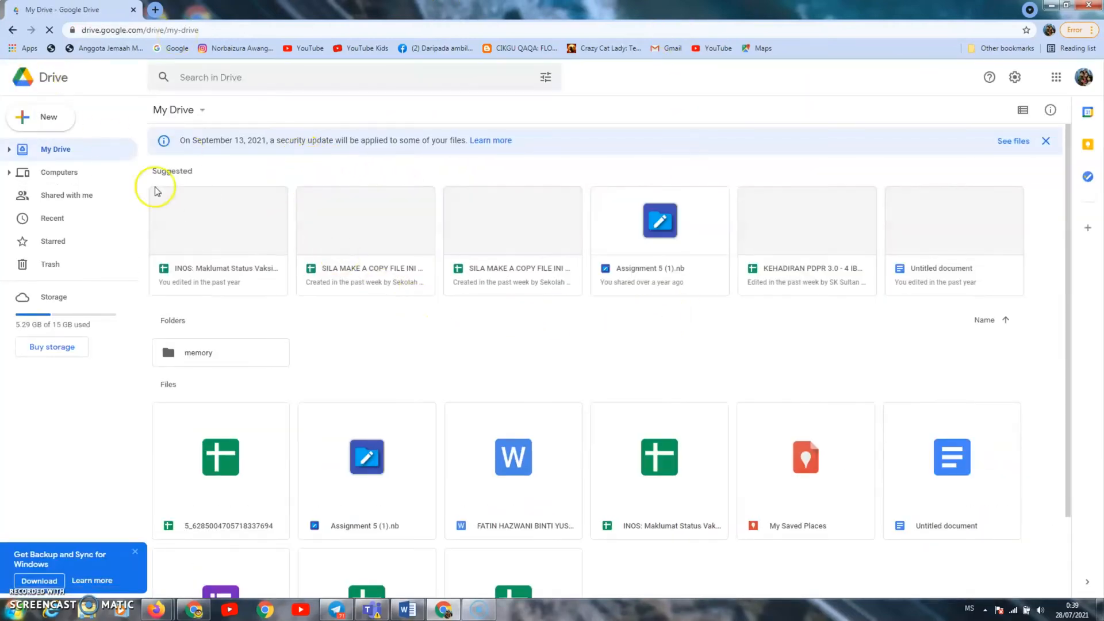
click(84, 157)
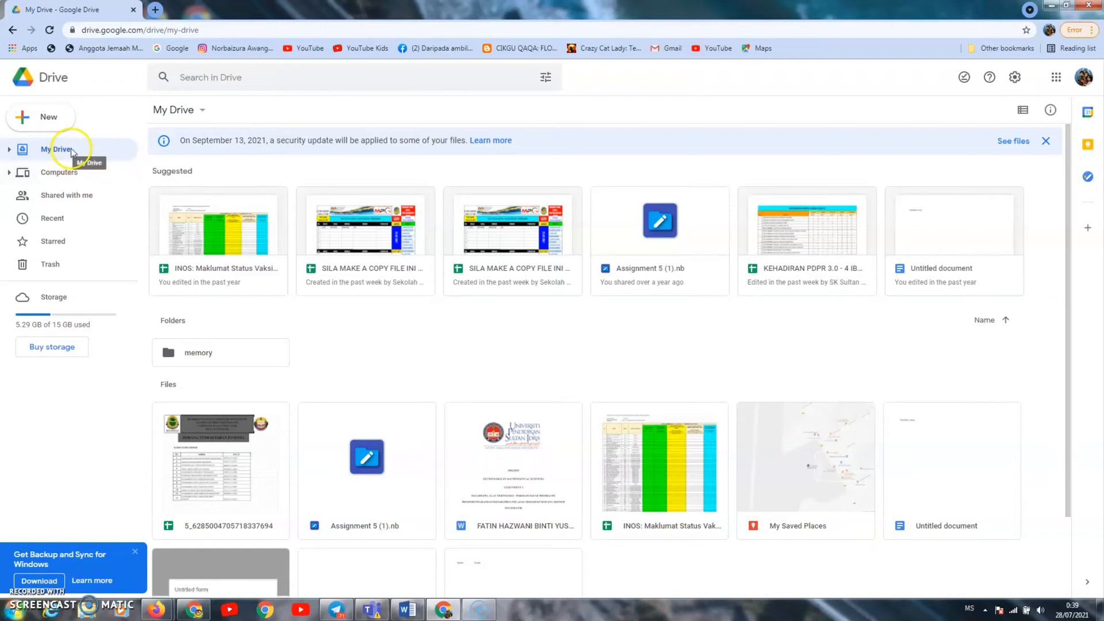
Add a shortcut to My Drive for the shared folder e-RPH2021 : GURU SMASID.
click(97, 197)
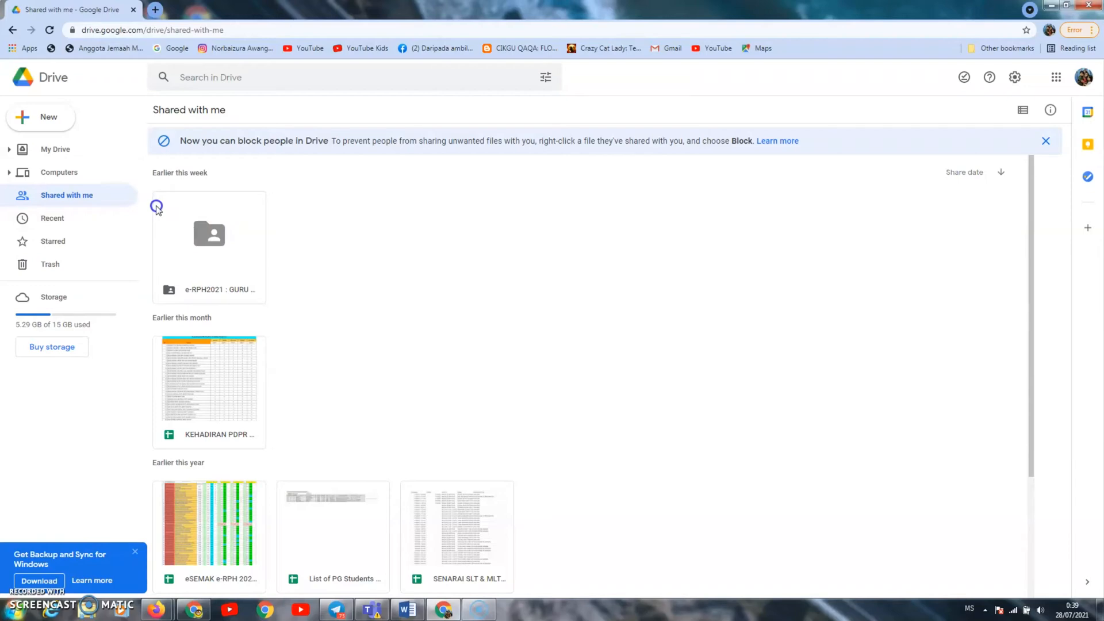
right_click(241, 226)
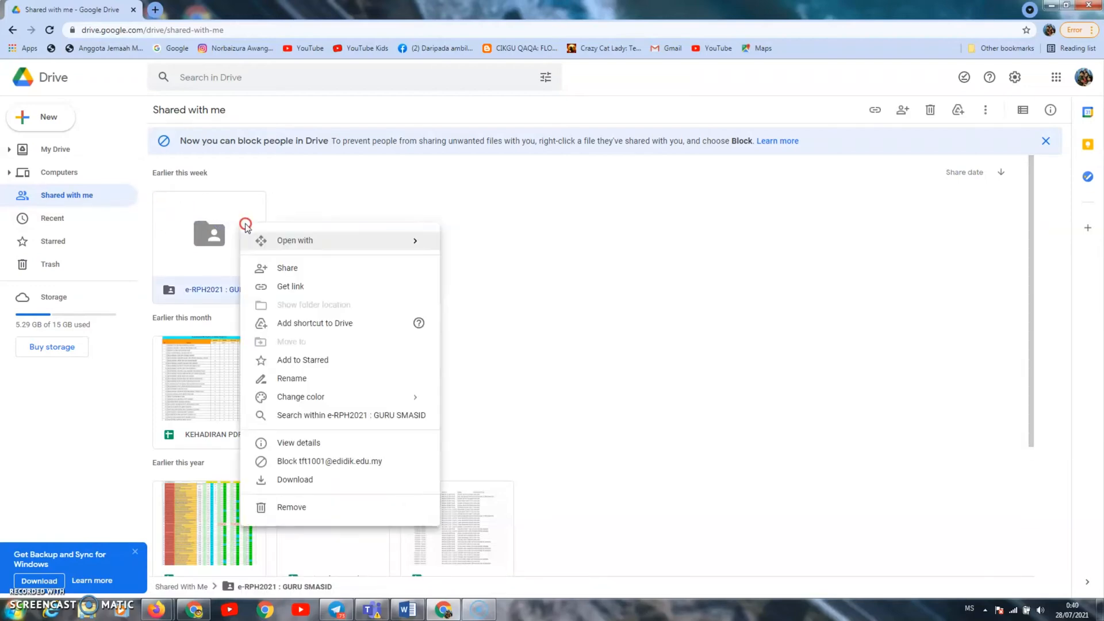
mouse_move(332, 249)
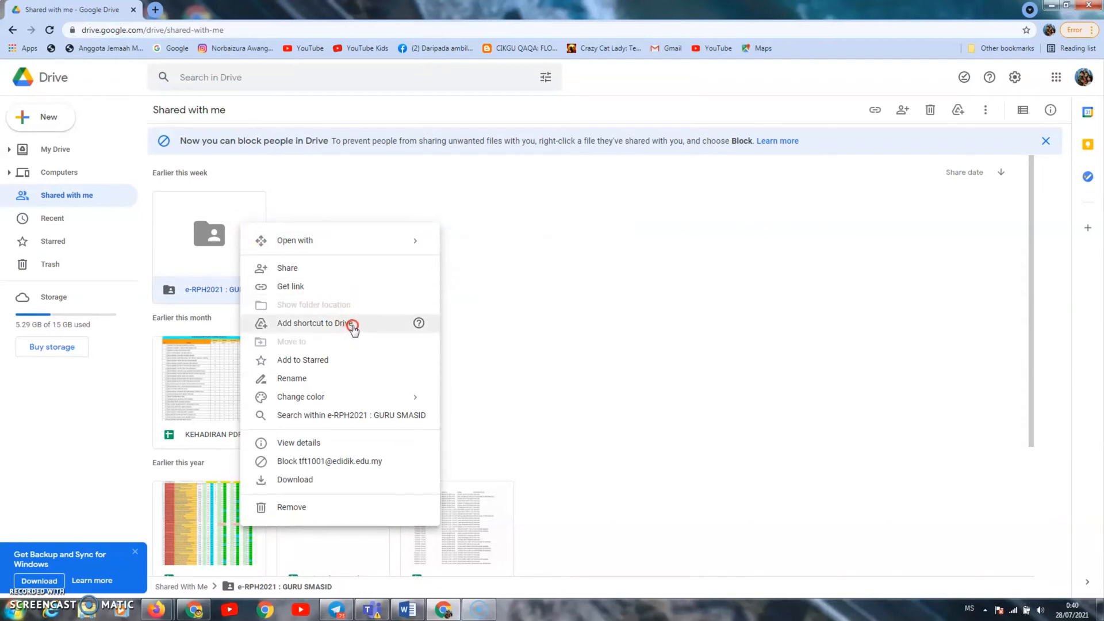
click(322, 323)
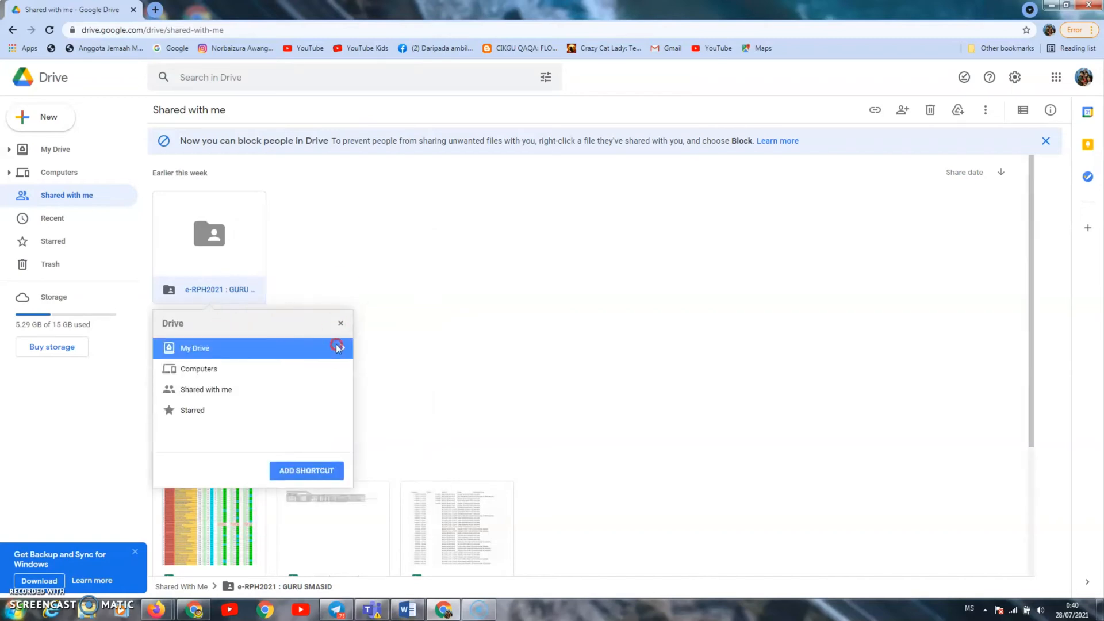
click(300, 471)
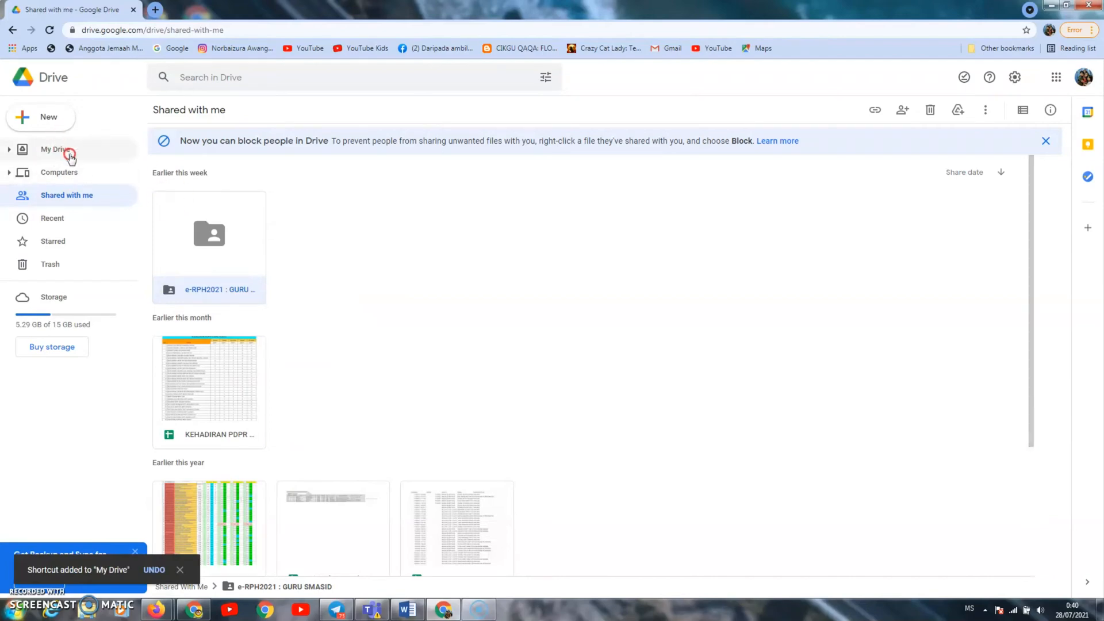
Open the e-RPH2021 : GURU SMASID folder from its shortcut in My Drive.
click(42, 150)
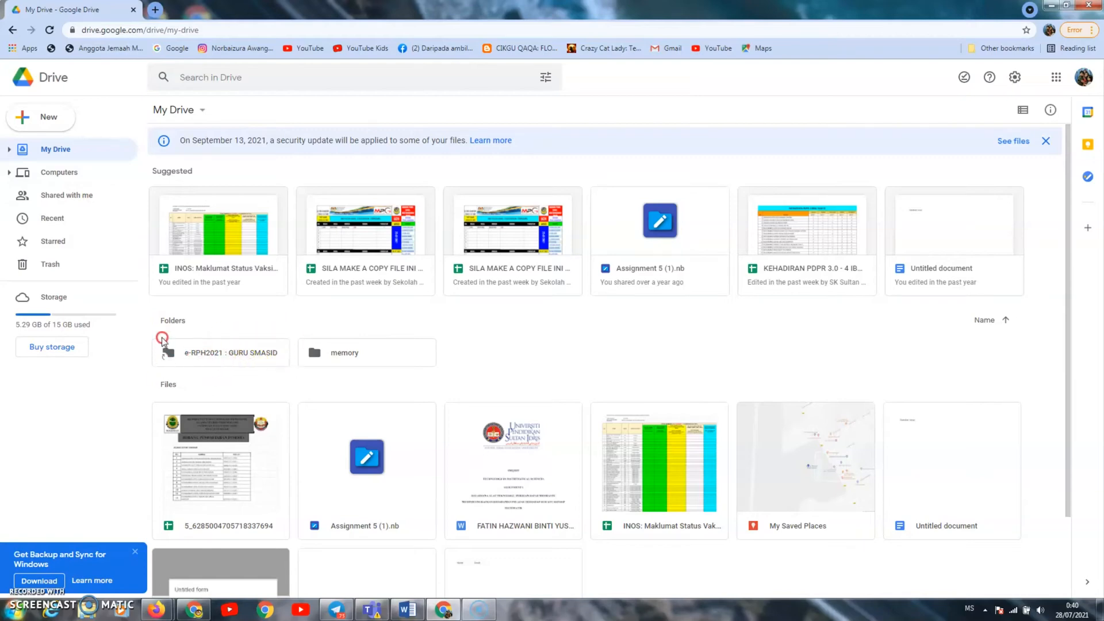
double_click(245, 353)
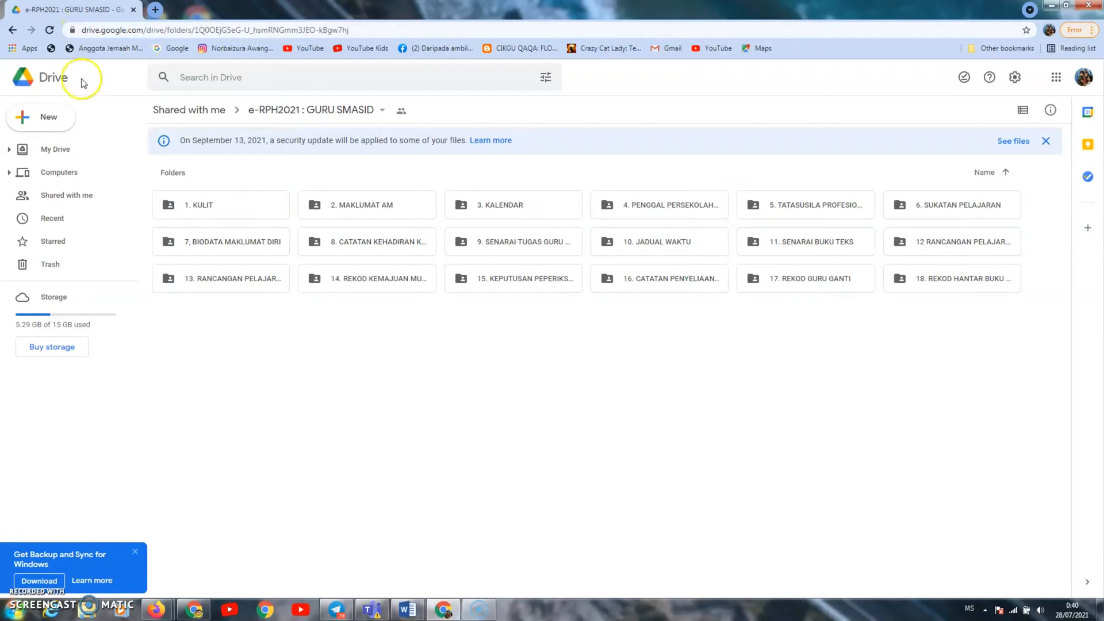
click(210, 213)
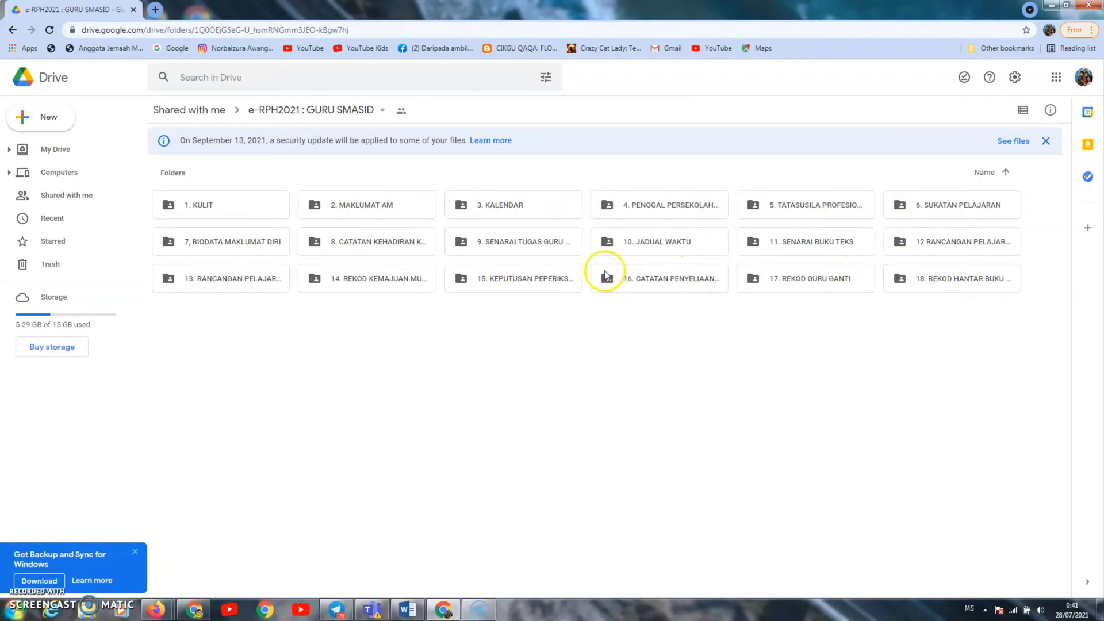
Open the MaklumatDiri document in the 7, BIODATA MAKLUMAT DIRI folder and view its form.
double_click(199, 242)
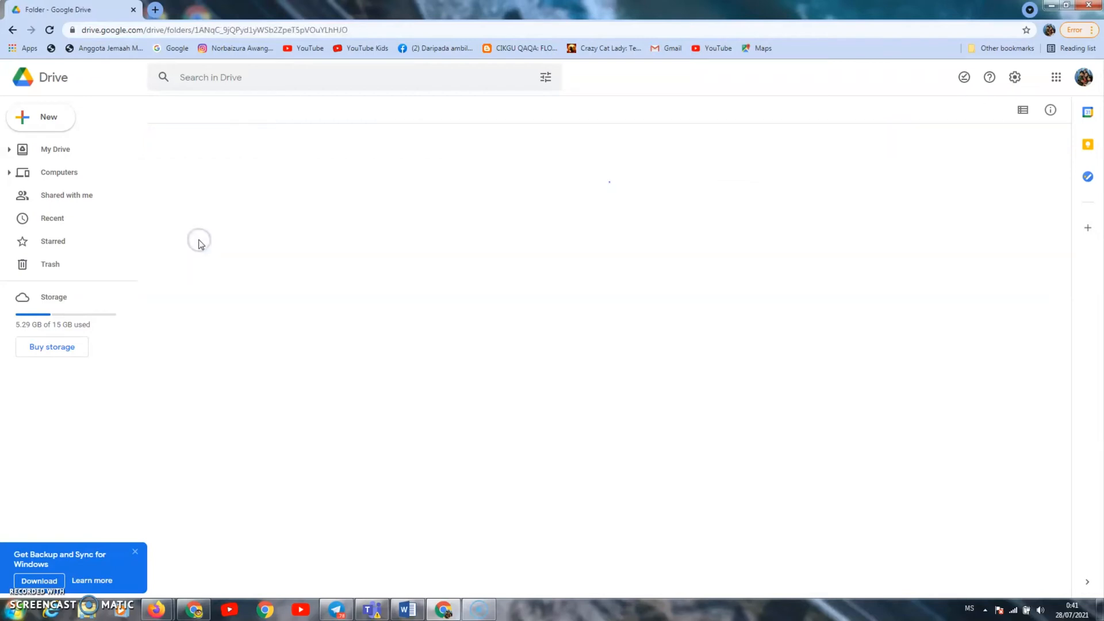
double_click(215, 247)
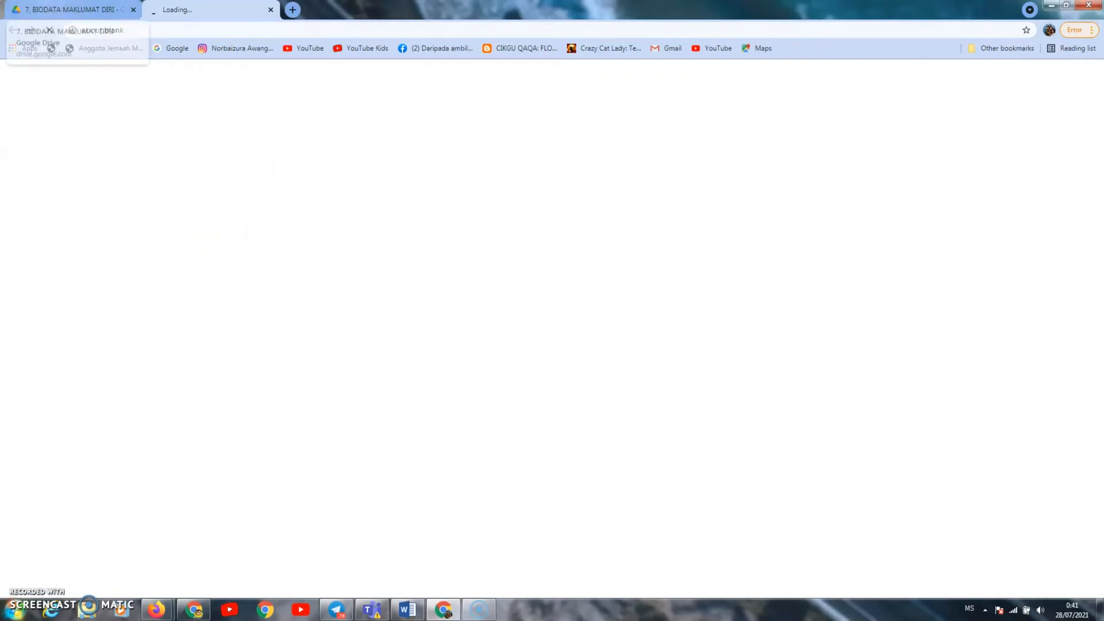
click(73, 10)
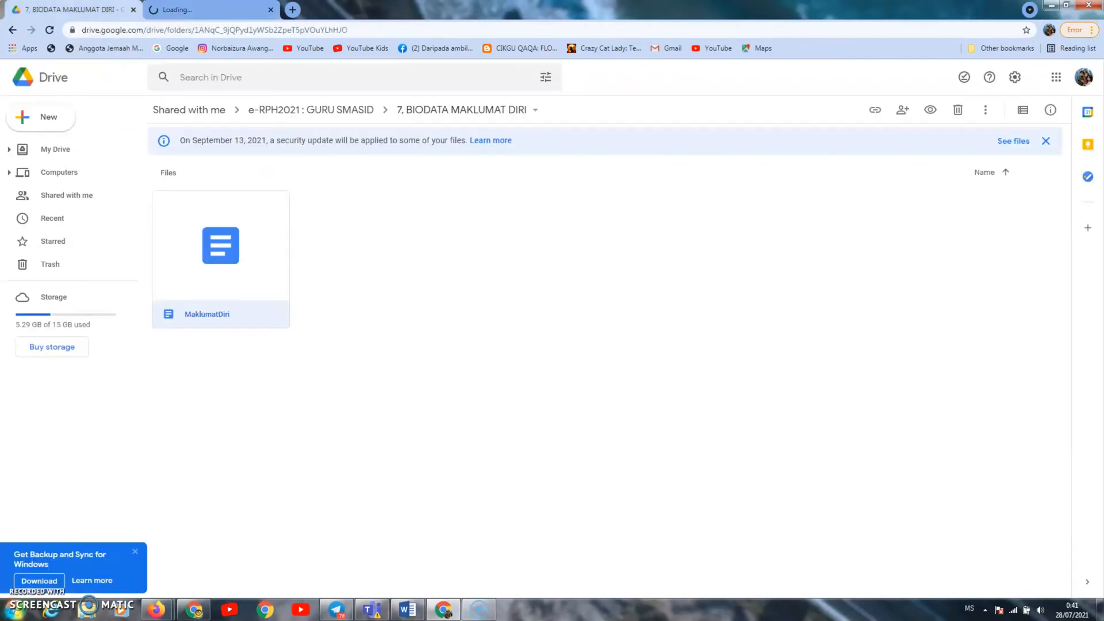
click(204, 9)
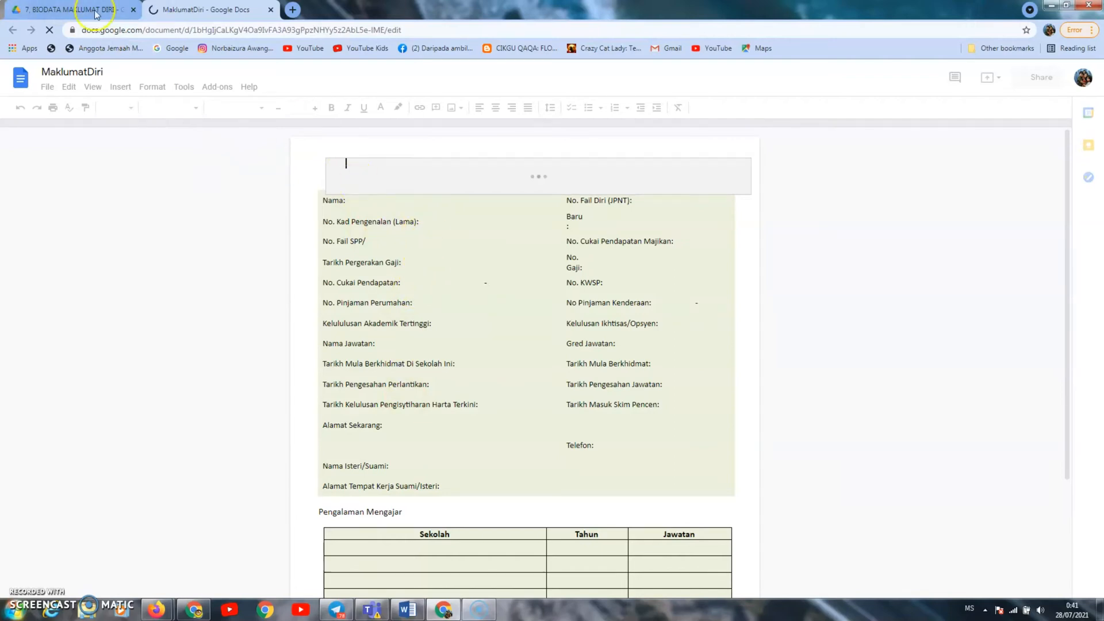
Open the teacher duties document in the 9. SENARAI TUGAS GURU DI SEKOLAH SEKARANG folder and dismiss the view-history notice.
click(72, 10)
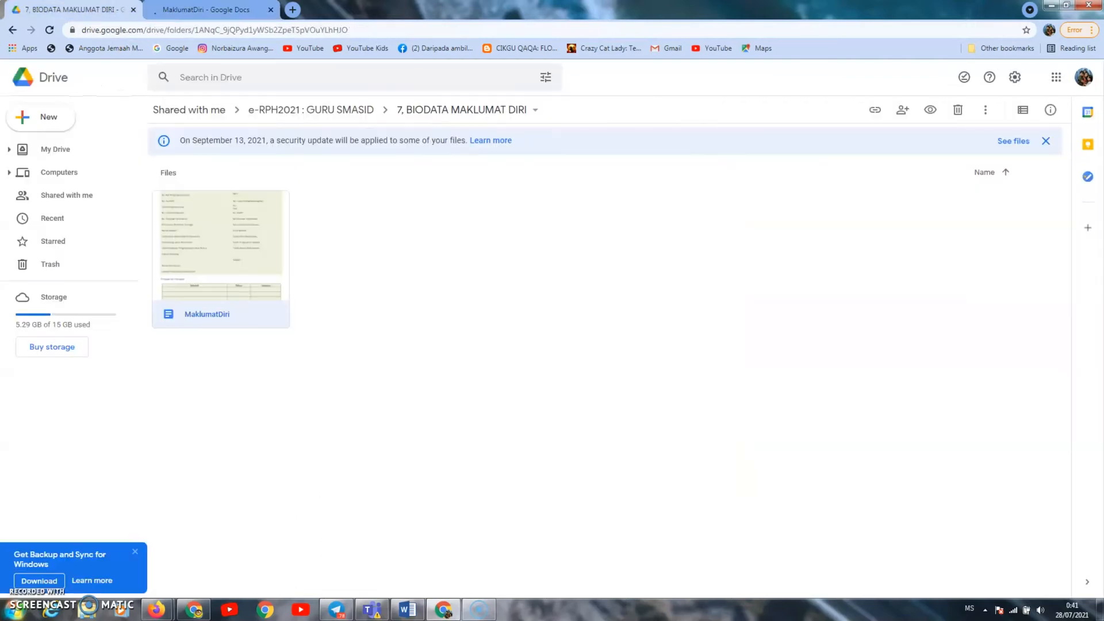
click(352, 112)
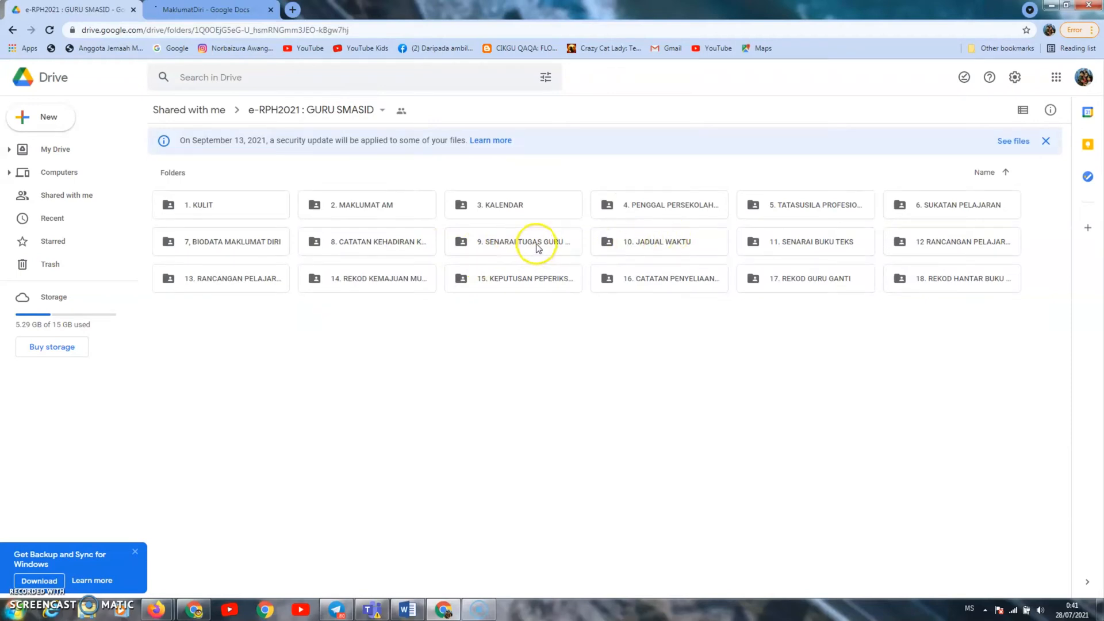
click(545, 245)
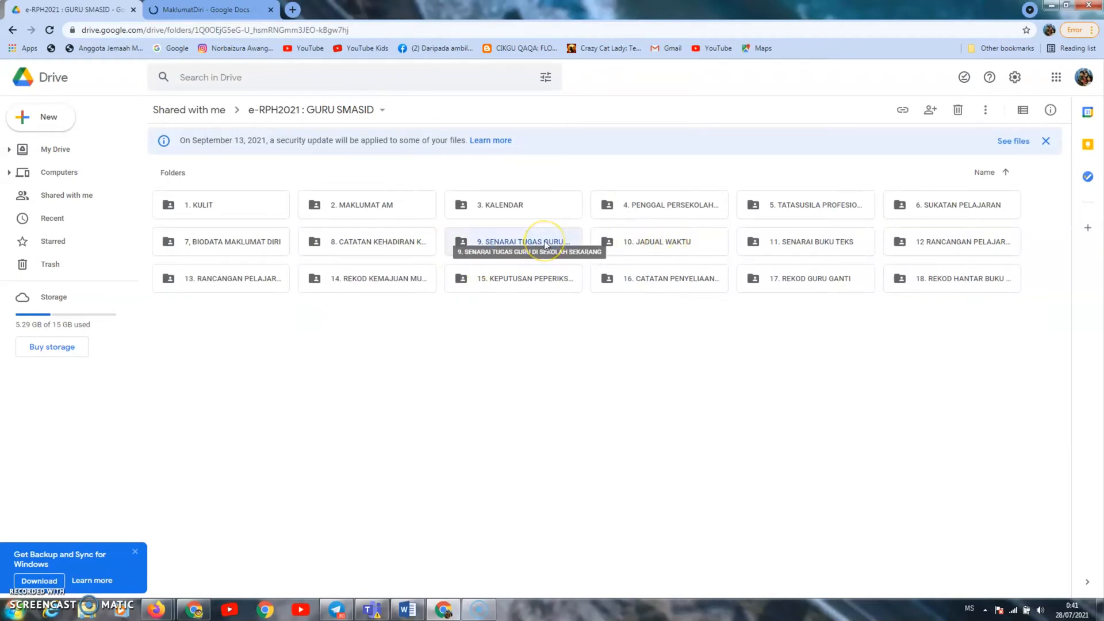
double_click(545, 245)
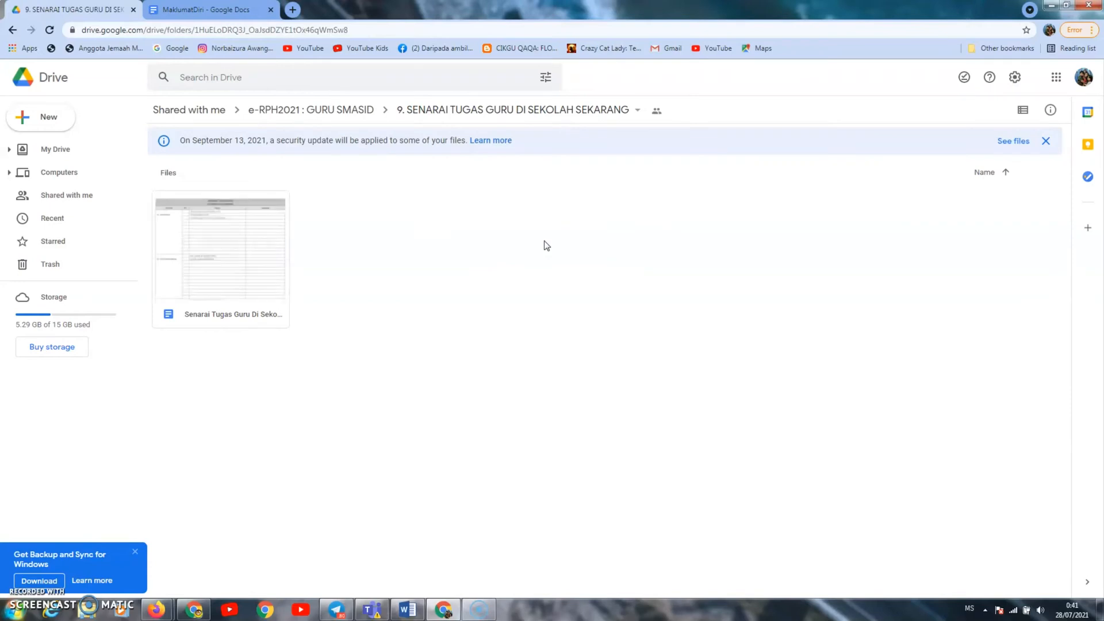
double_click(259, 263)
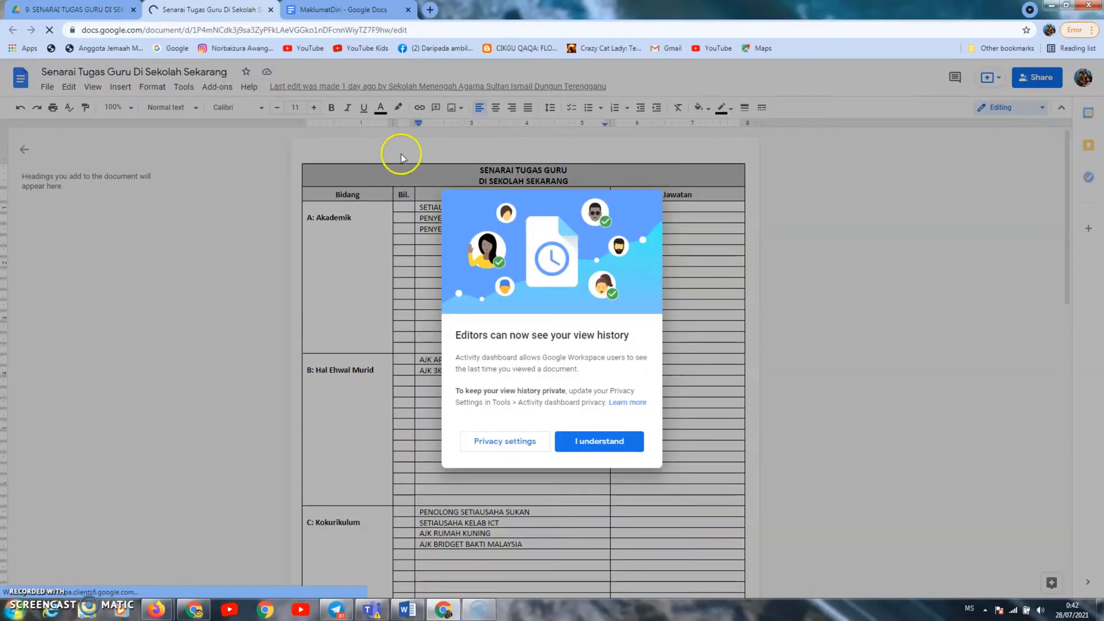
click(575, 443)
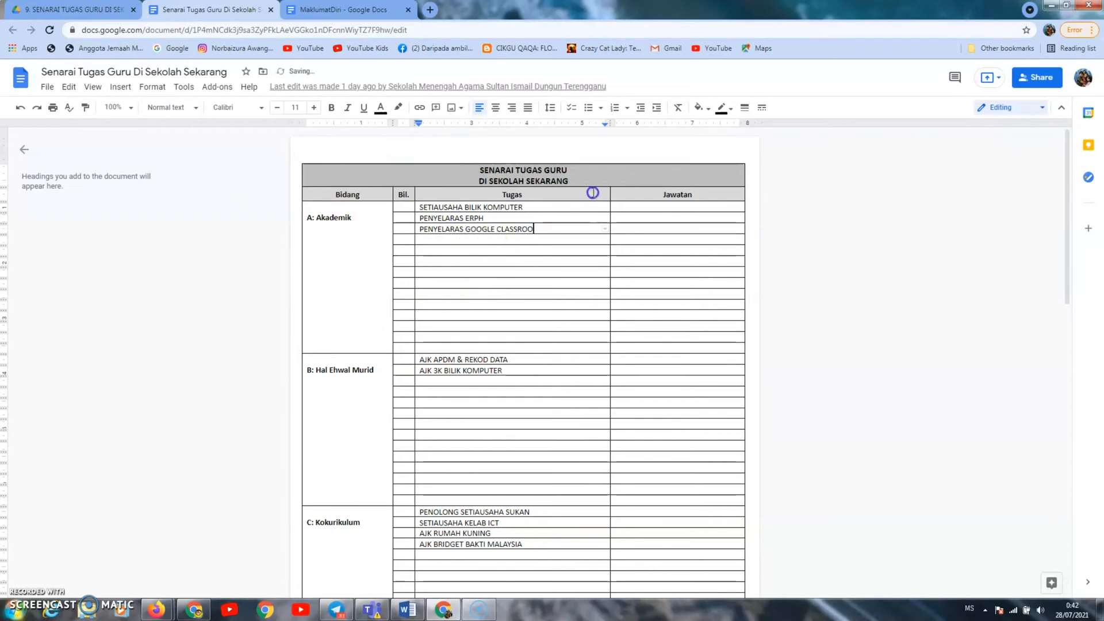
Delete the PENYELARAS GOOGLE CLASSROOM entry from the Tugas column of the Akademik section.
key(BackSpace)
key(BackSpace)
key(BackSpace)
key(BackSpace)
key(BackSpace)
key(BackSpace)
key(BackSpace)
key(BackSpace)
key(BackSpace)
key(BackSpace)
key(BackSpace)
key(BackSpace)
key(BackSpace)
key(BackSpace)
key(BackSpace)
key(BackSpace)
key(BackSpace)
key(BackSpace)
key(BackSpace)
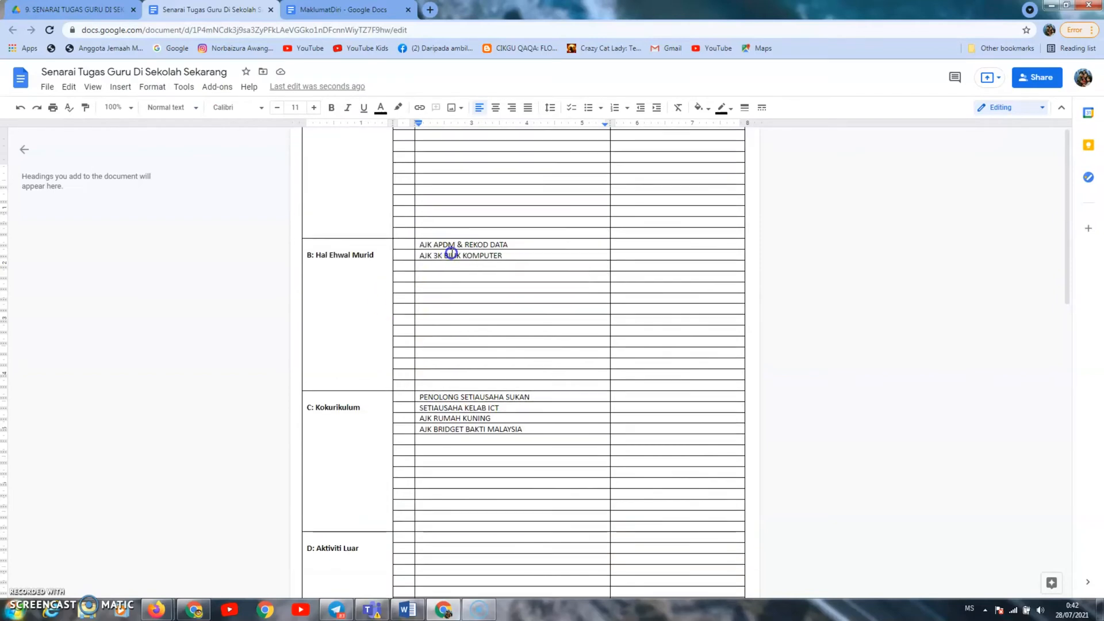
scroll(437, 258, down, 2)
scroll(474, 257, up, 2)
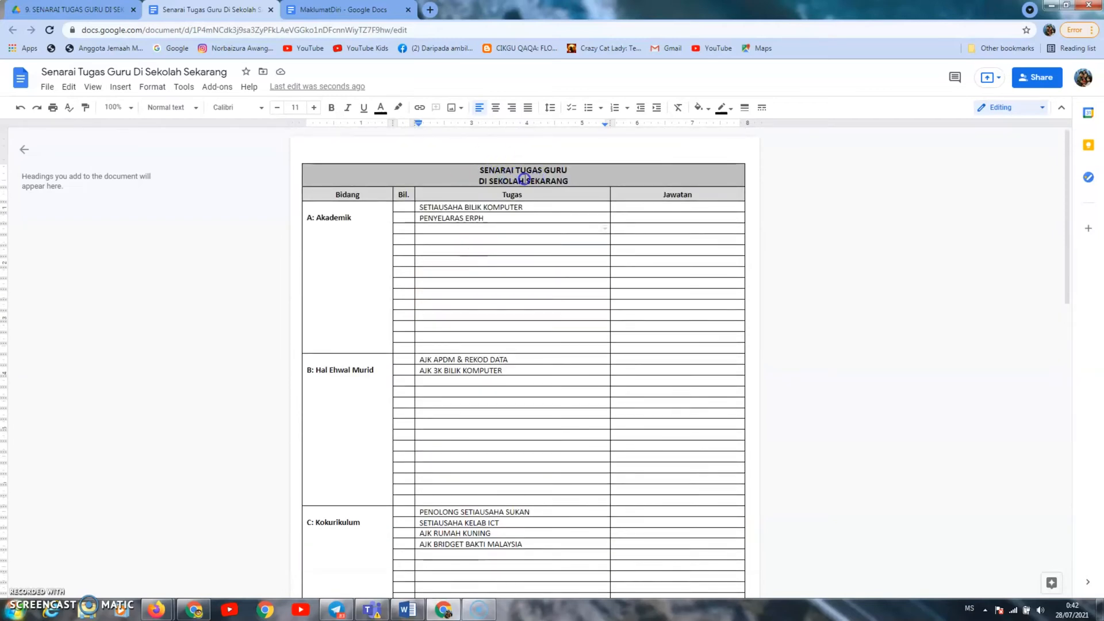
Return to the e-RPH2021 : GURU SMASID folder, open 10. JADUAL WAKTU and view the options for adding new files there.
click(75, 9)
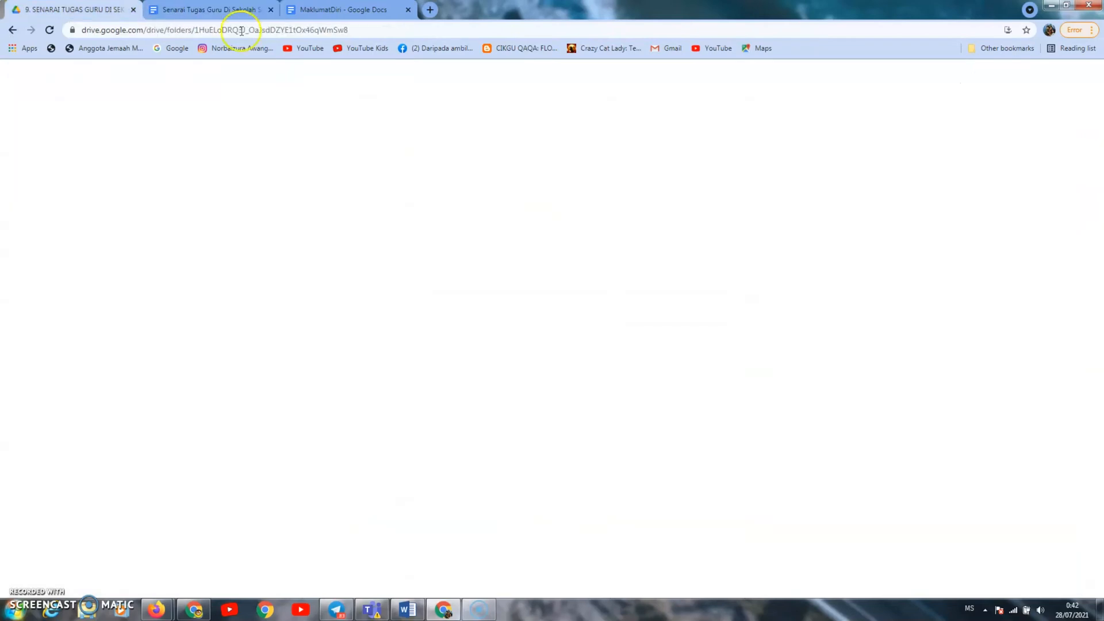
click(349, 110)
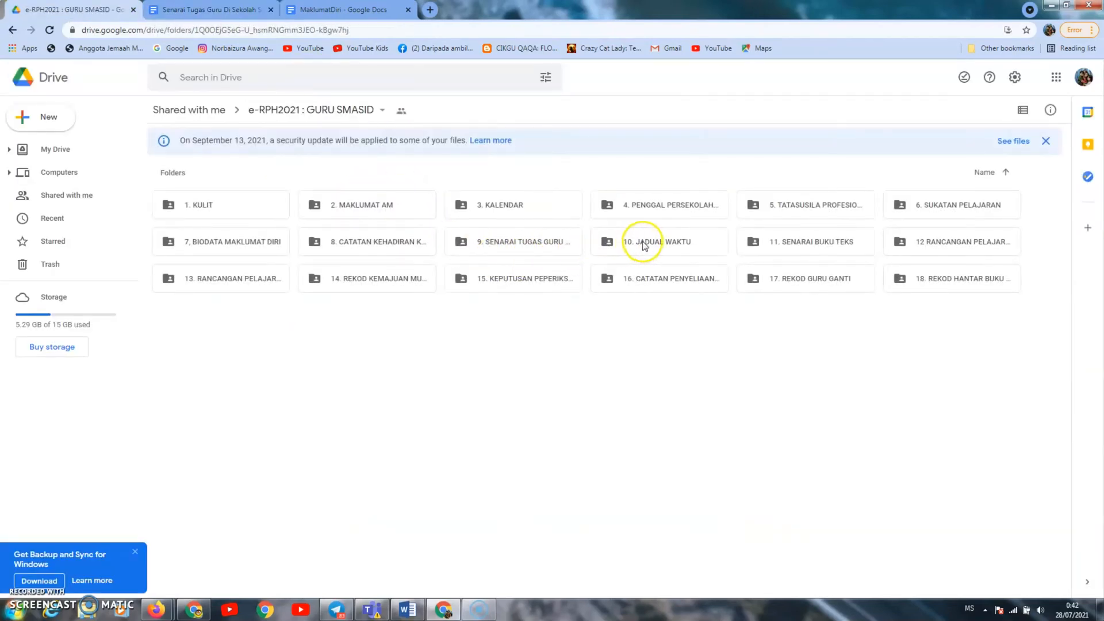
click(663, 245)
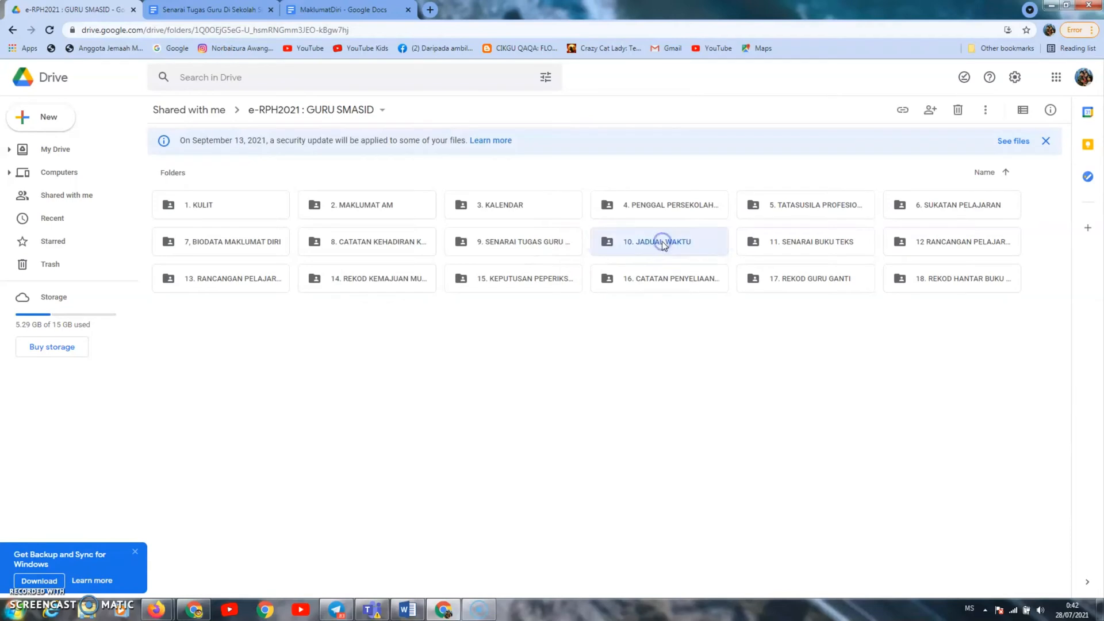
double_click(664, 246)
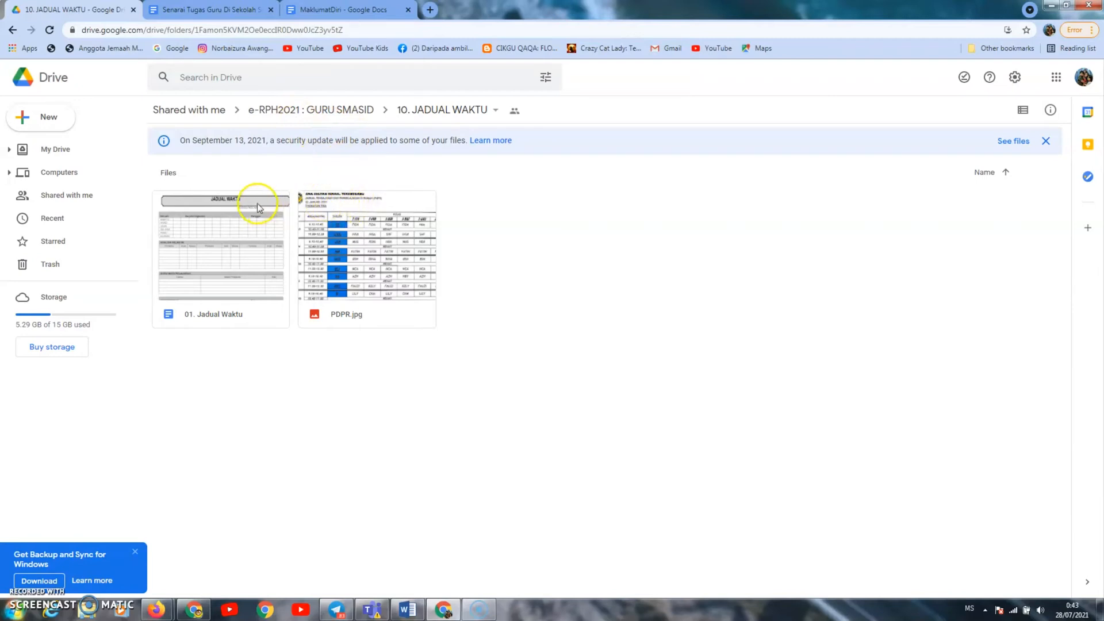
click(50, 128)
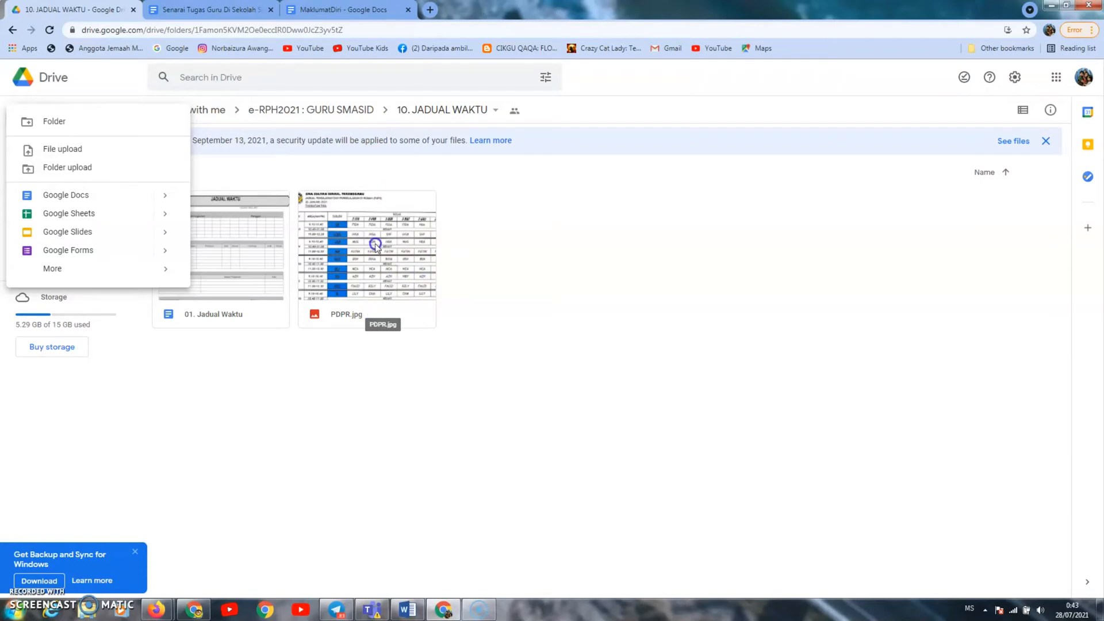
click(489, 182)
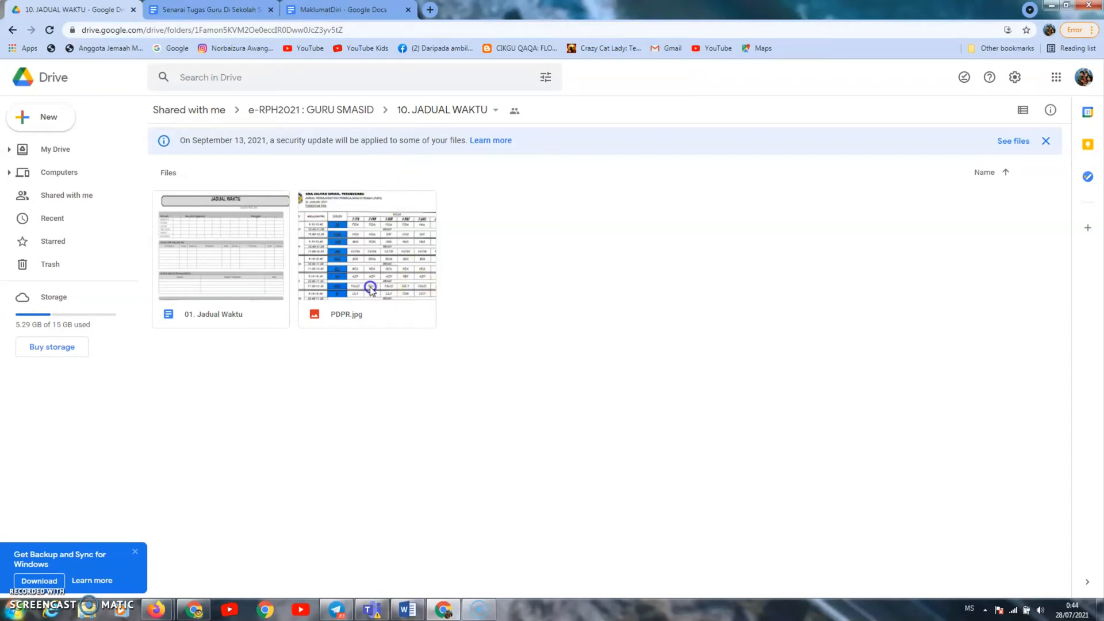
Go back to the e-RPH2021 : GURU SMASID folder and open the 12 RANCANGAN PELAJARAN TAHUNAN folder.
click(324, 104)
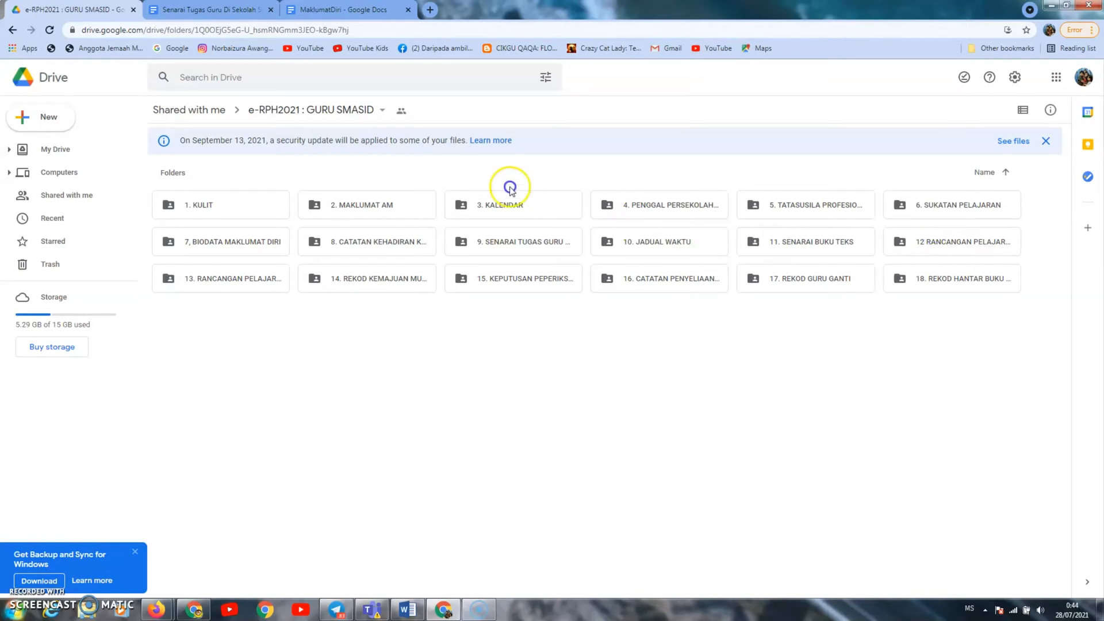
click(960, 248)
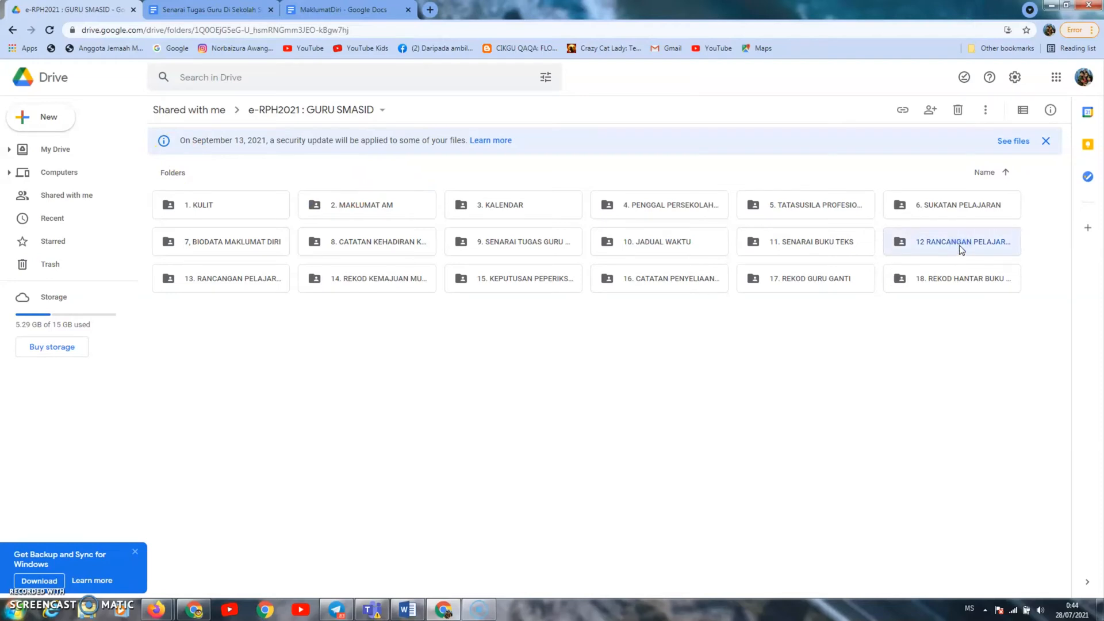
double_click(961, 247)
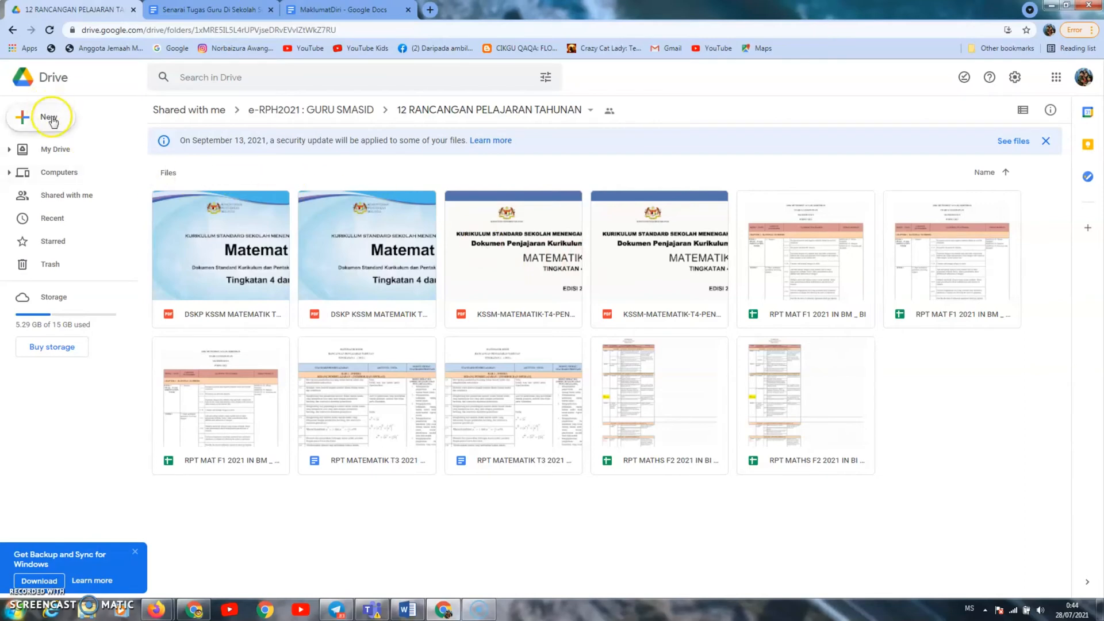
Make a copy of the SILA MAKE A COPY FILE INI DAN RENAME spreadsheet in the 13. RANCANGAN PELAJARAN HARIAN folder.
click(308, 110)
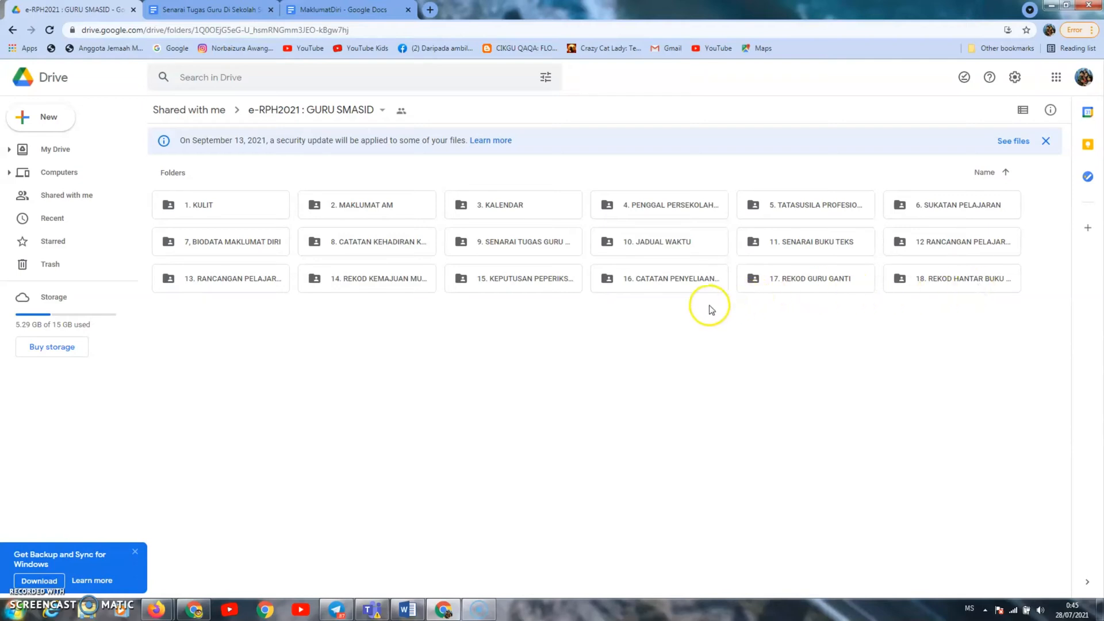
double_click(211, 280)
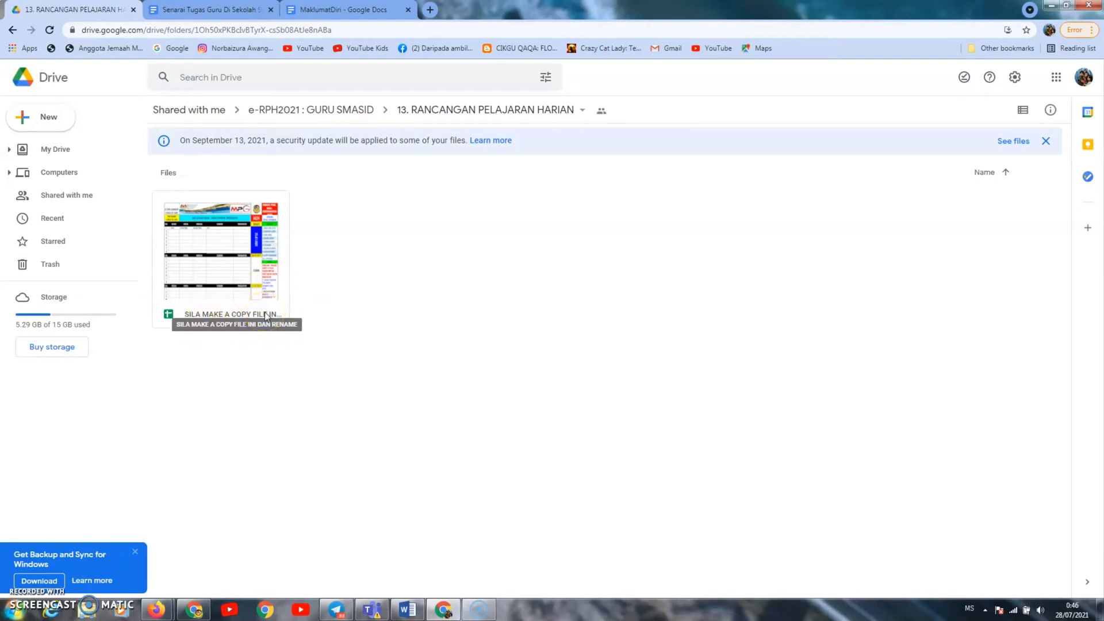
right_click(235, 264)
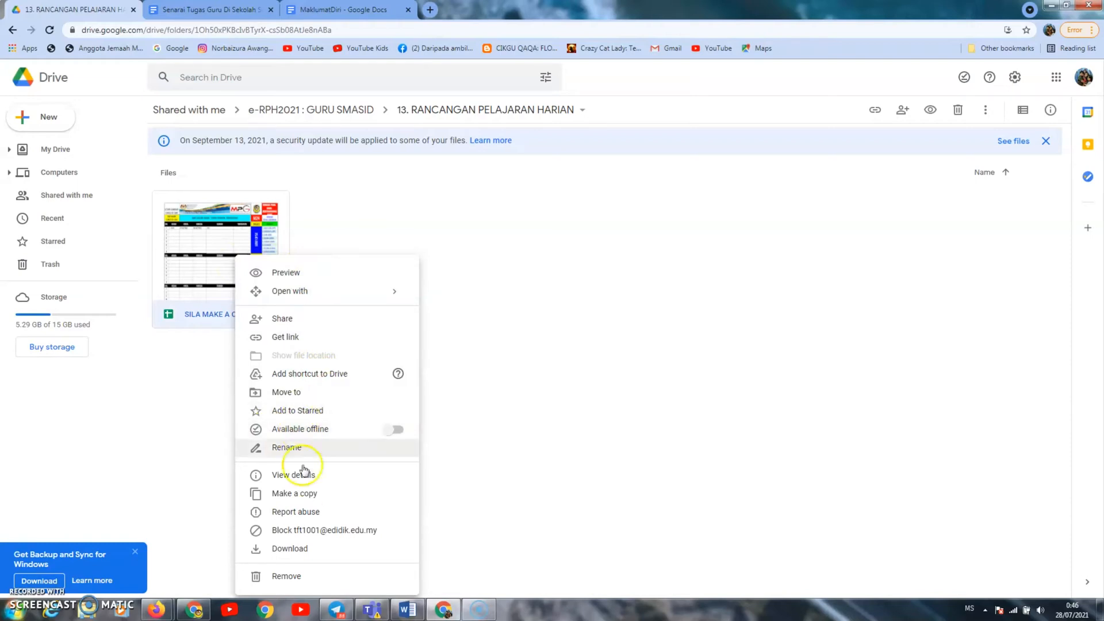
click(309, 494)
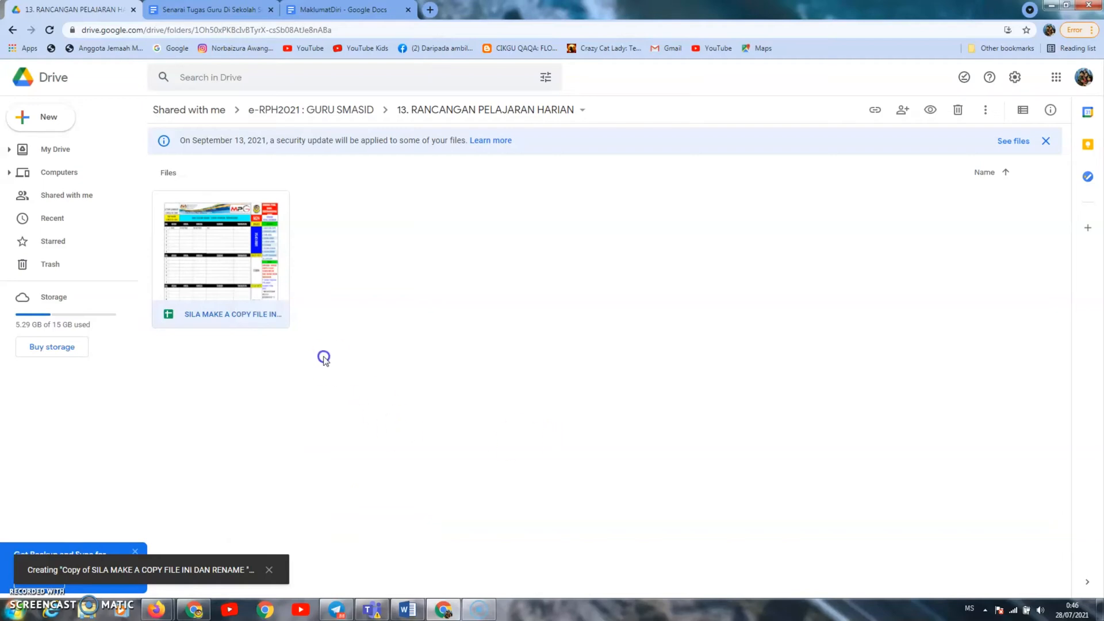
click(220, 547)
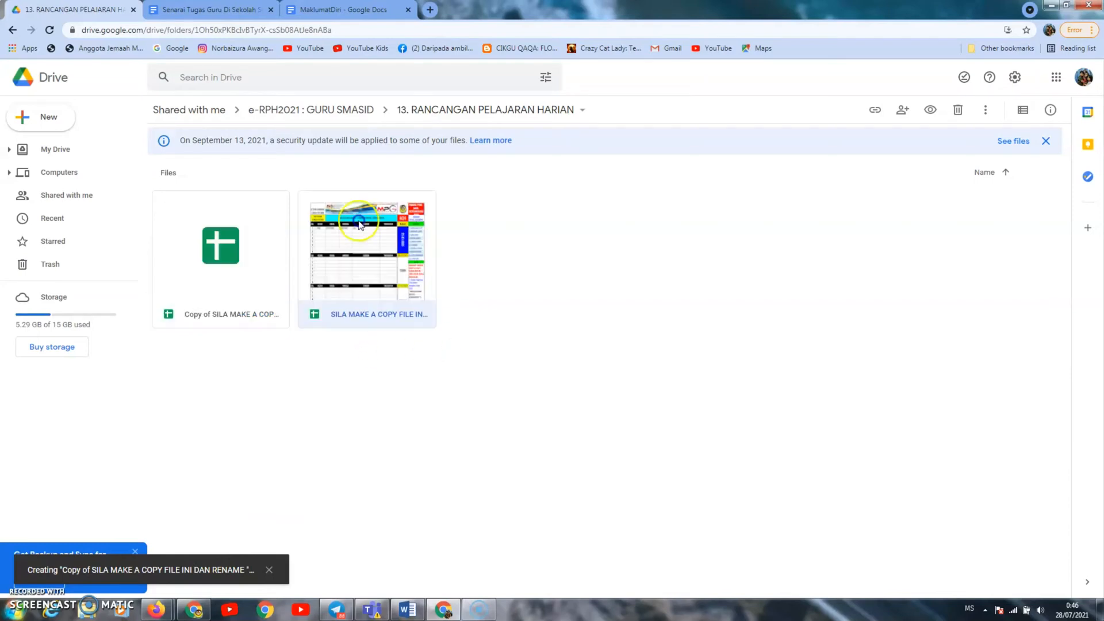
Rename the copied spreadsheet as MINGGU 24 (25 JULAI - 29 JULAI 2021).
click(229, 279)
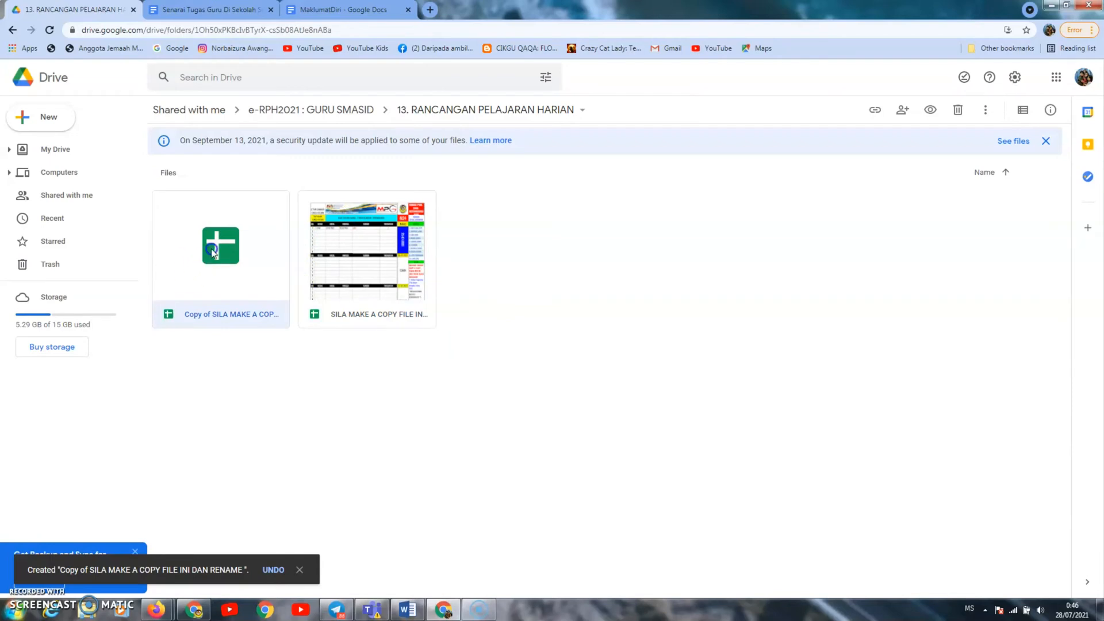
right_click(221, 263)
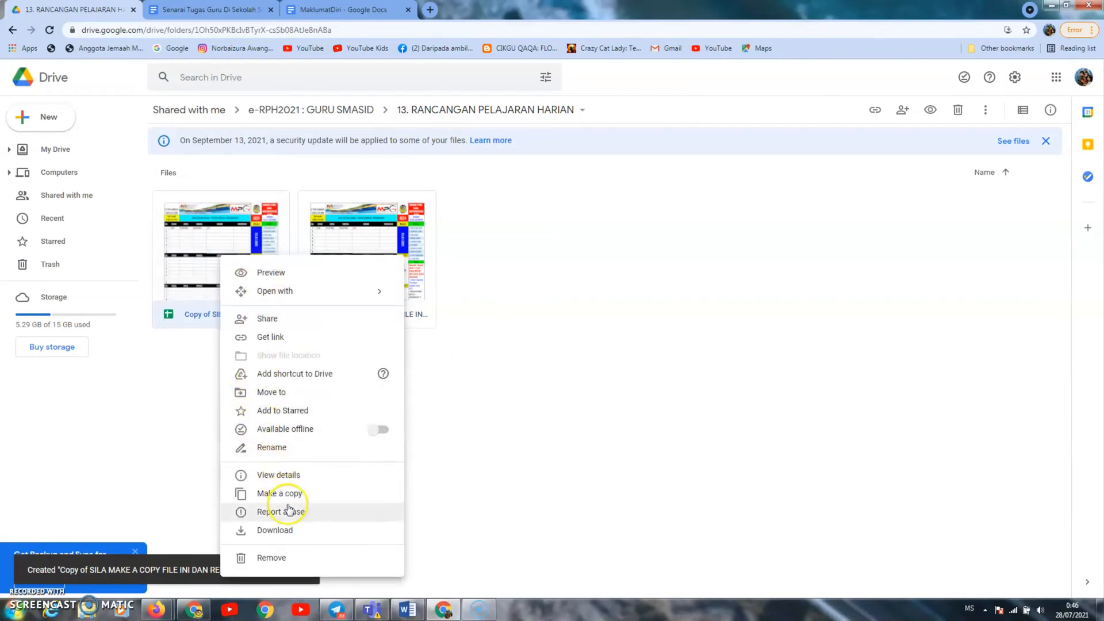
click(295, 454)
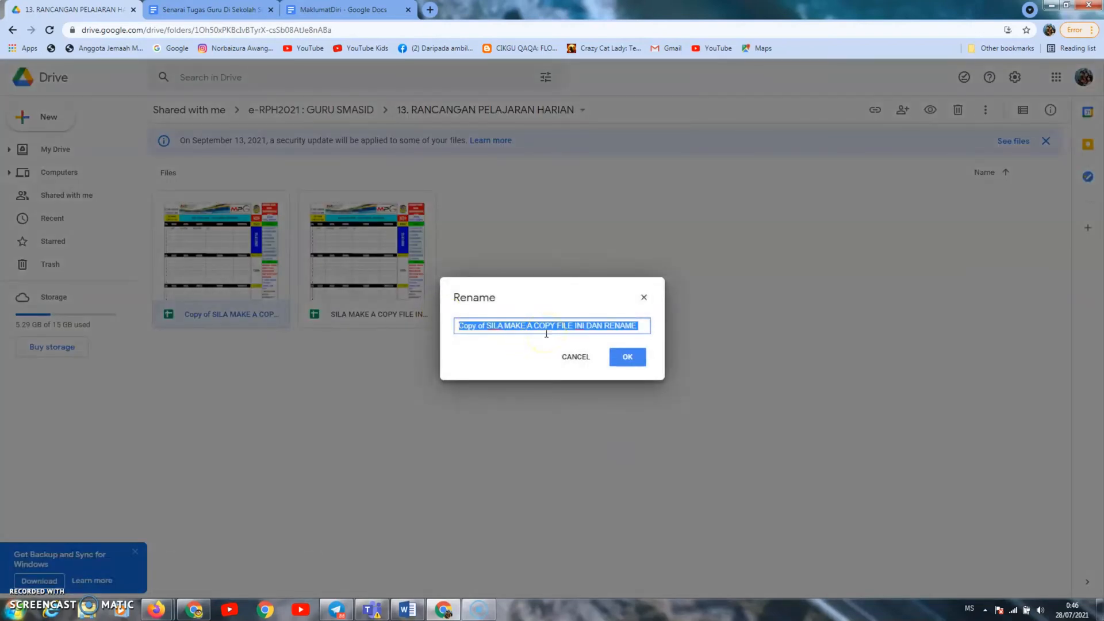
text(mi)
key(BackSpace)
key(BackSpace)
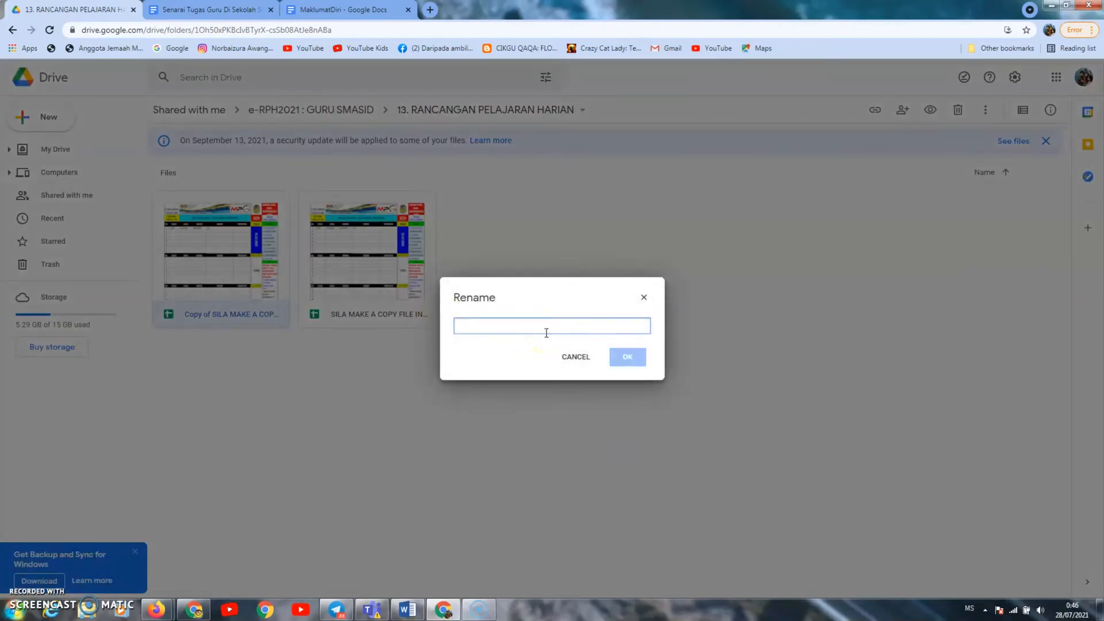
text(M)
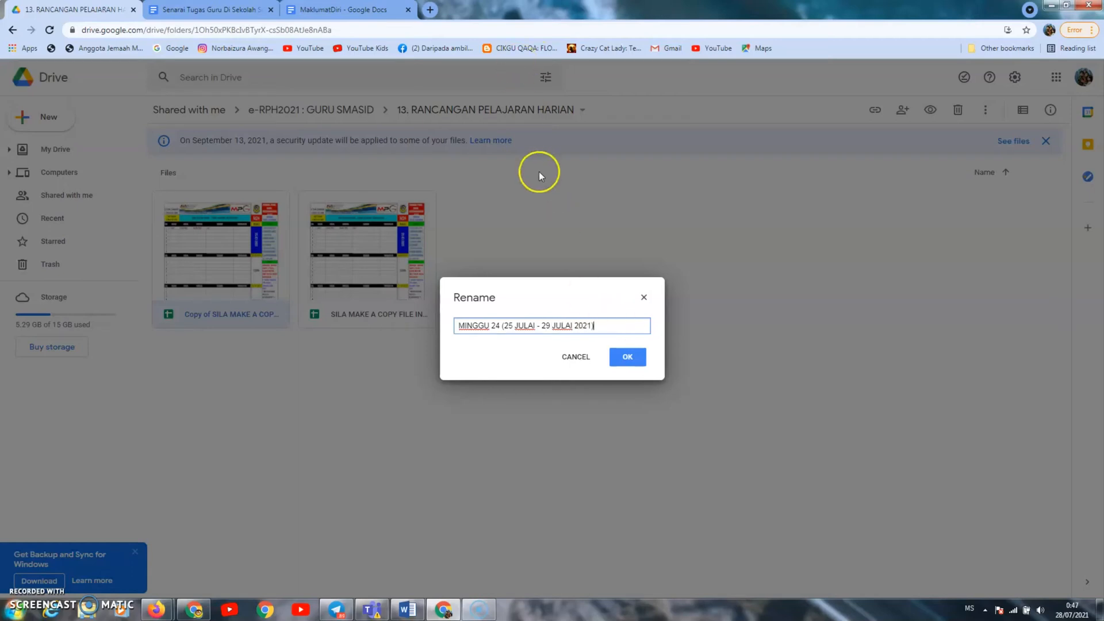
click(628, 357)
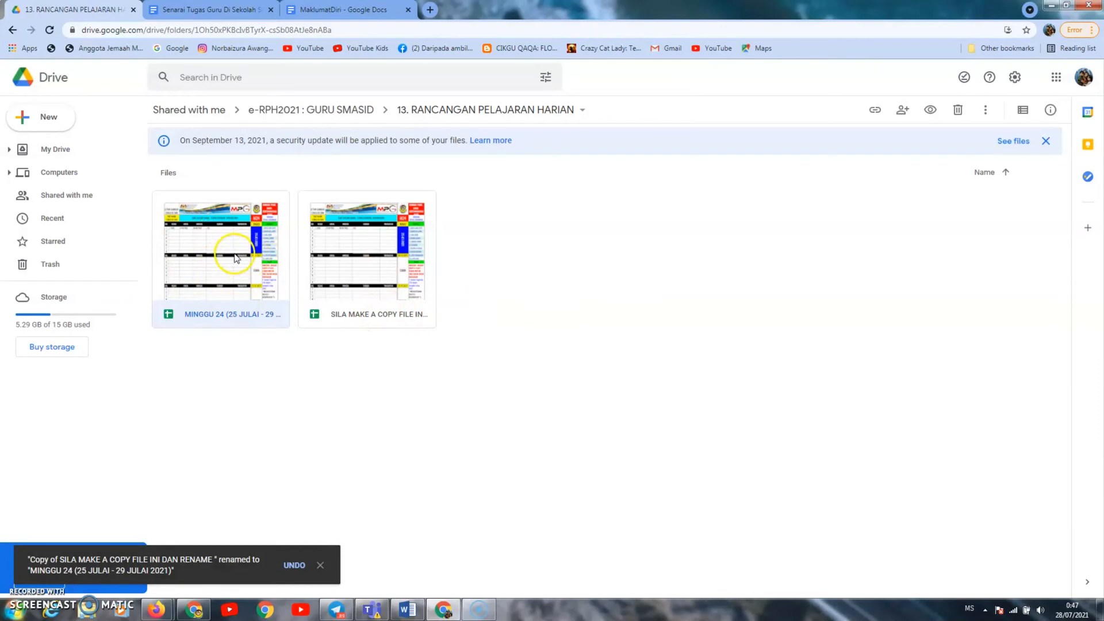
Open the MINGGU 24 (25 JULAI - 29 JULAI 2021) spreadsheet and close the teacher duties and MaklumatDiri documents.
double_click(221, 252)
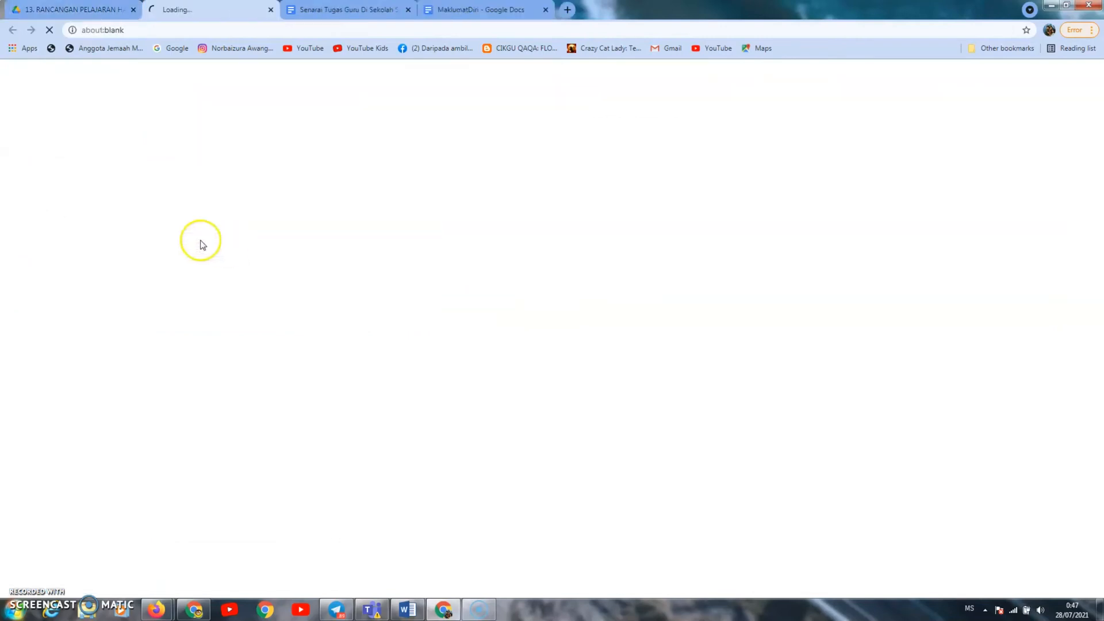
click(408, 10)
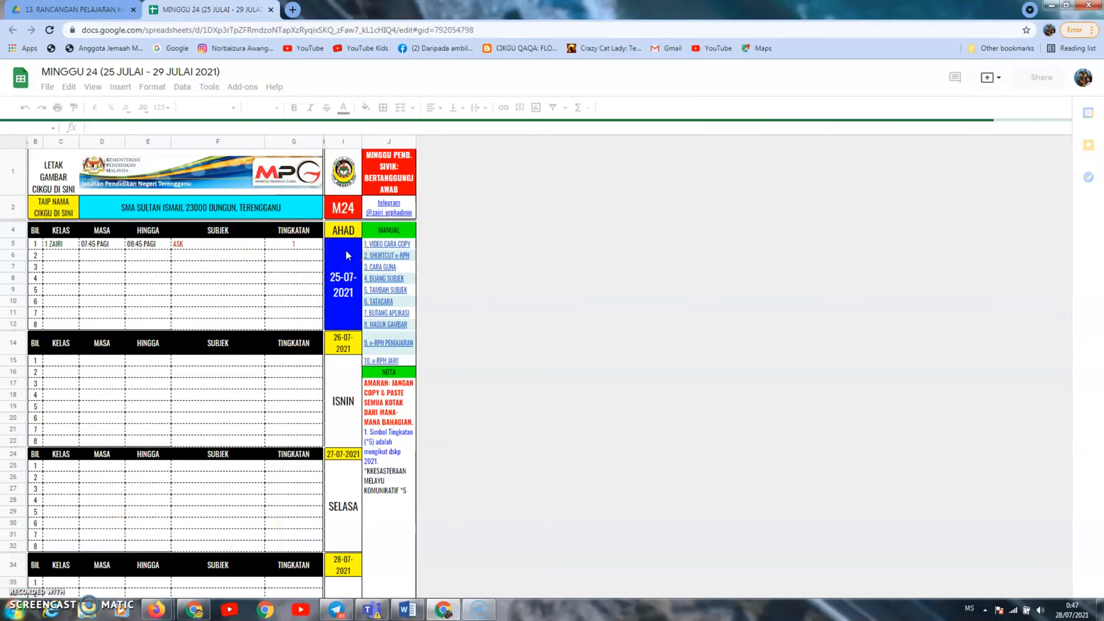
click(340, 233)
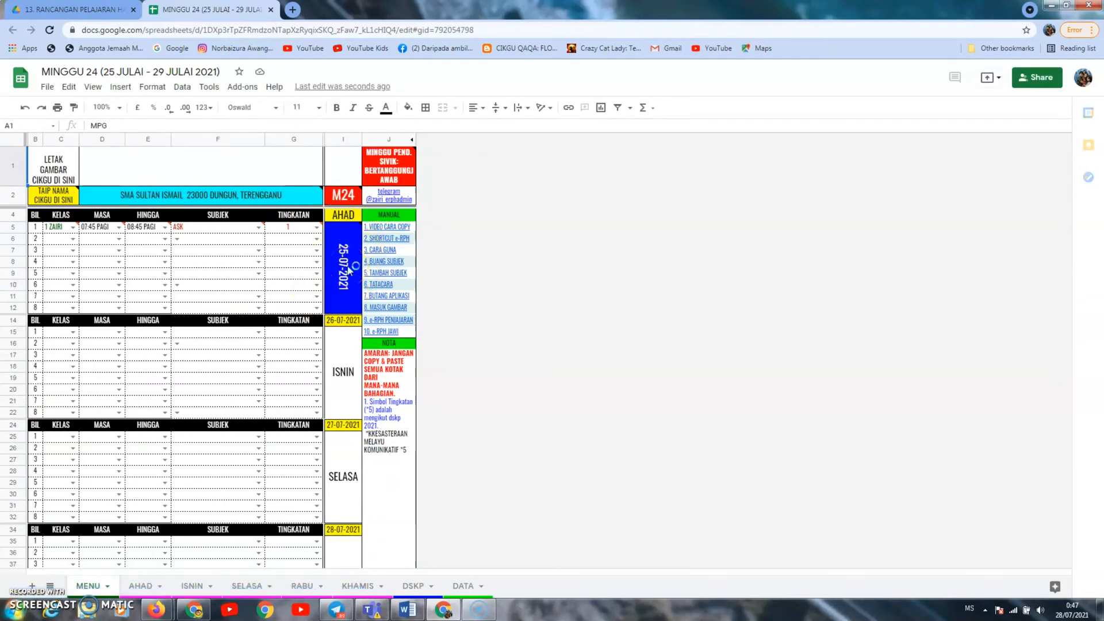
Set the AHAD date on the MENU sheet to 25 July 2021 and review the dates of the other weekdays.
mouse_move(350, 271)
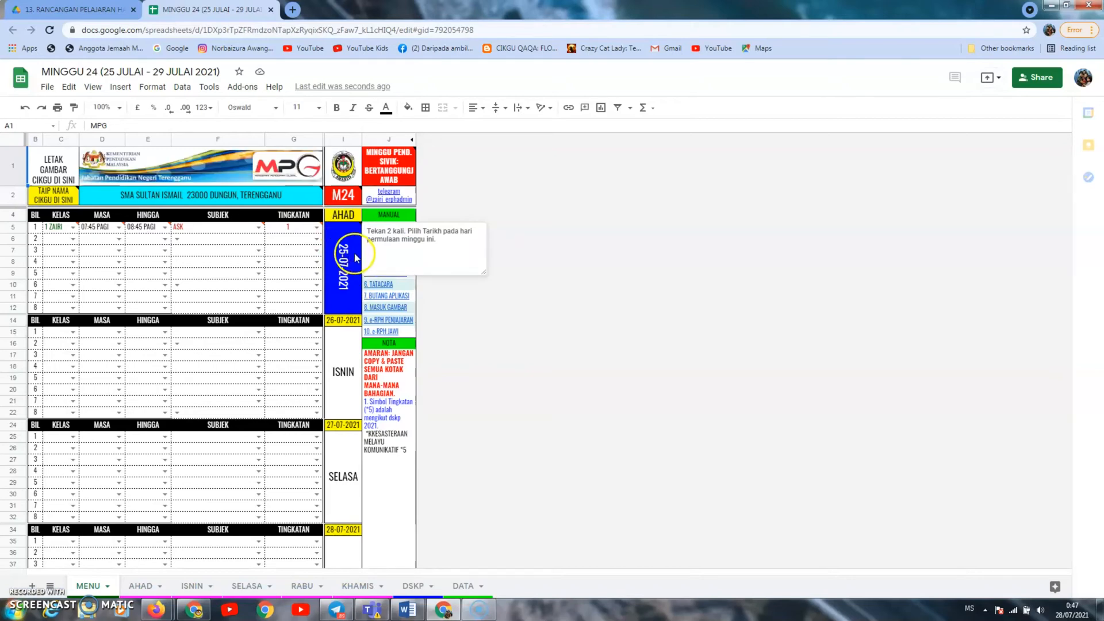
double_click(350, 254)
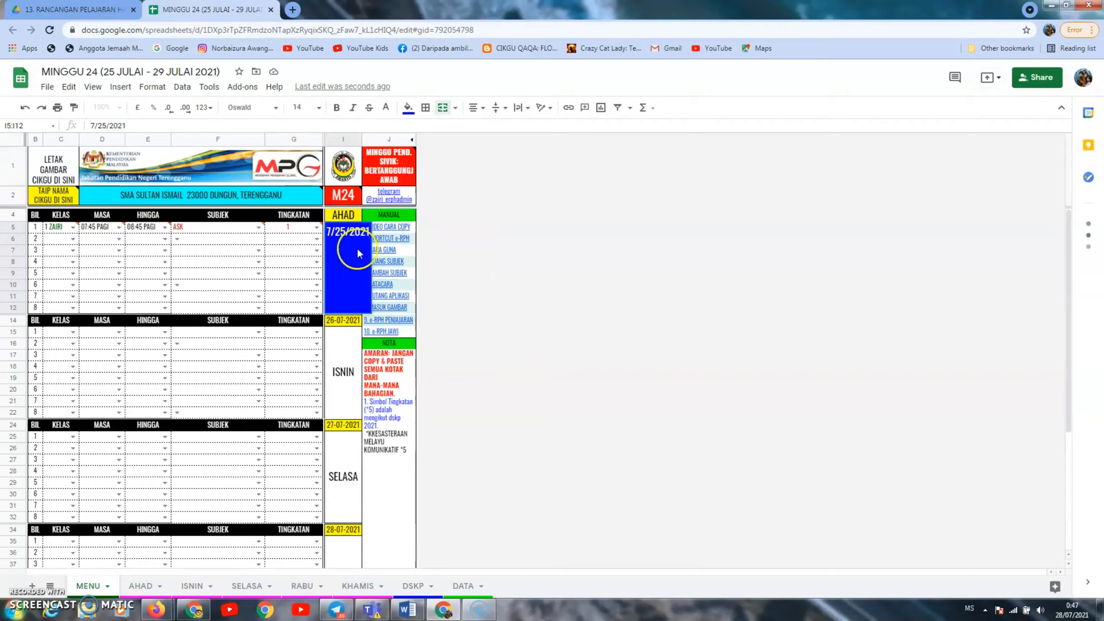
click(478, 256)
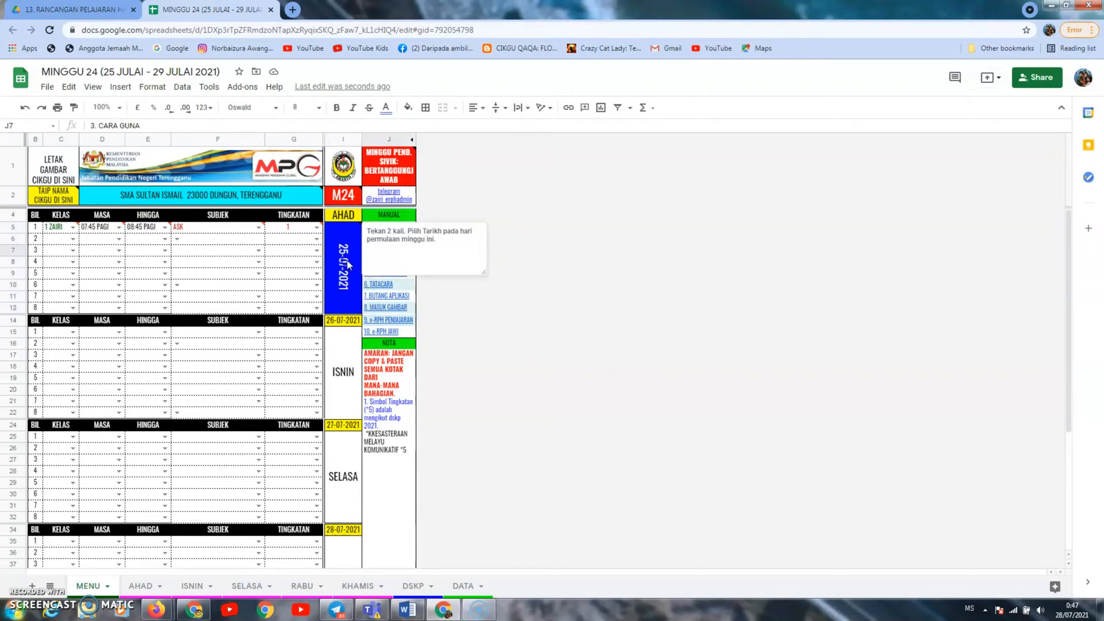
double_click(348, 244)
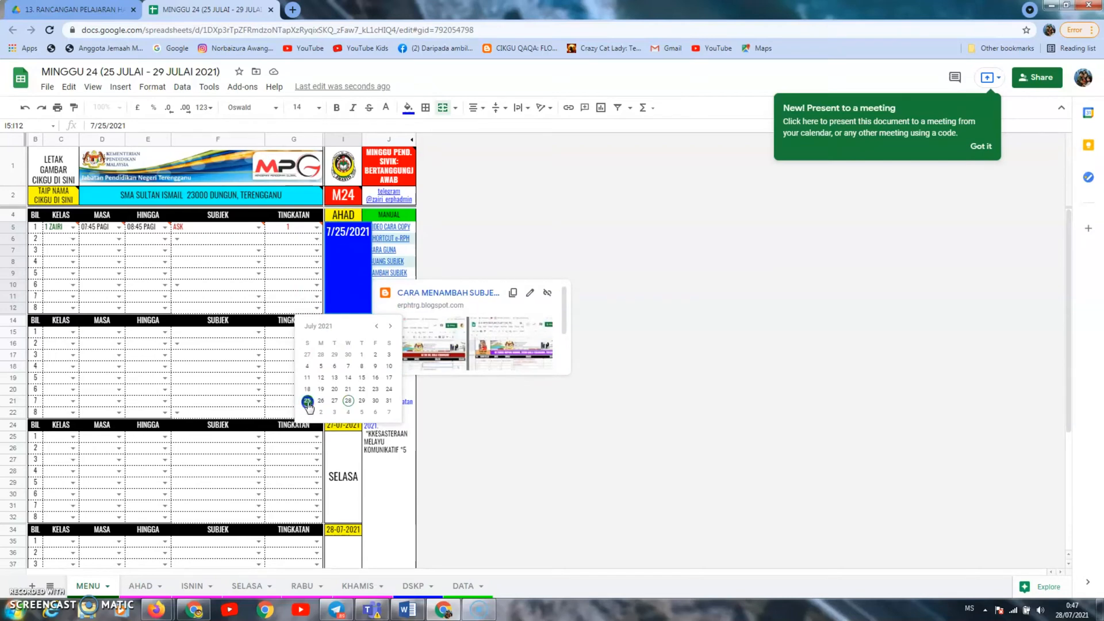
click(307, 402)
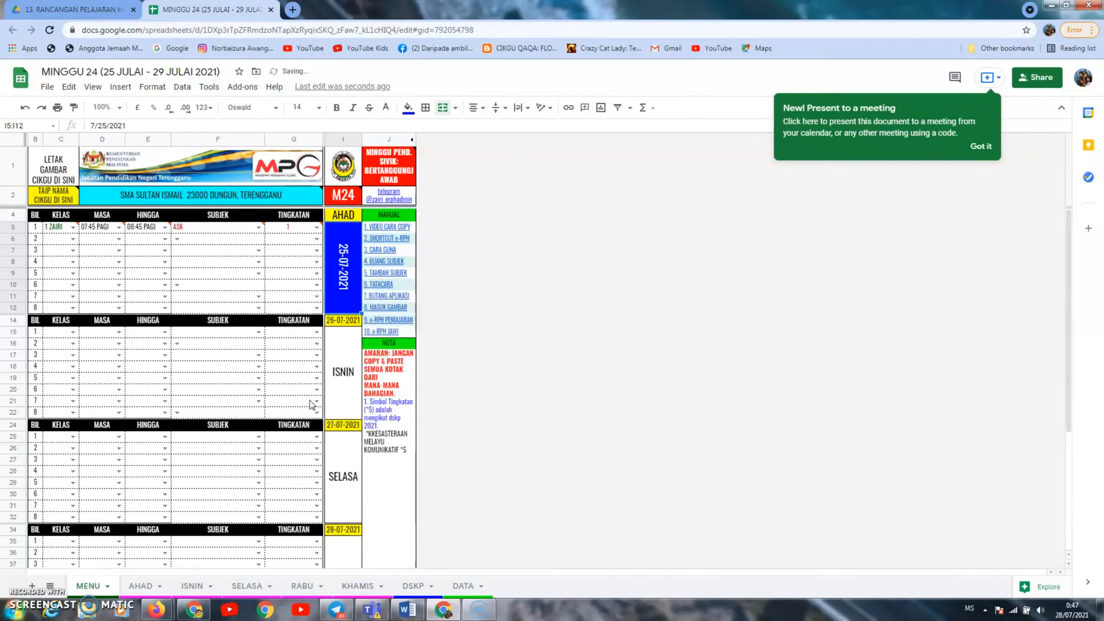
mouse_move(339, 250)
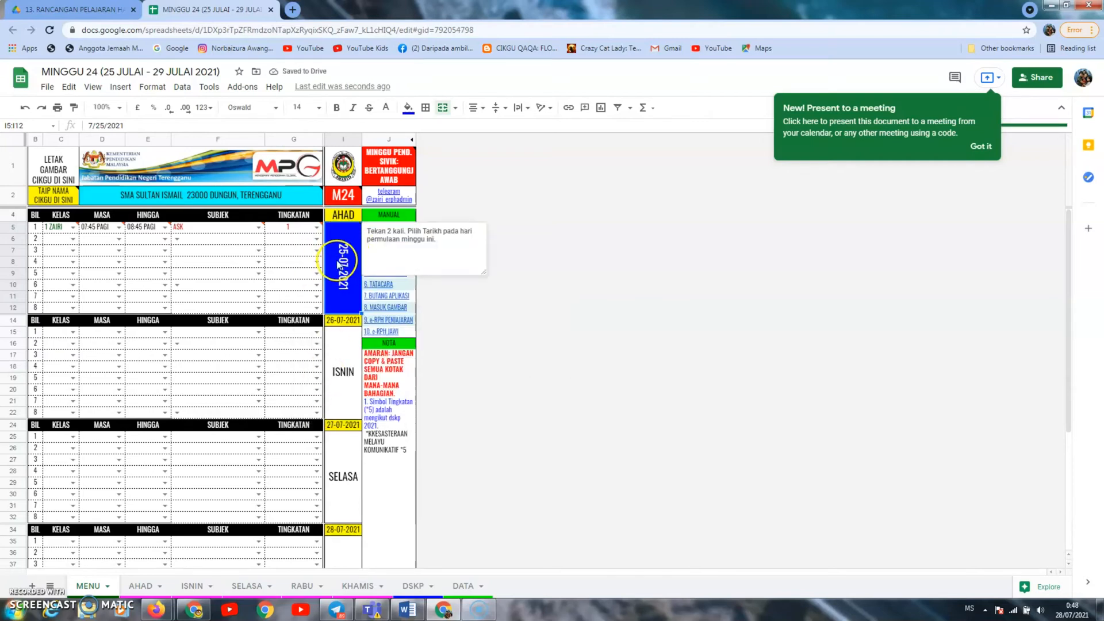
scroll(340, 293, down, 1)
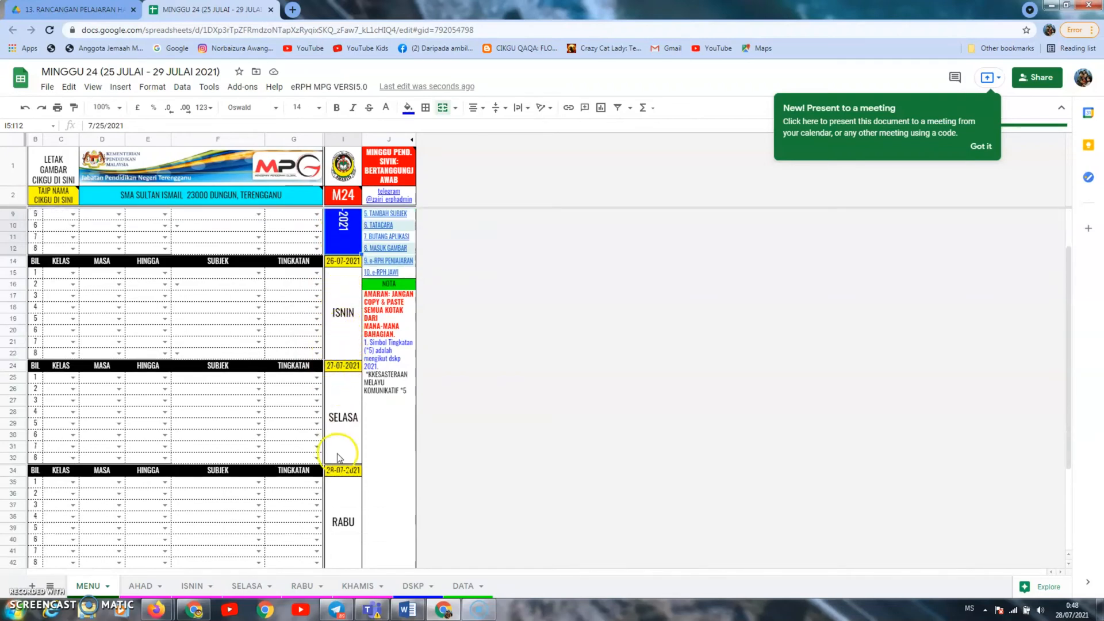
scroll(338, 458, down, 3)
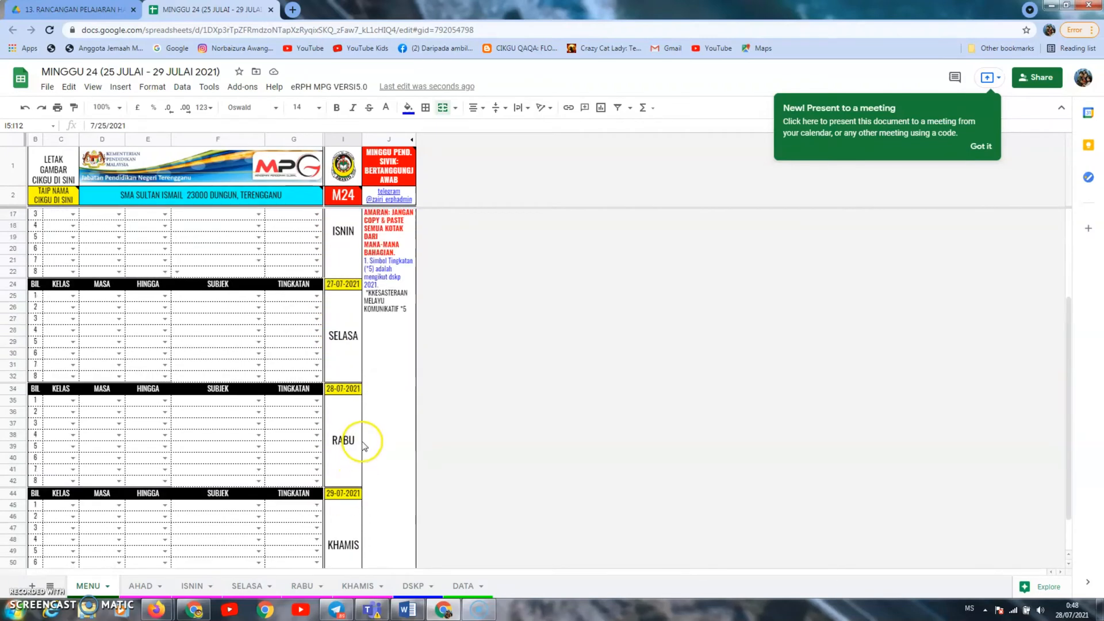
scroll(363, 446, up, 6)
mouse_move(340, 198)
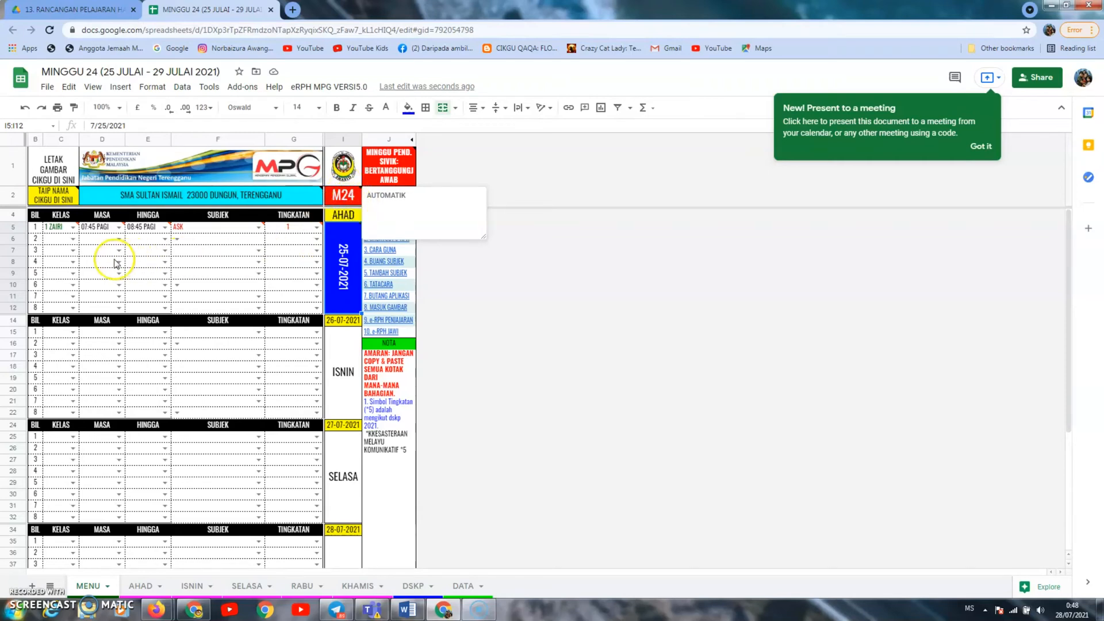
Clear the existing class names from cells A3:A13 of the KELAS column on the DATA sheet.
mouse_move(66, 229)
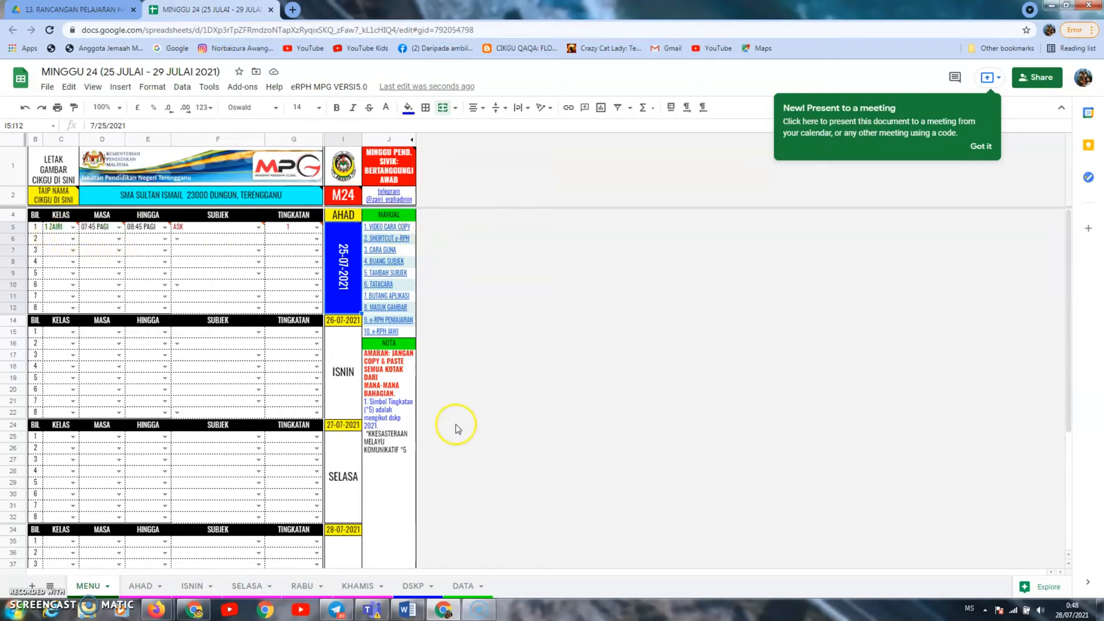
click(469, 585)
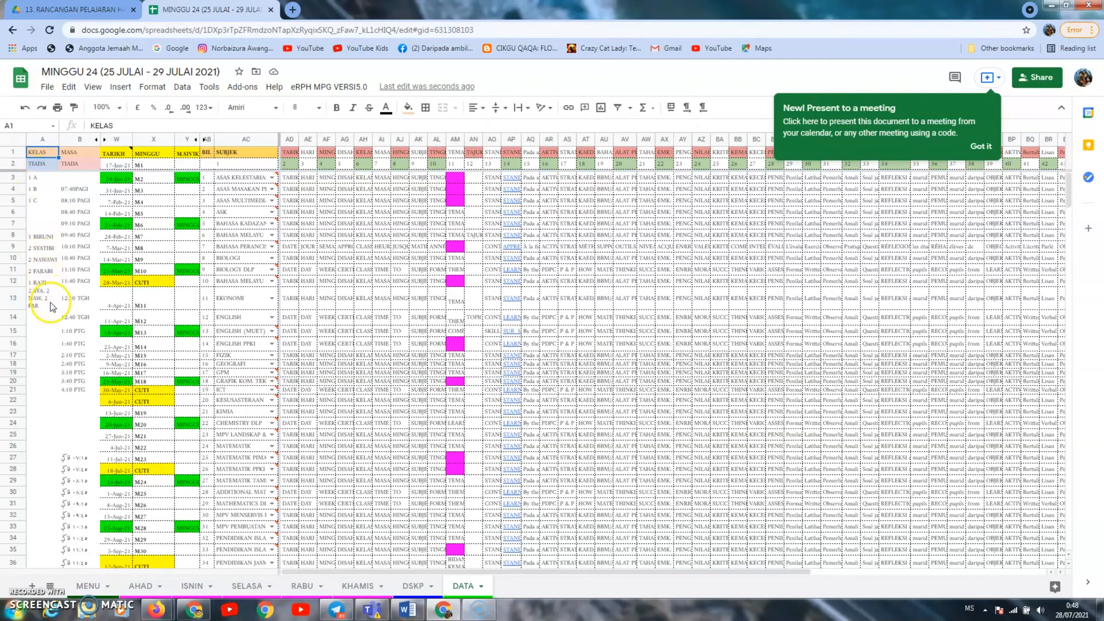
click(35, 178)
drag(38, 234, 38, 306)
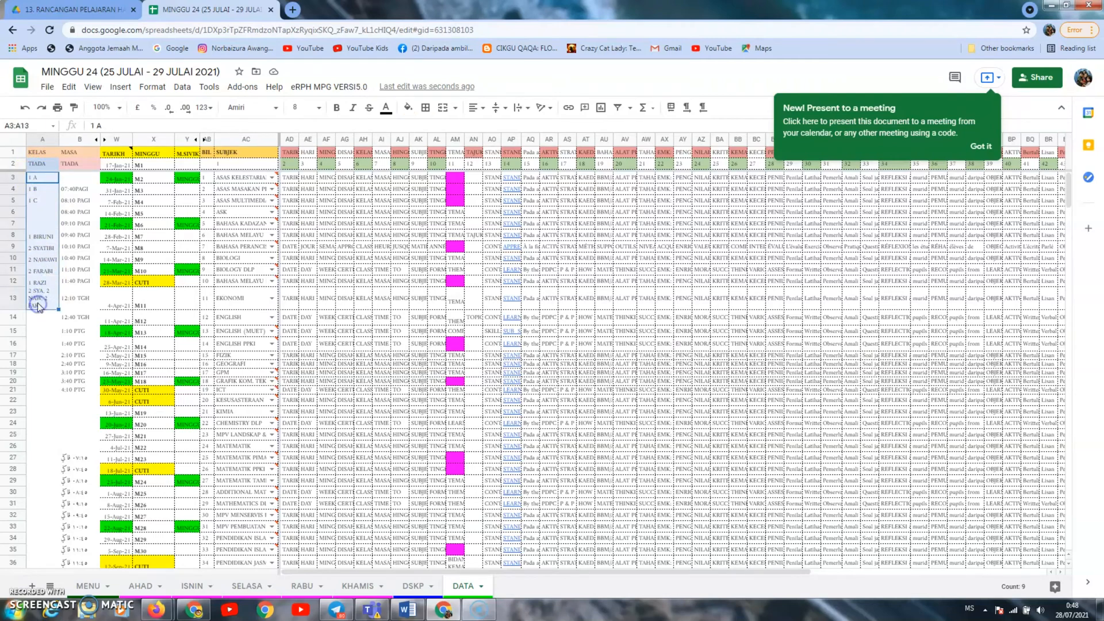
key(Delete)
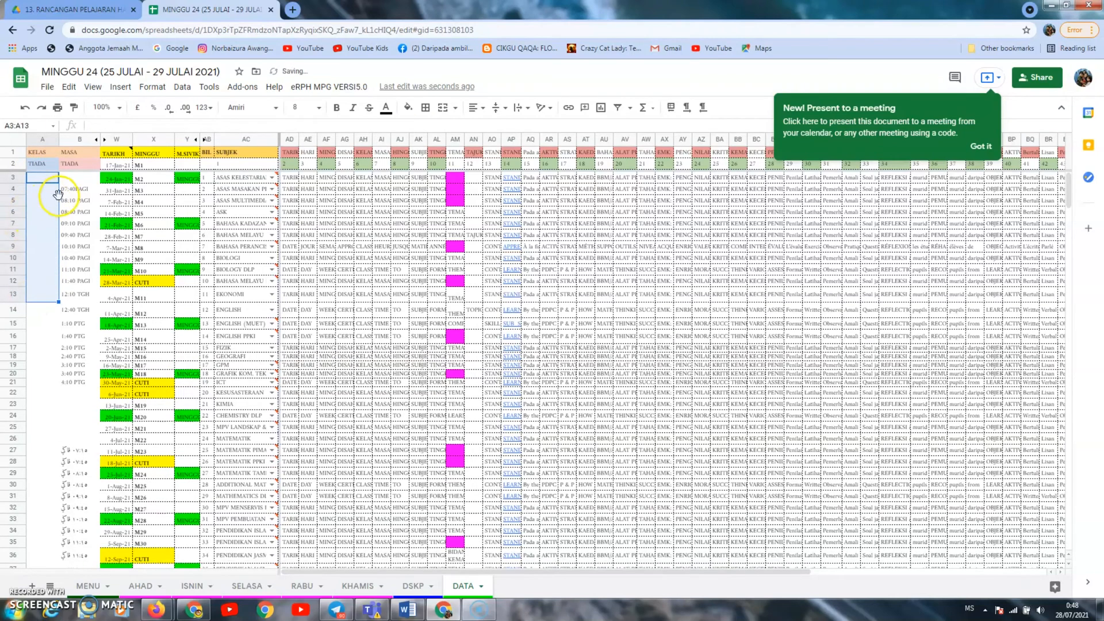
Enter the classes 1 RAZI in cell A3 and 2 NAWAWI in cell A4 of the KELAS column.
click(45, 180)
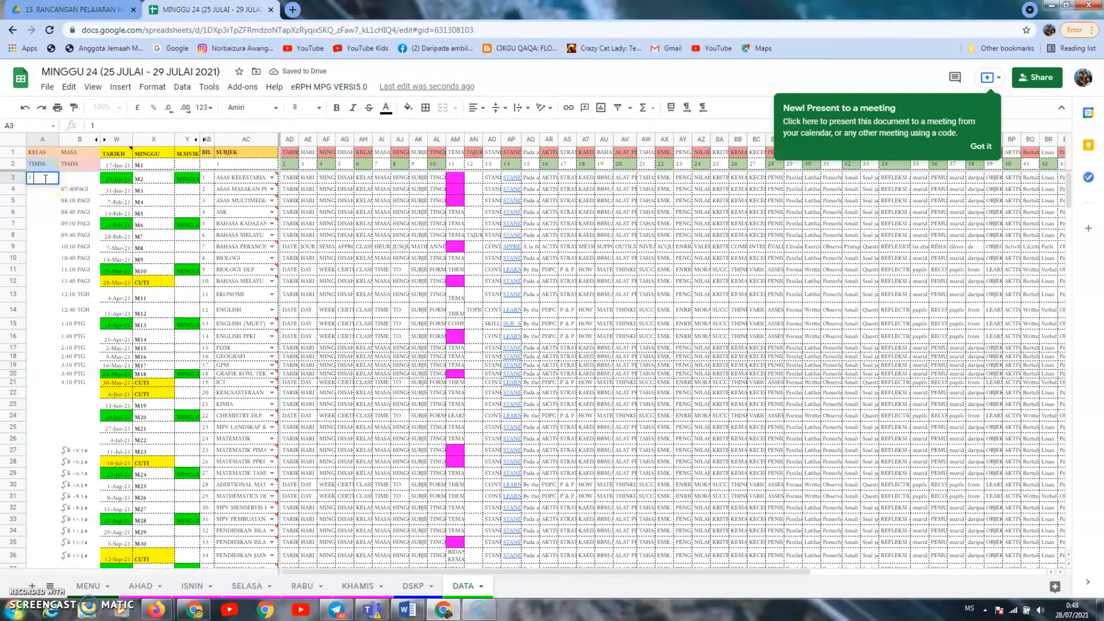
text(1 RAZI)
click(40, 193)
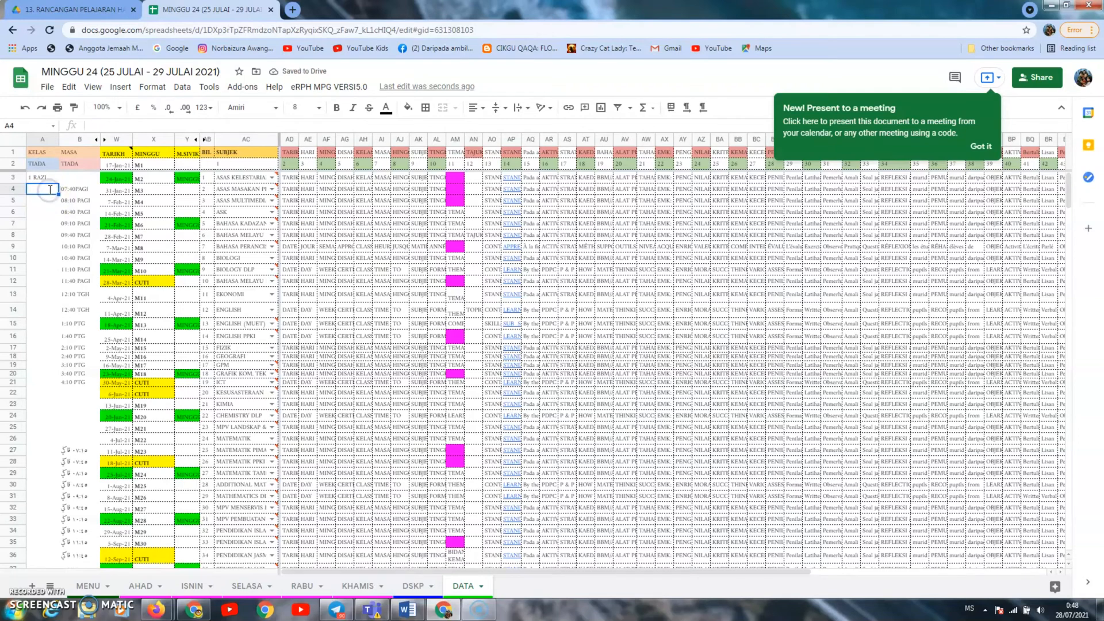
text(2)
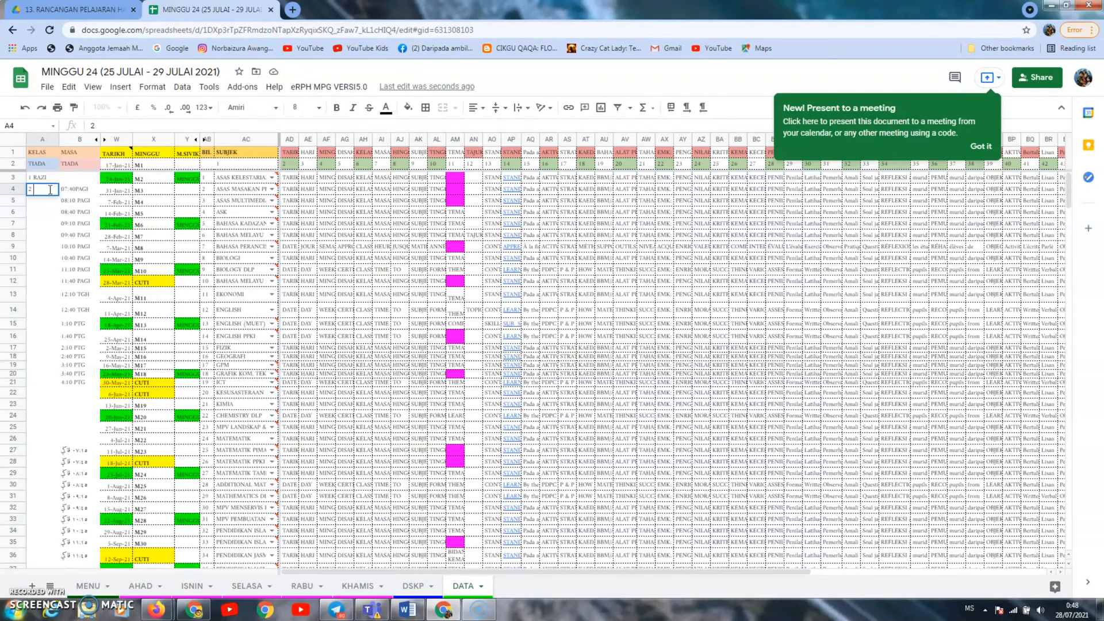
text( NAWAWI)
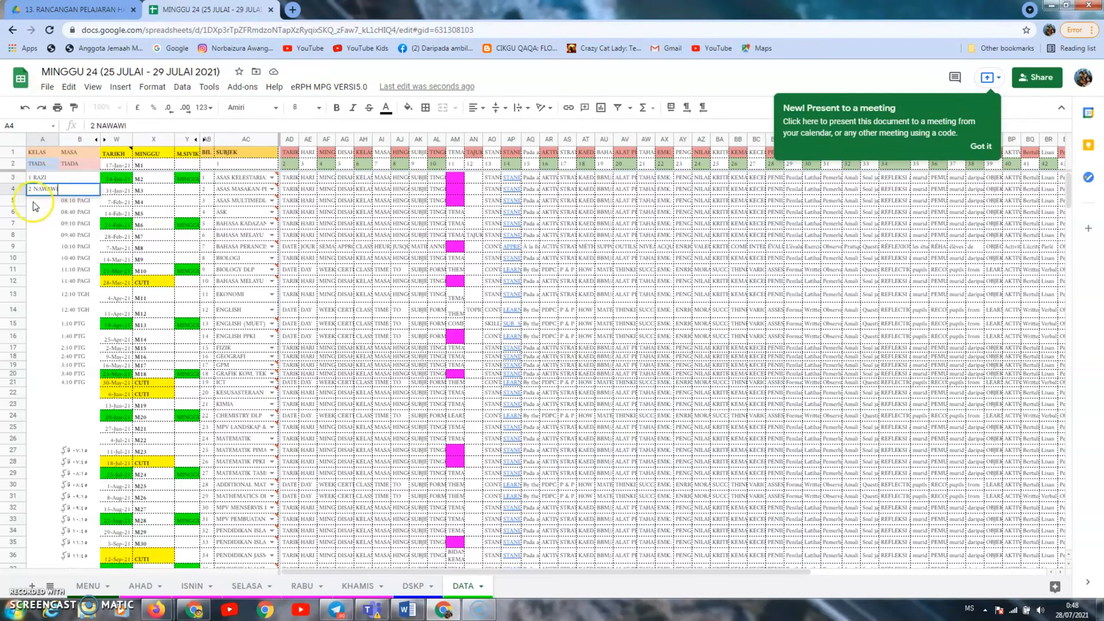
key(Return)
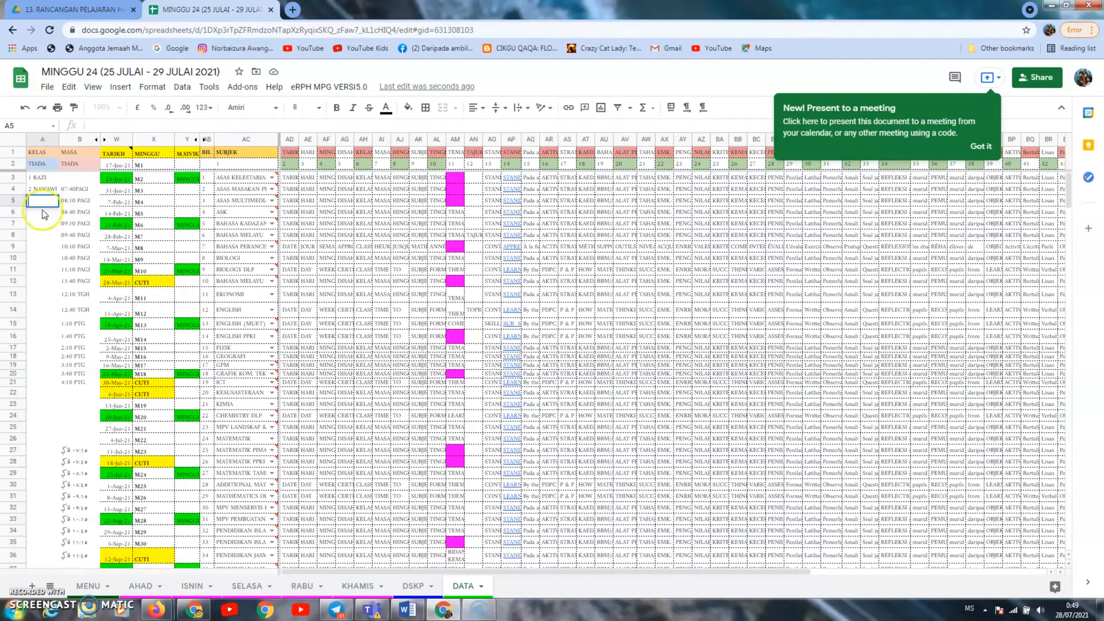
Enter the combined class 3 FARABI & 3 RAZI in cell A5 and wrap the cell's text.
click(38, 214)
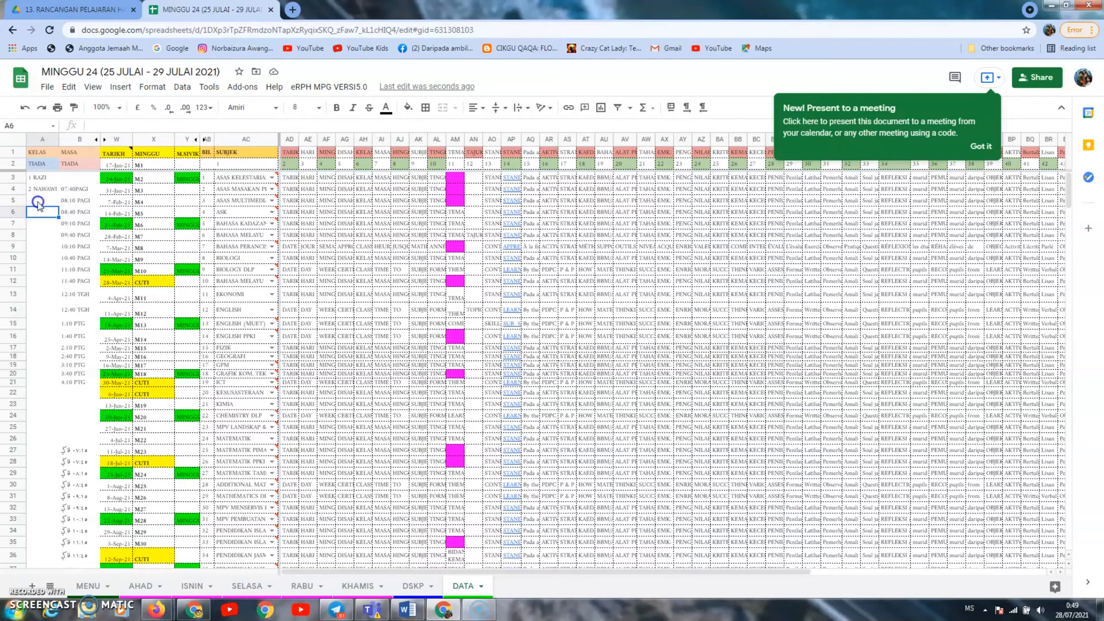
click(37, 201)
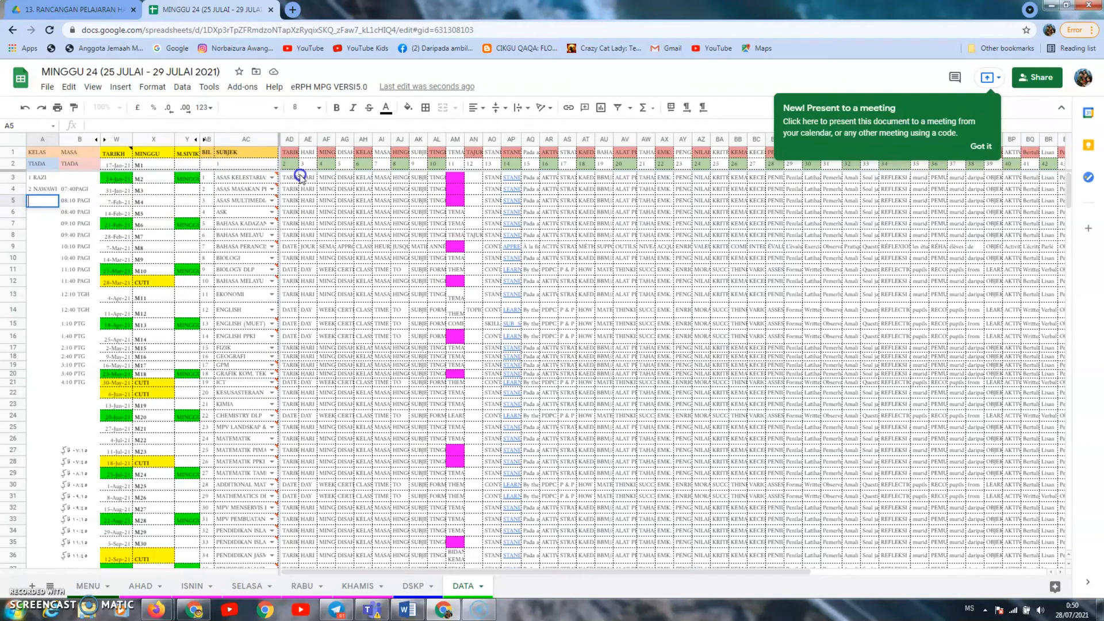
text(3 FARABI &)
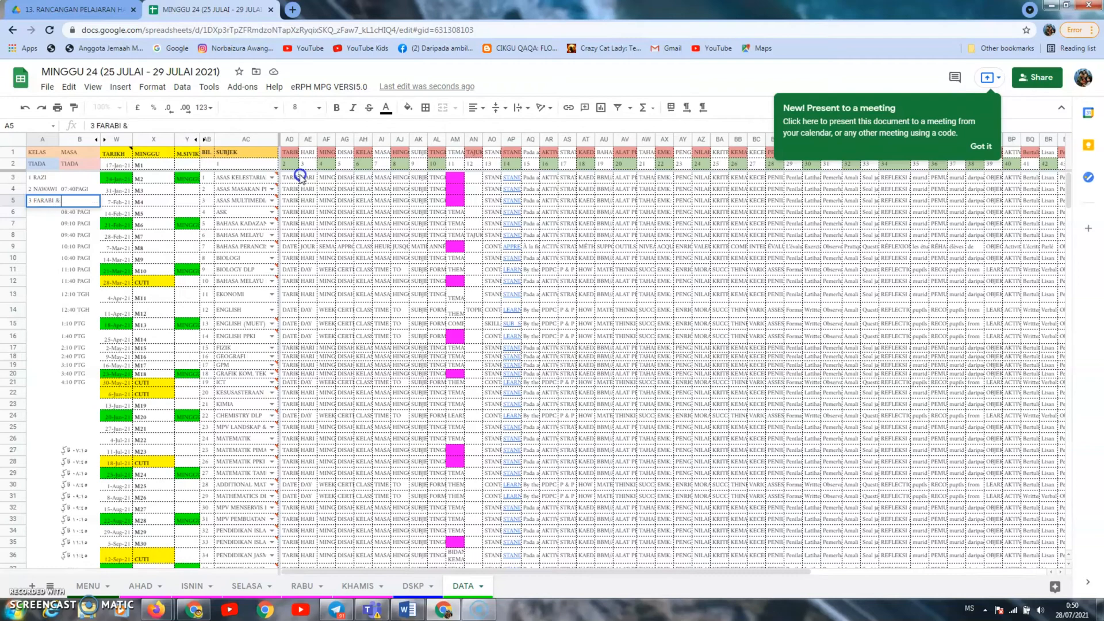
text( 3 RAZI)
click(46, 217)
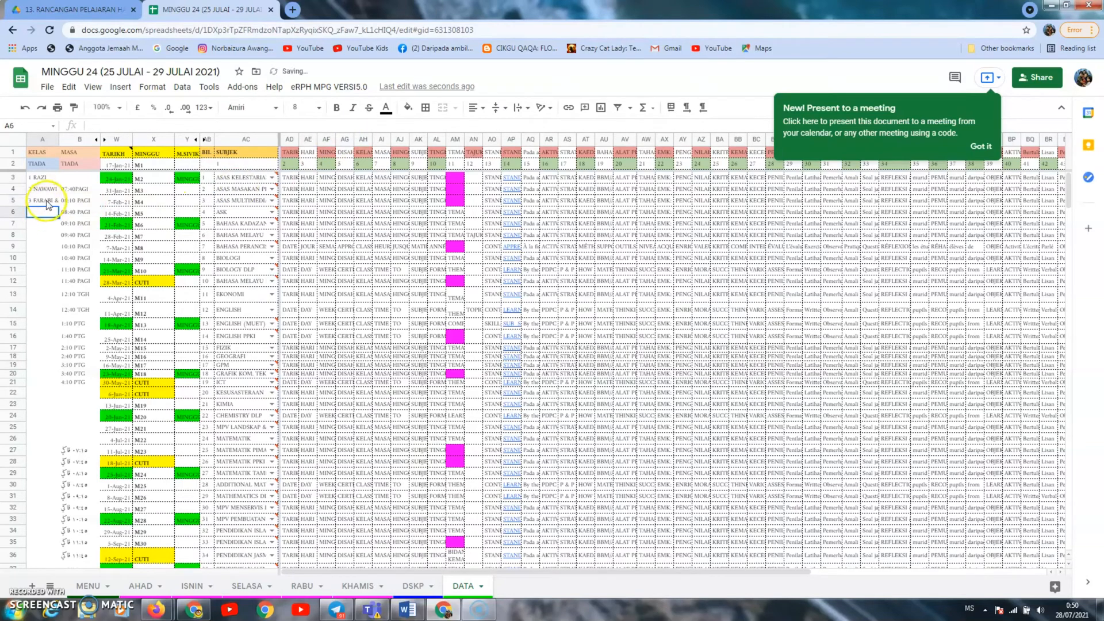
click(43, 202)
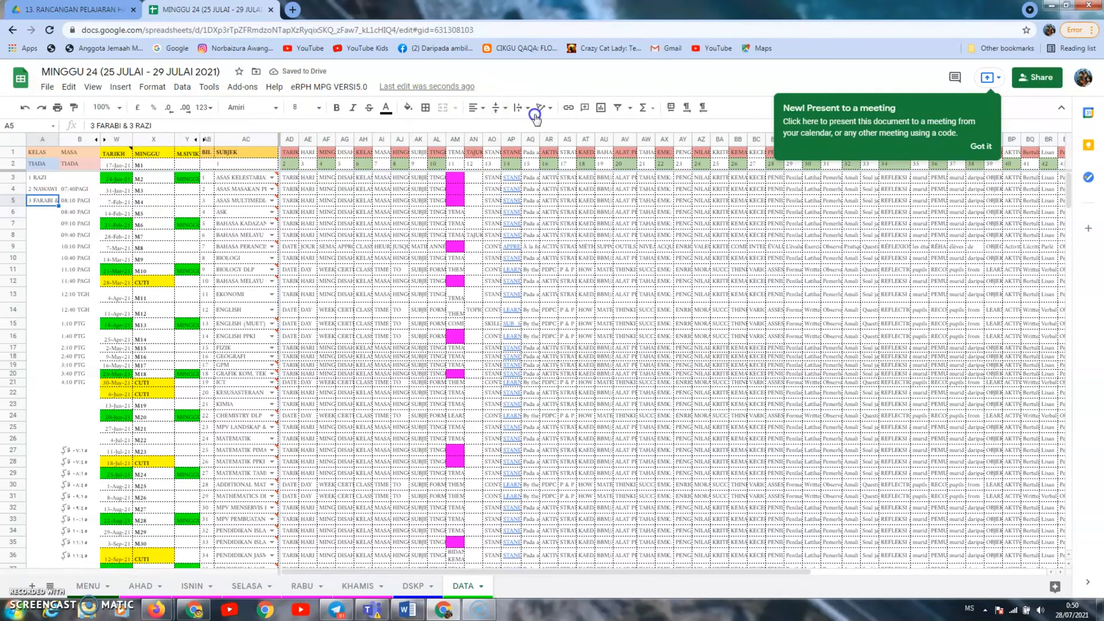
click(519, 108)
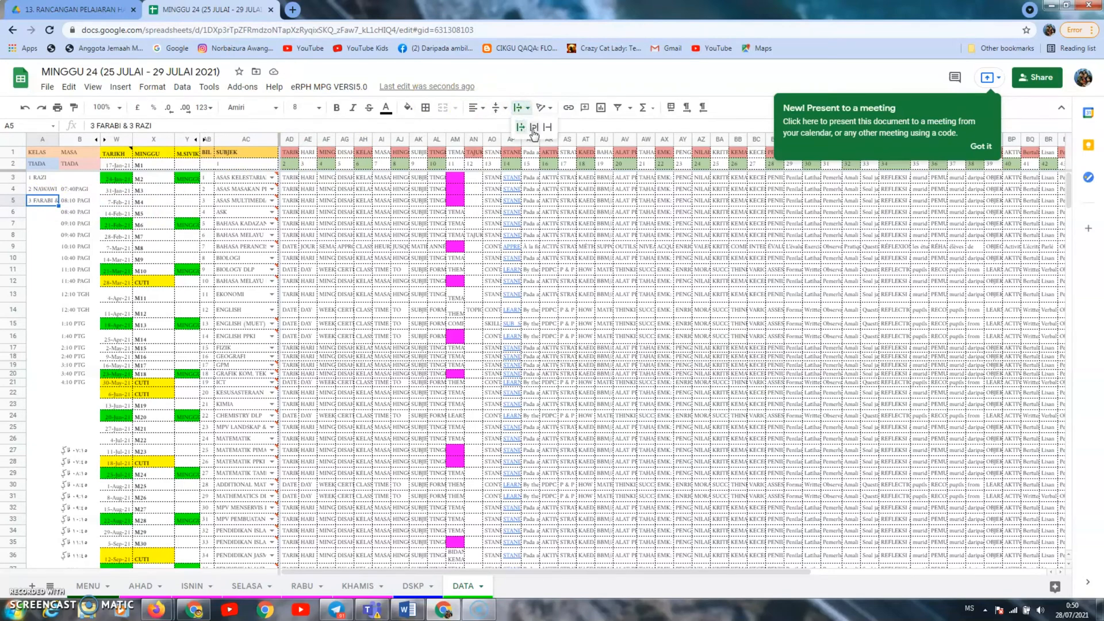
click(528, 127)
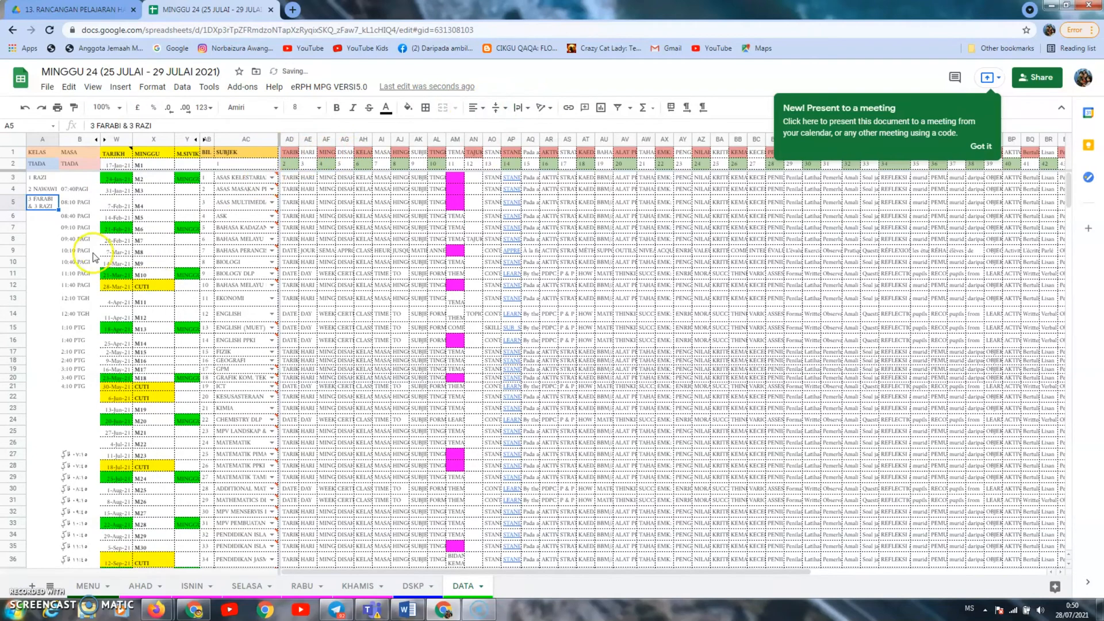
Enter the class 5 GHA in cell A6 of the KELAS column.
click(41, 225)
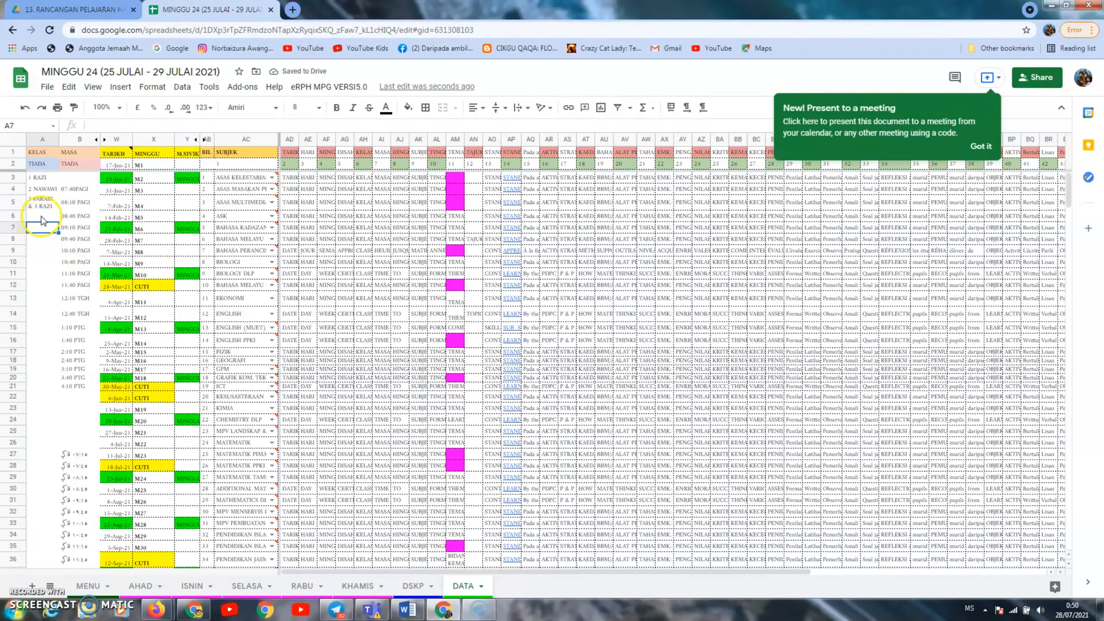
click(41, 218)
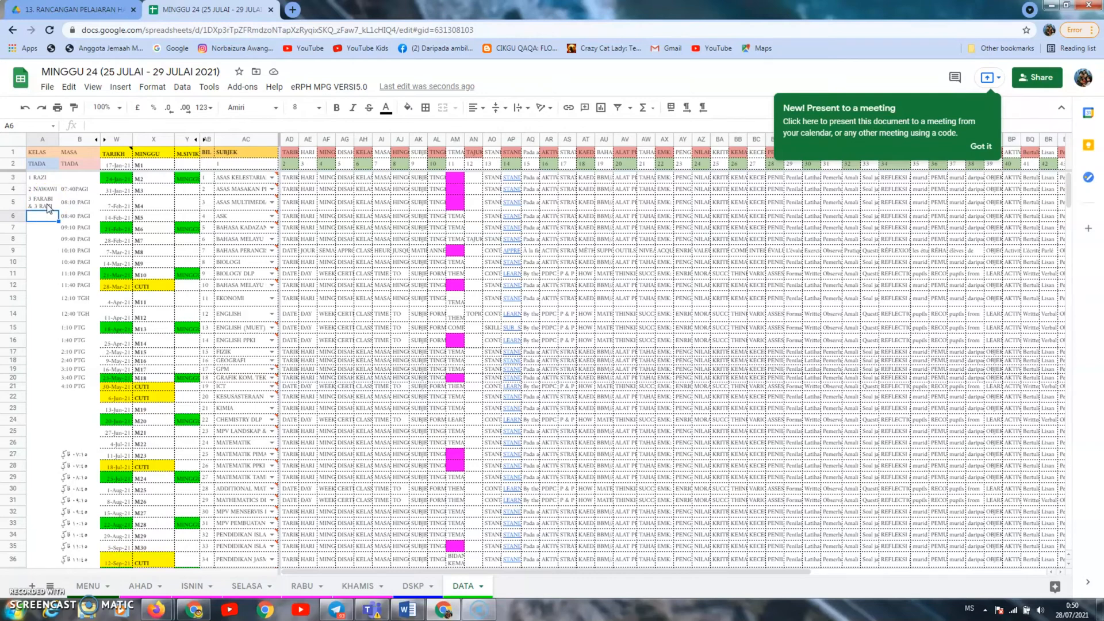
double_click(43, 216)
text(5 GHA)
click(32, 229)
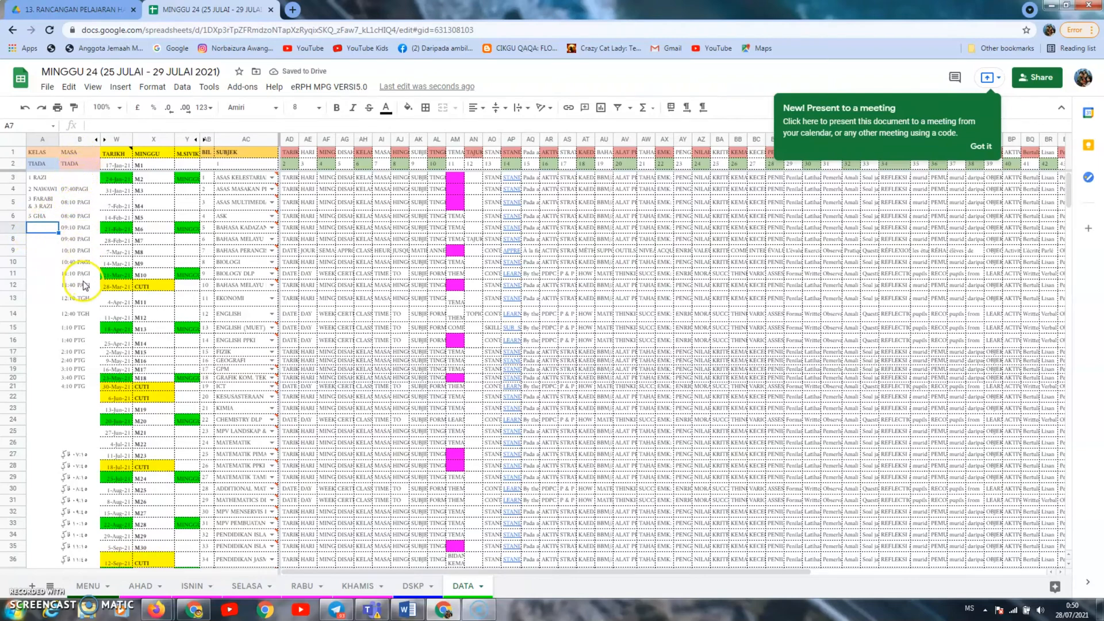
Change the first two lesson times in the MASA column, B4 and B5, to 07:30PAGI and 08:00 PAGI.
click(82, 192)
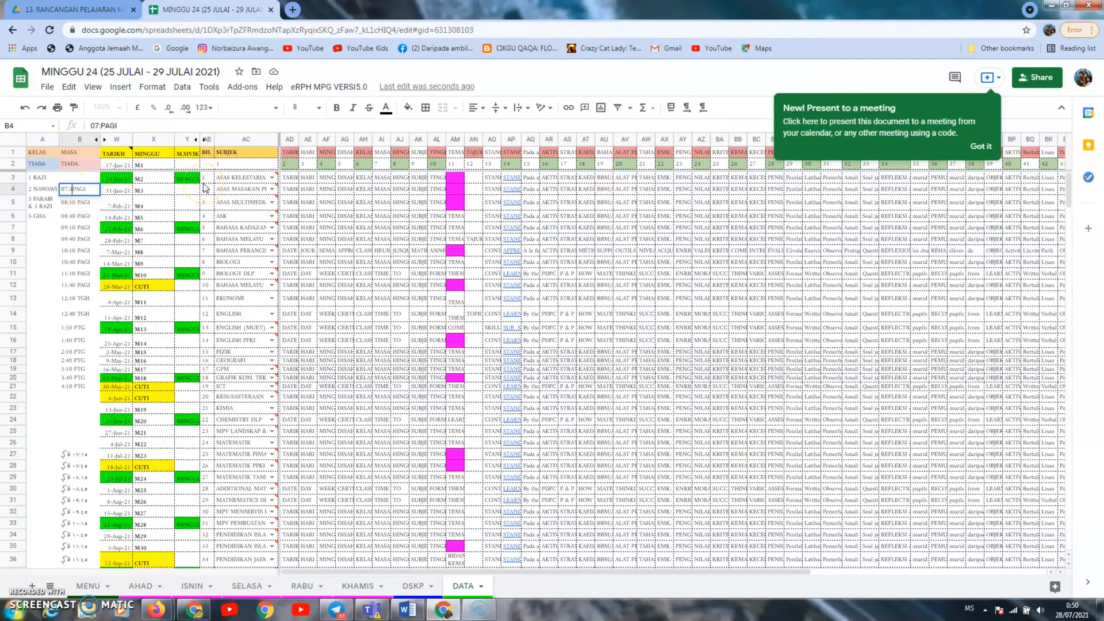
click(73, 207)
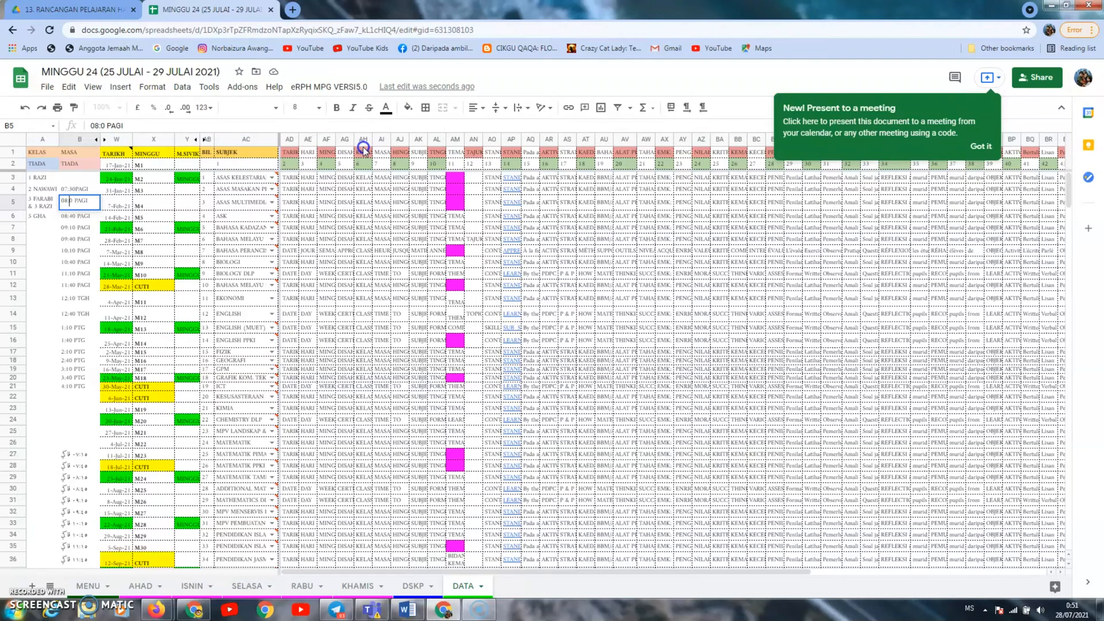
click(90, 186)
click(88, 179)
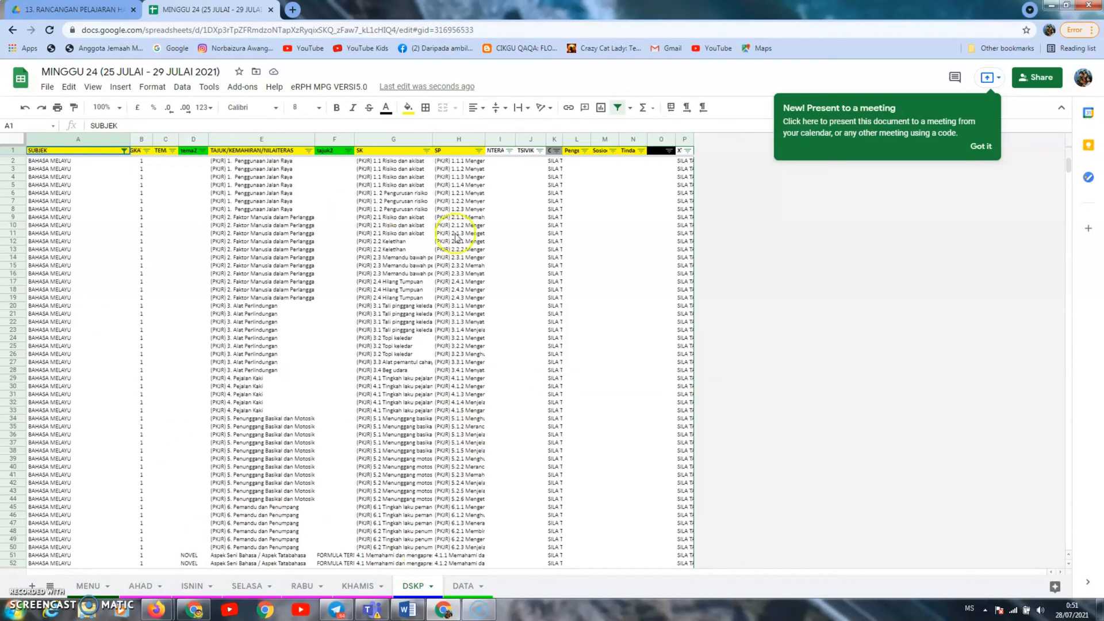
Set the class of the first AHAD lesson on the MENU sheet to 1 RAZI.
click(91, 586)
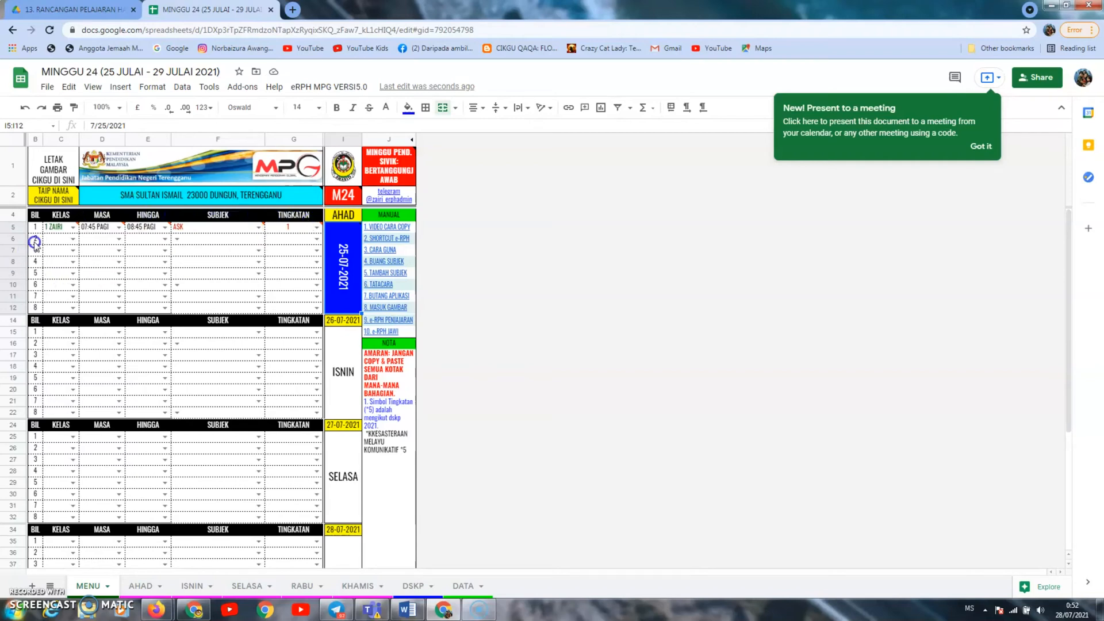
mouse_move(65, 230)
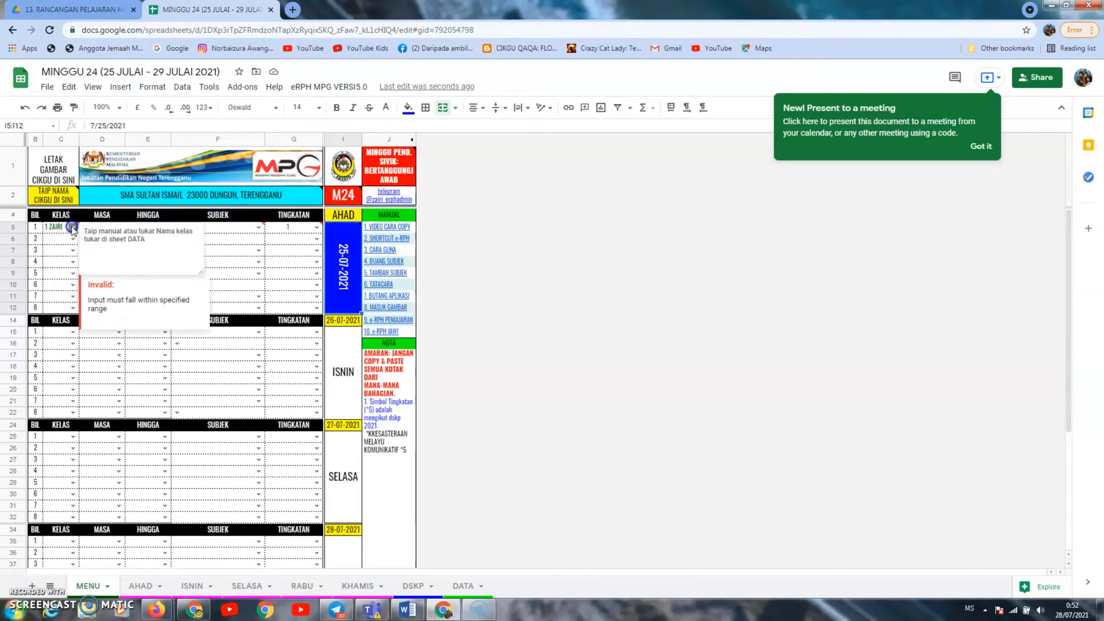
click(72, 227)
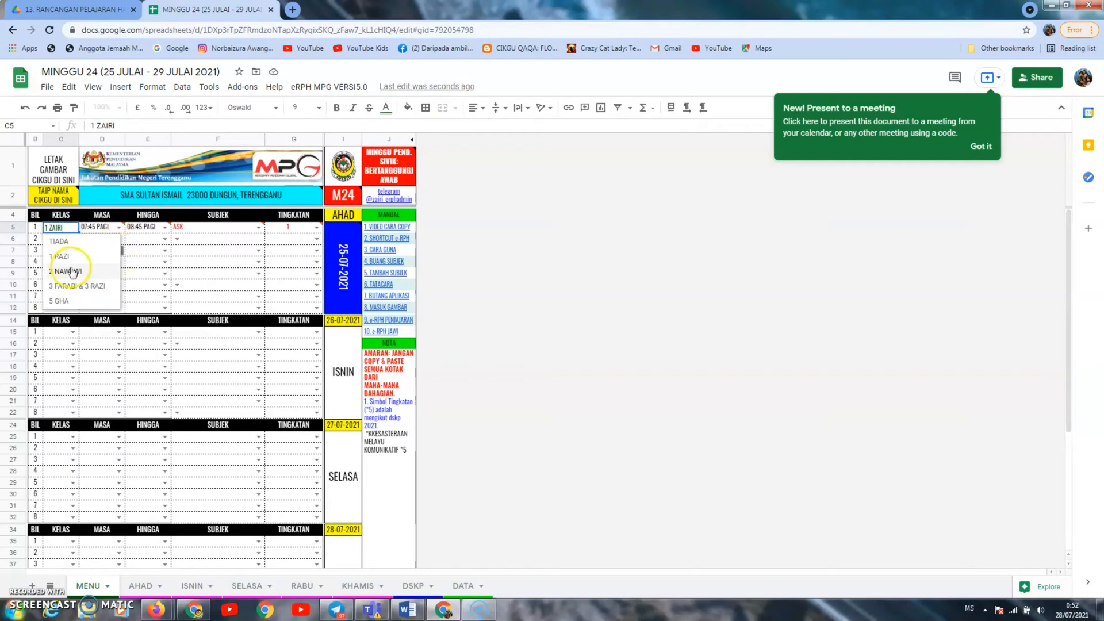
click(61, 255)
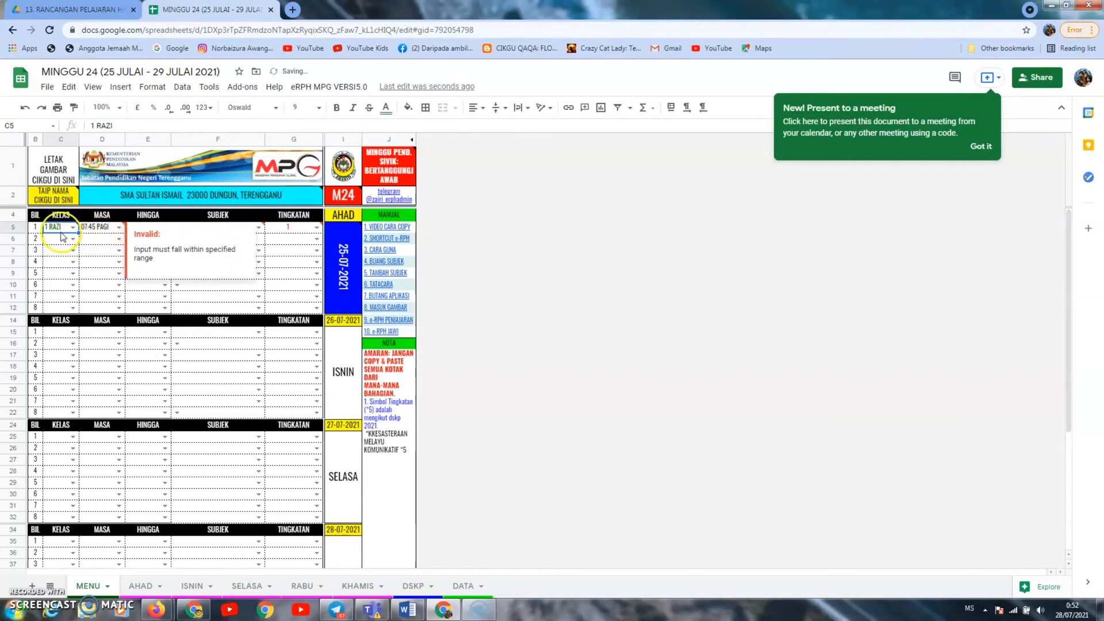
Set the first AHAD lesson's time from 09:10 PAGI (MASA) to 10:40 PAGI (HINGGA).
mouse_move(63, 227)
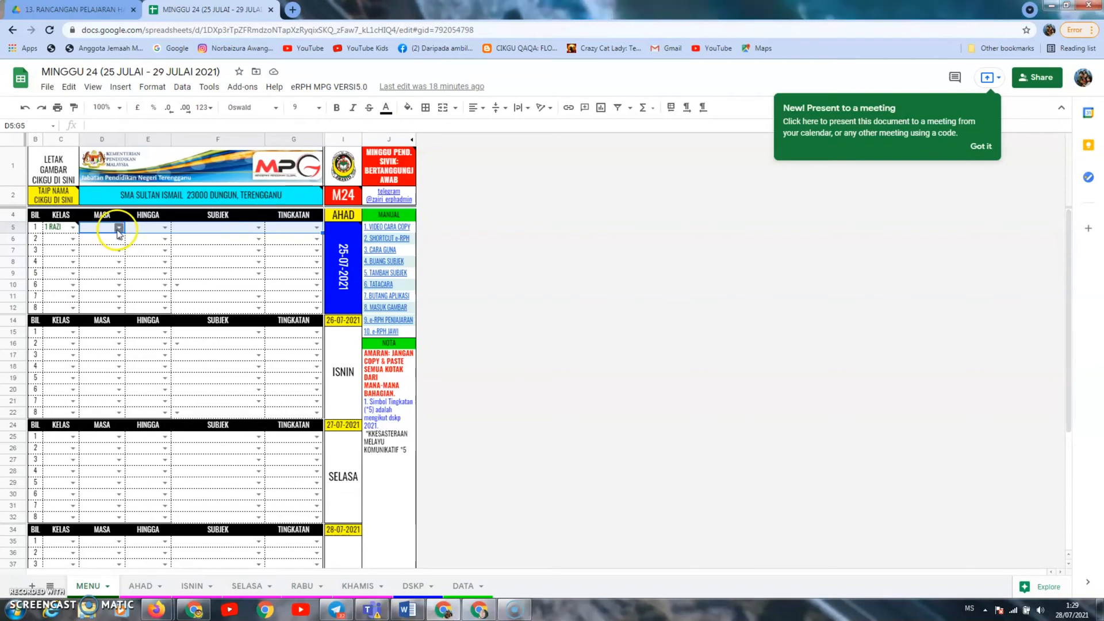
click(118, 229)
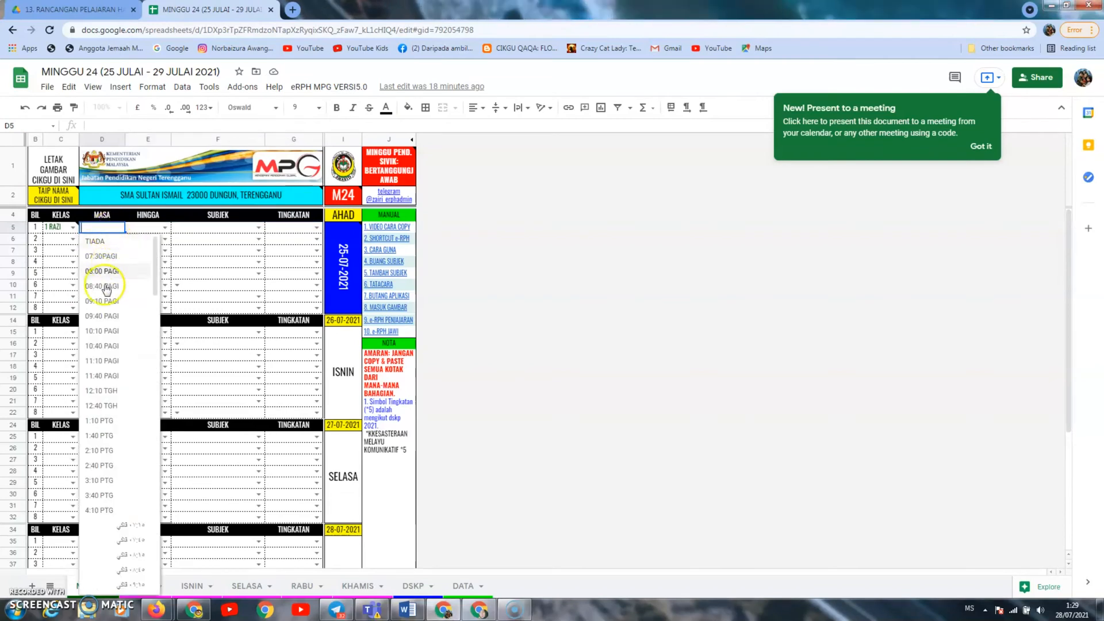
click(105, 301)
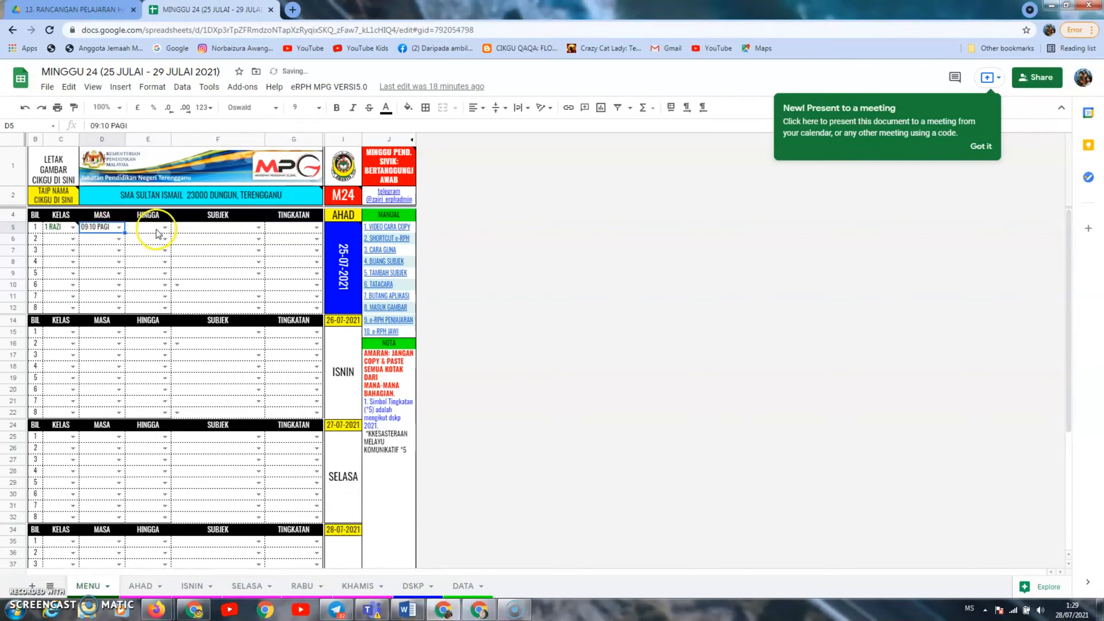
click(165, 229)
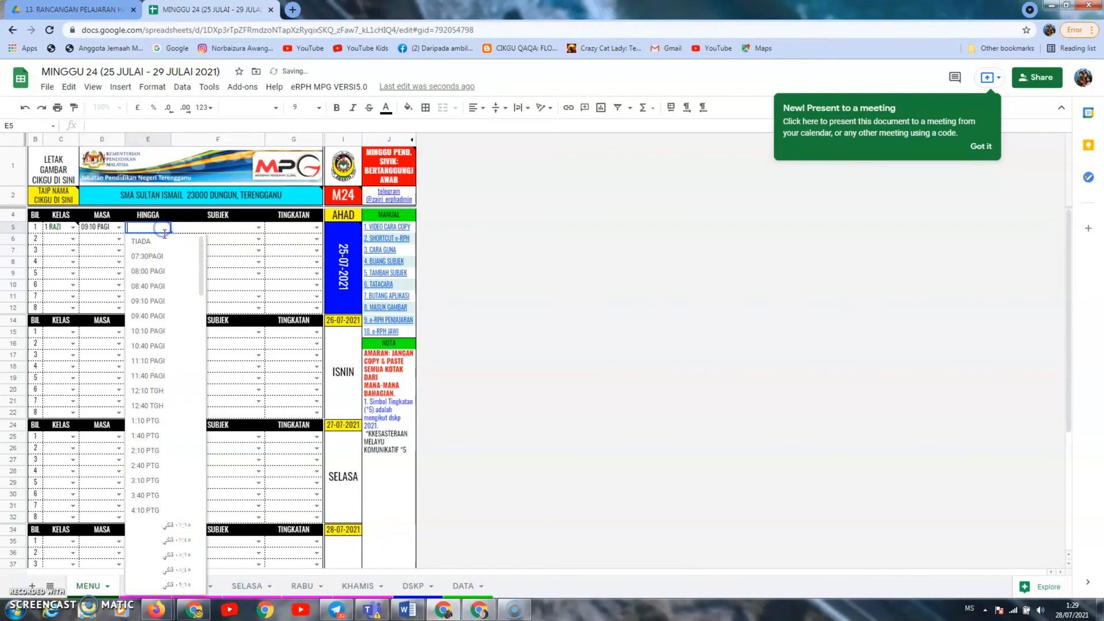
click(167, 347)
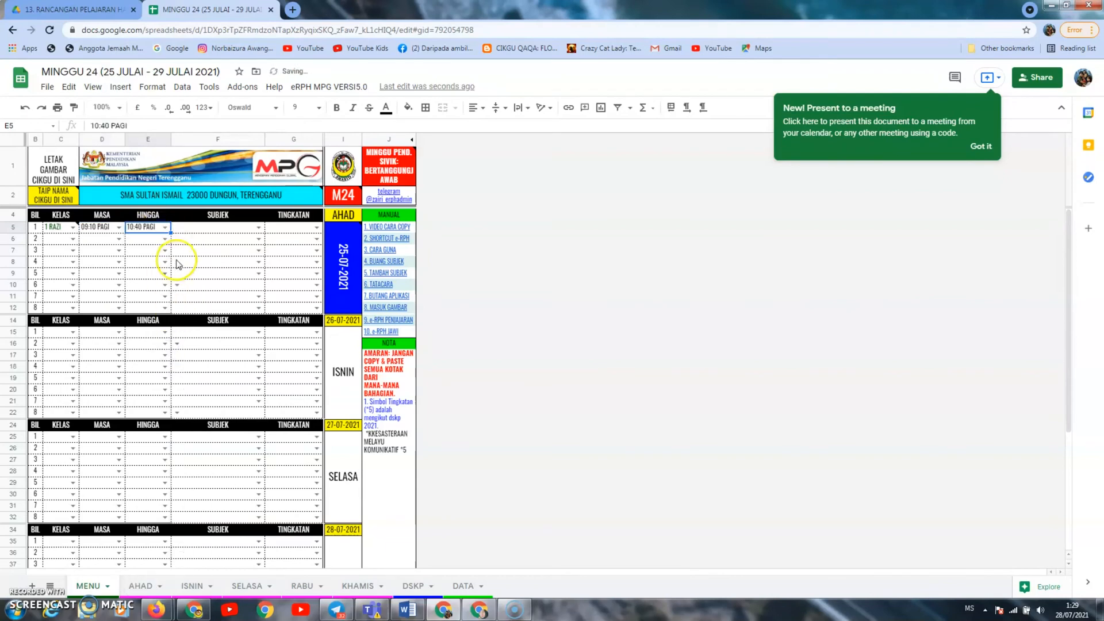
Set the first AHAD lesson's subject (SUBJEK) to BAHASA MELAYU and its TINGKATAN to 1.
click(260, 229)
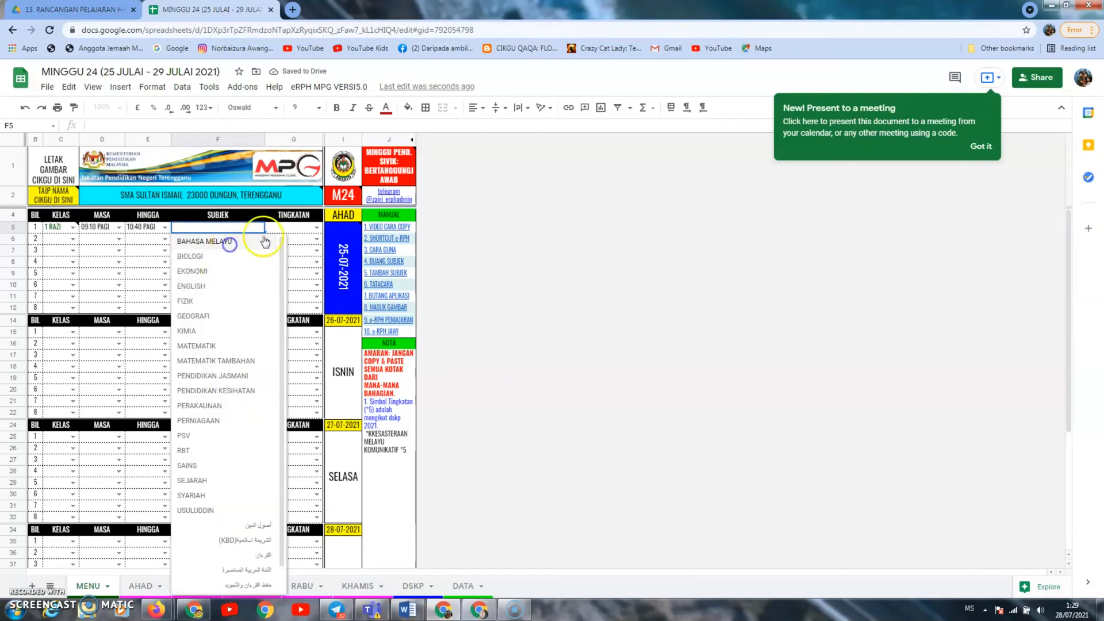
click(227, 240)
click(316, 229)
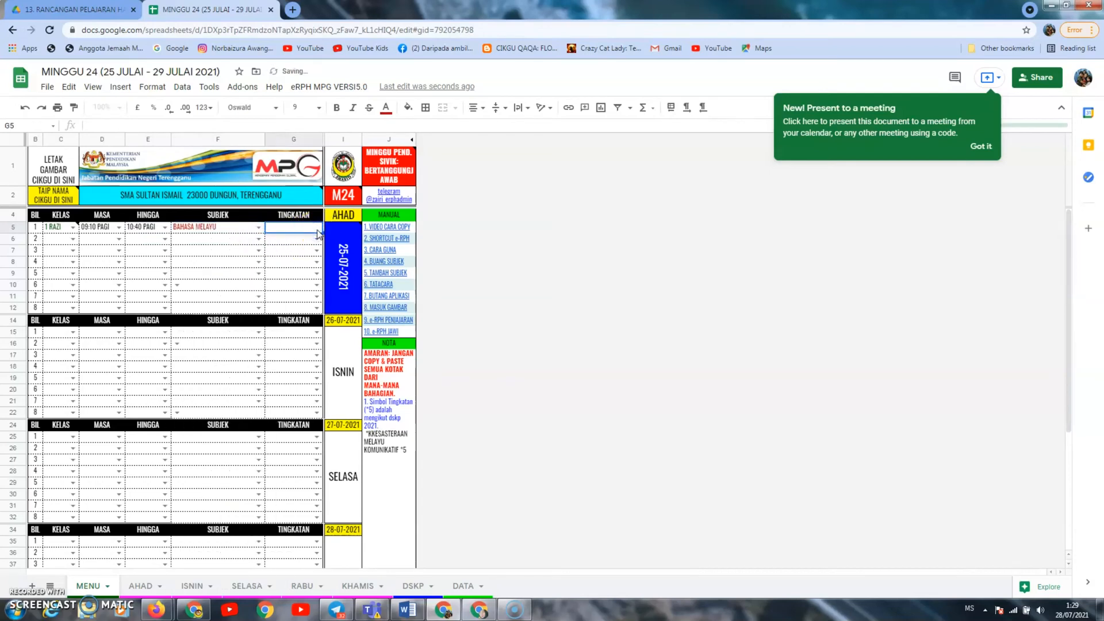
click(281, 262)
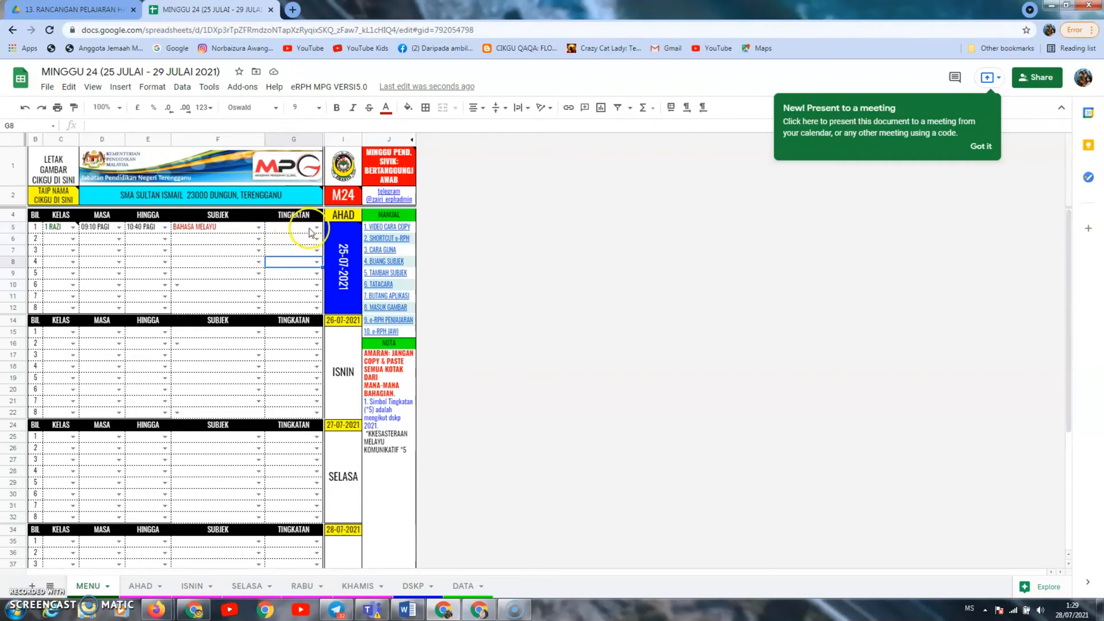
click(316, 229)
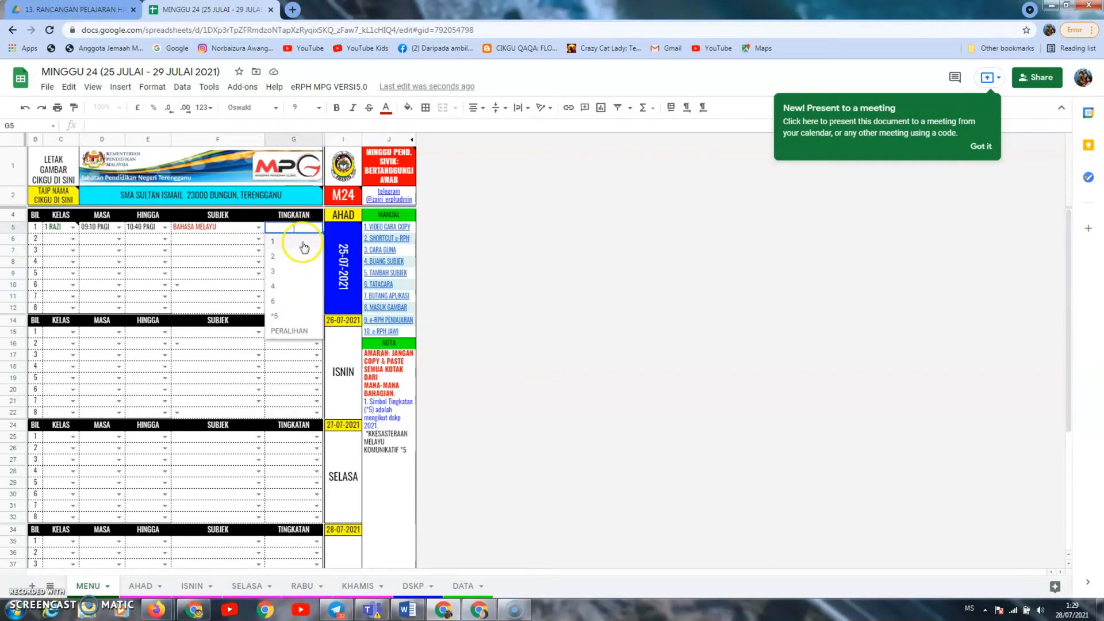
click(303, 242)
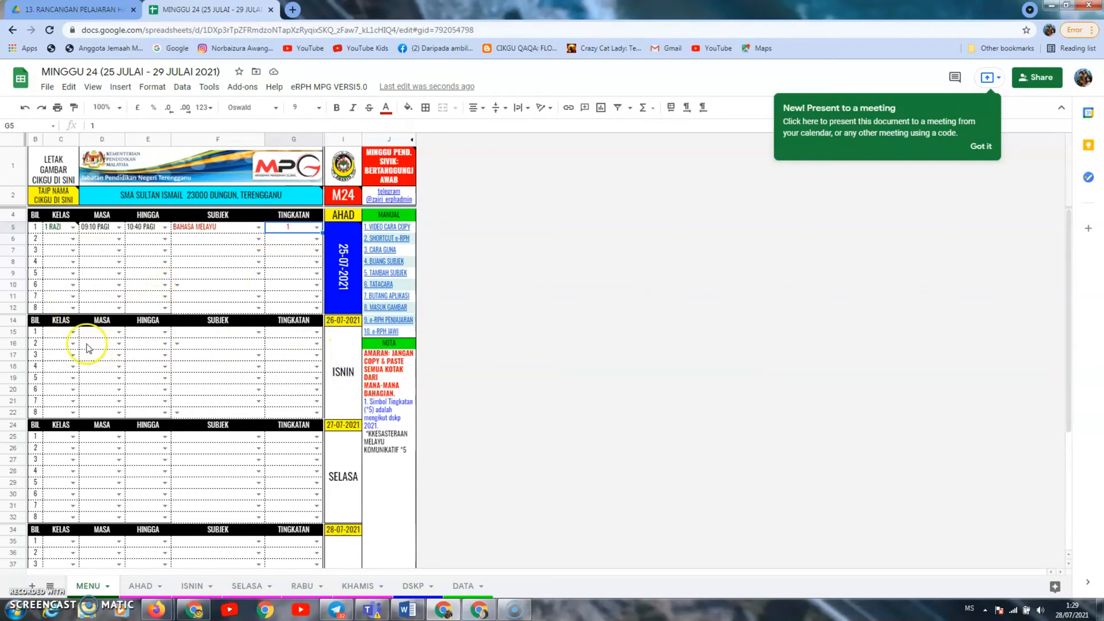
Set the first ISNIN lesson's class to 3 FARABI & 3 RAZI, running from 11:40 PAGI (MASA) to 12:40 TGH (HINGGA).
click(71, 333)
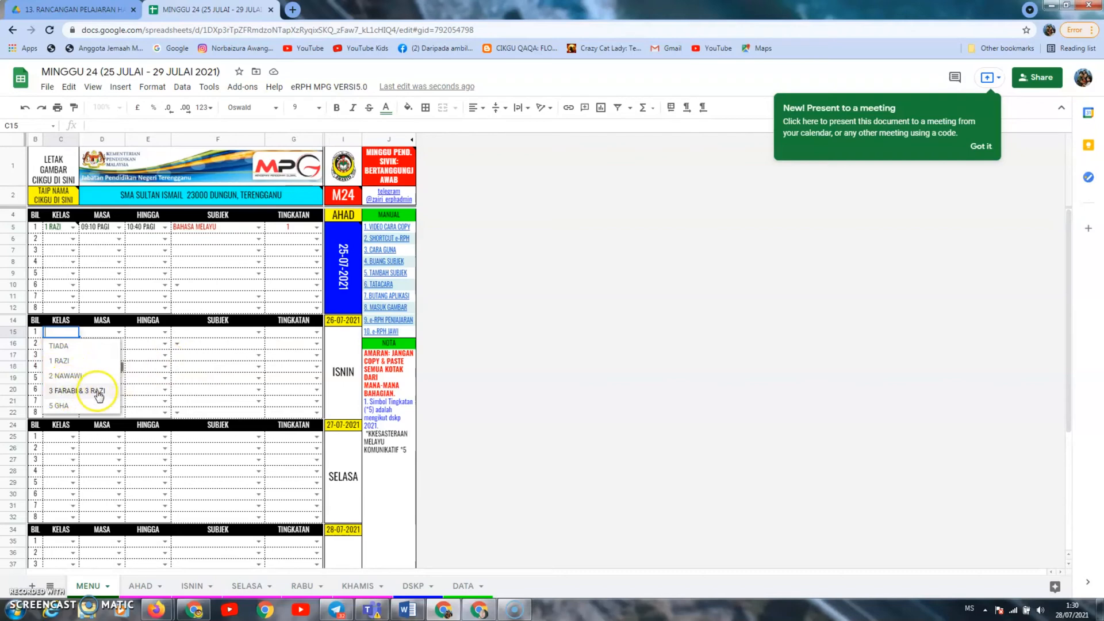
click(83, 391)
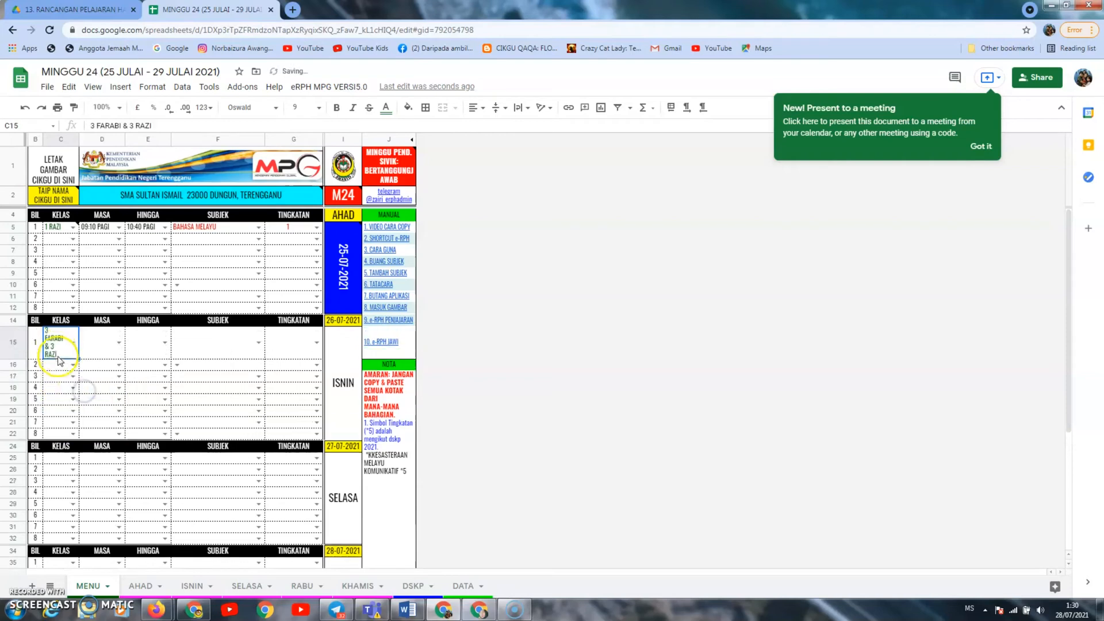
click(116, 344)
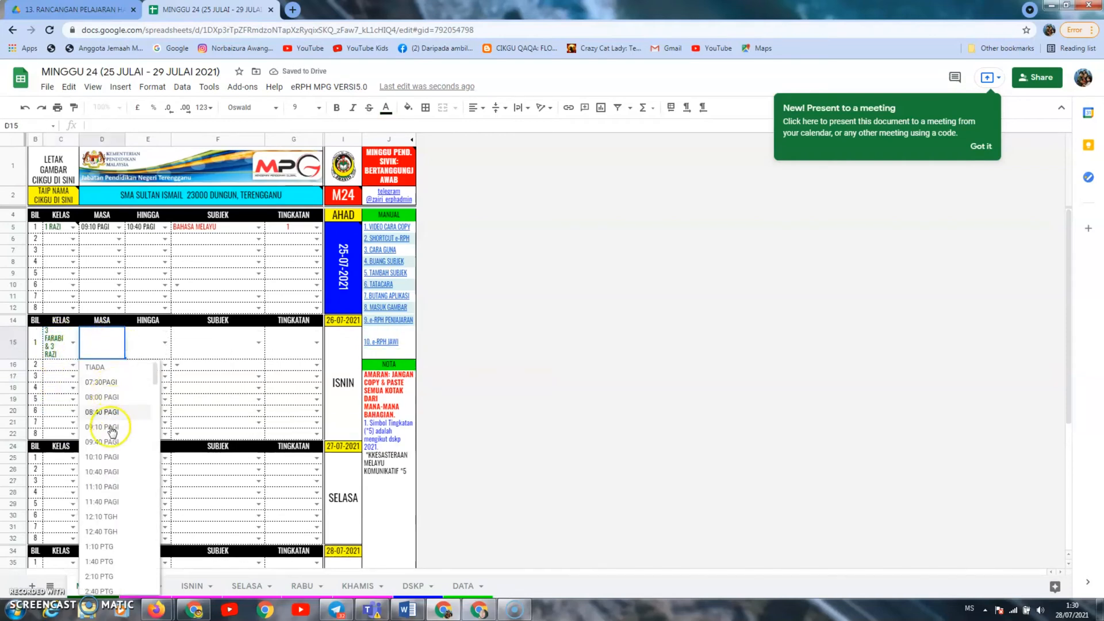
click(117, 502)
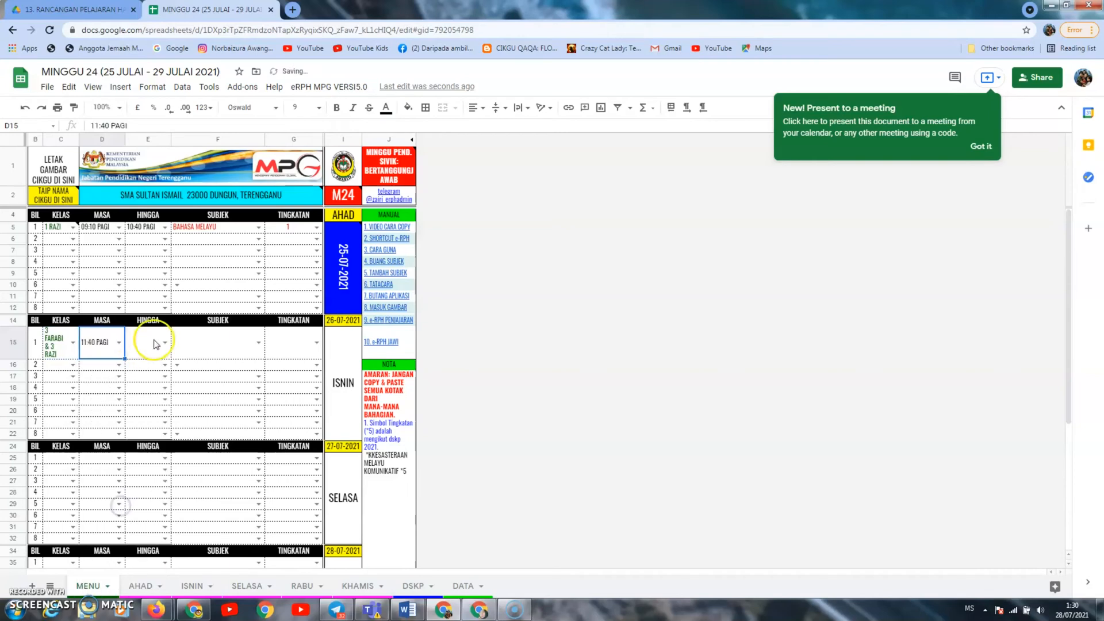
click(156, 343)
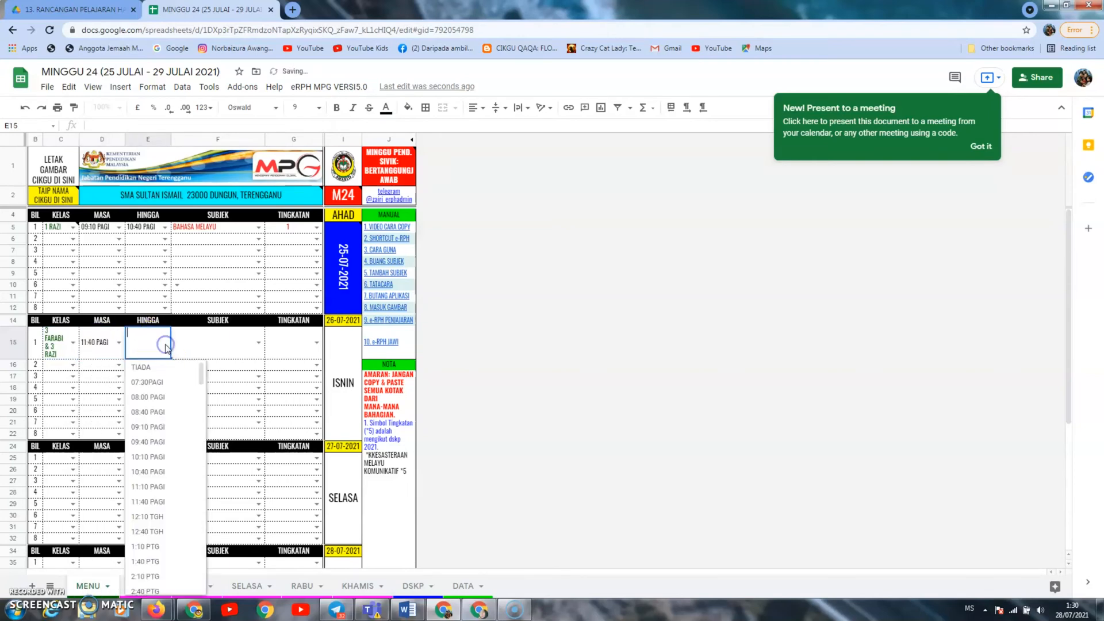
click(147, 530)
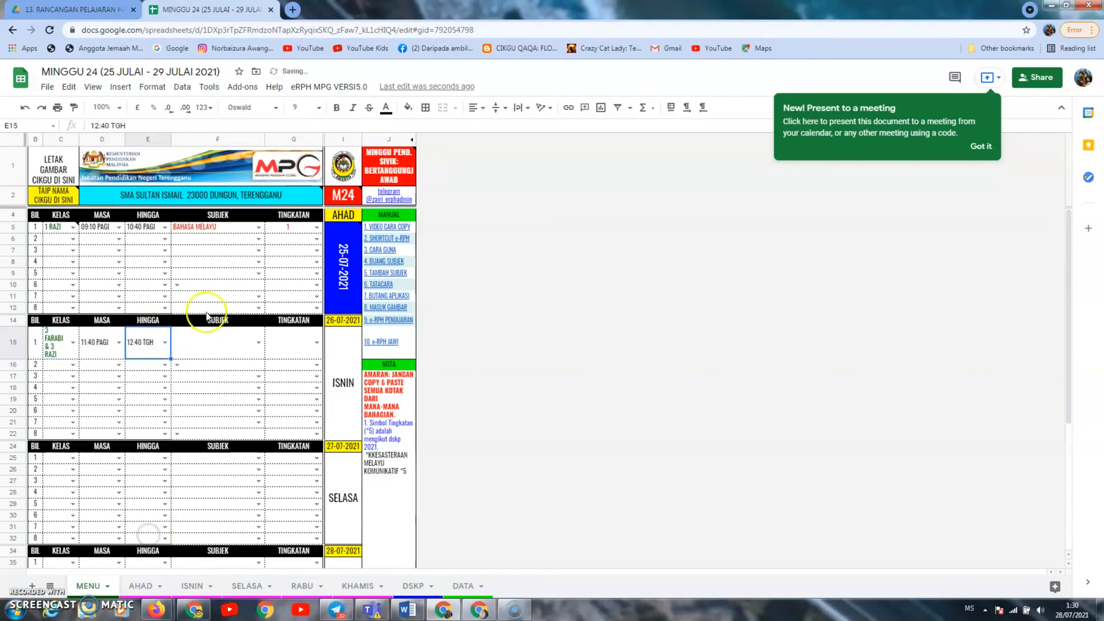
Set the first ISNIN lesson's subject (SUBJEK) to GEOGRAFI and its TINGKATAN to 3.
click(262, 343)
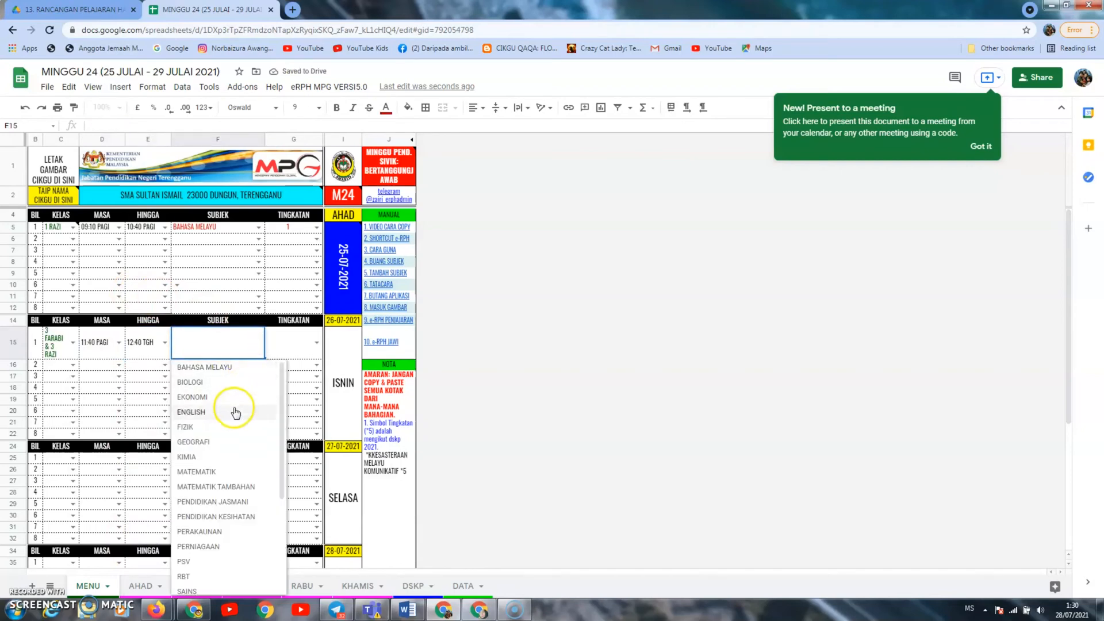
click(222, 441)
click(304, 348)
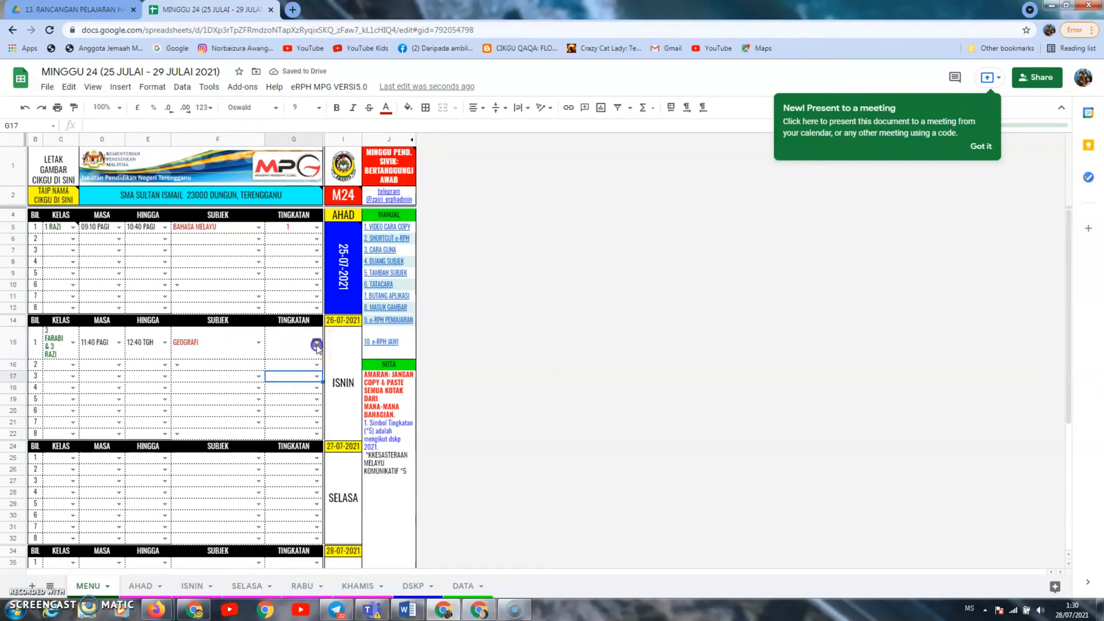
double_click(317, 347)
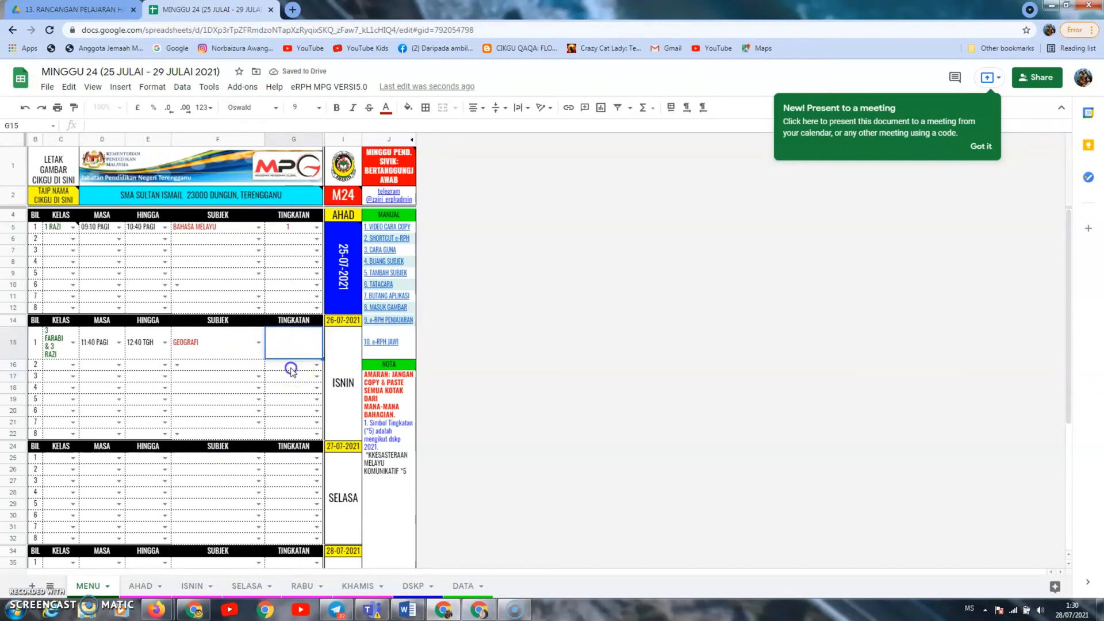
click(292, 368)
click(316, 345)
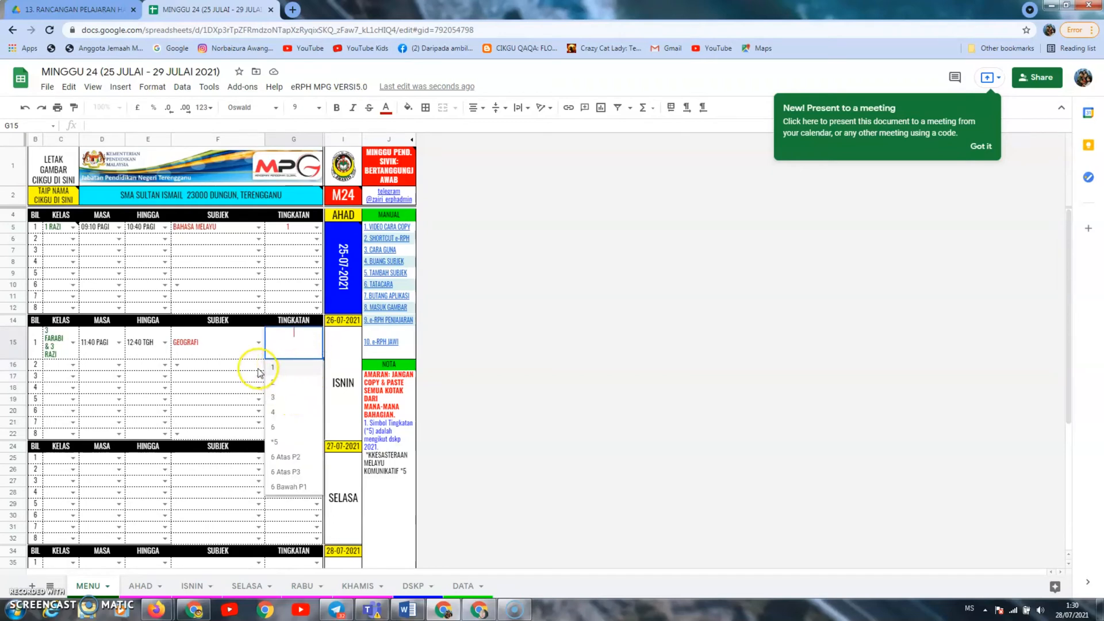
click(294, 398)
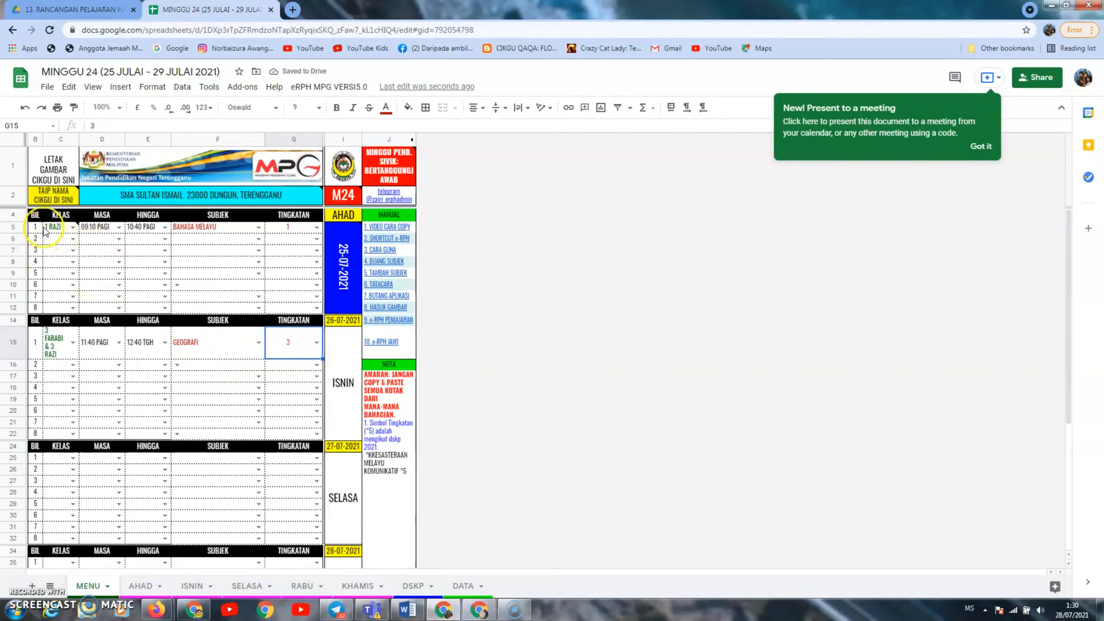
On the AHAD sheet, set the note for class 1 to PDPC TIDAK DAPAT DIJALANKAN KERANA CUTI SAKIT.
mouse_move(58, 233)
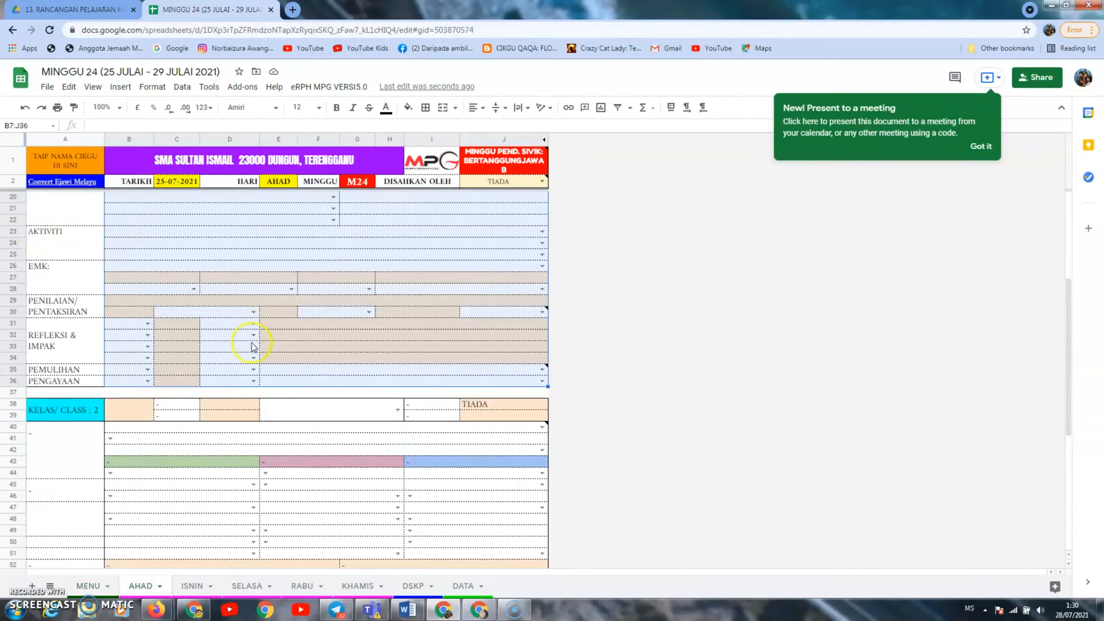
scroll(253, 347, up, 5)
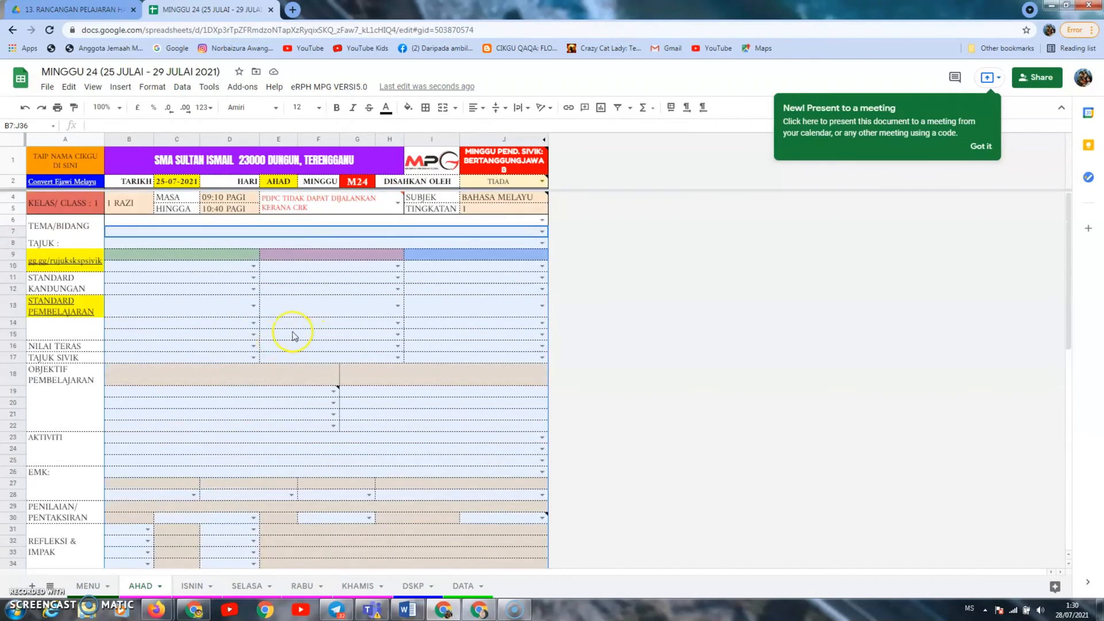
click(207, 338)
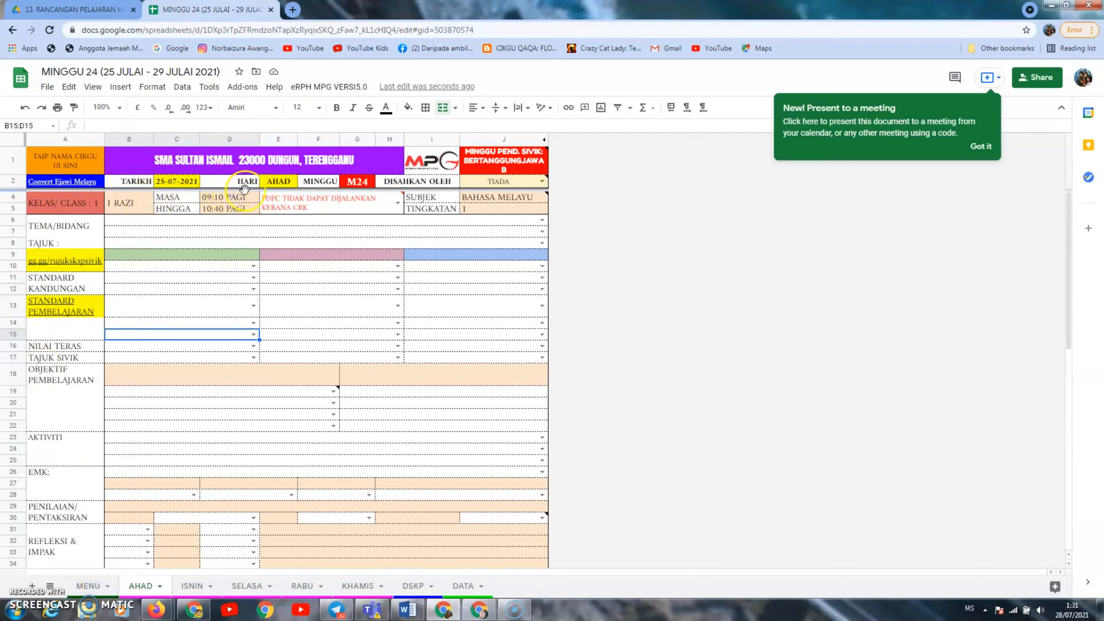
click(397, 204)
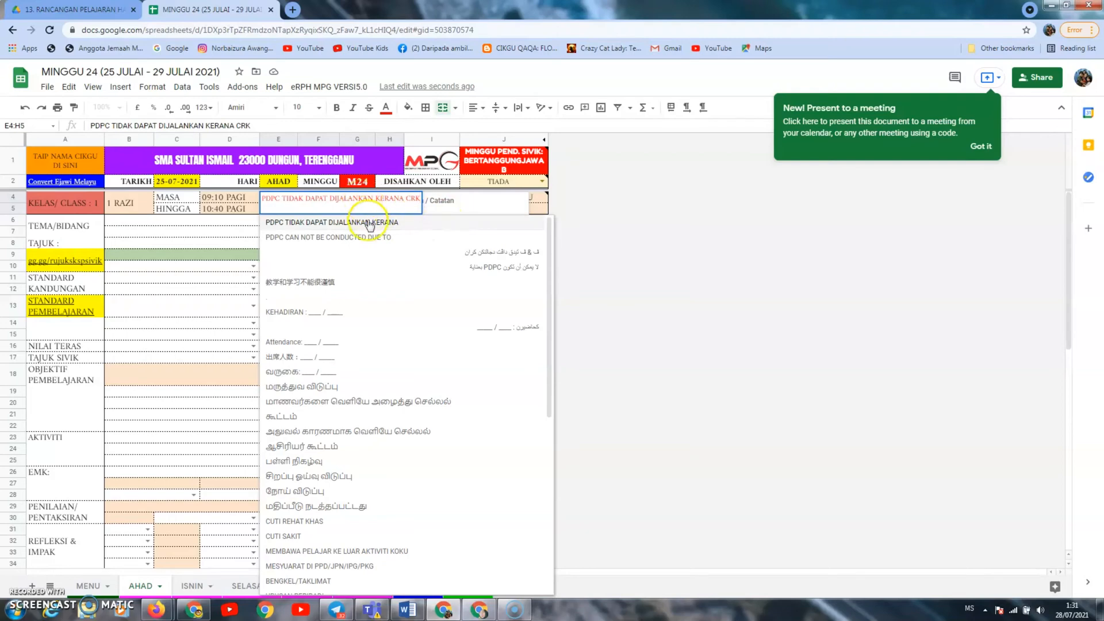
click(226, 253)
double_click(315, 208)
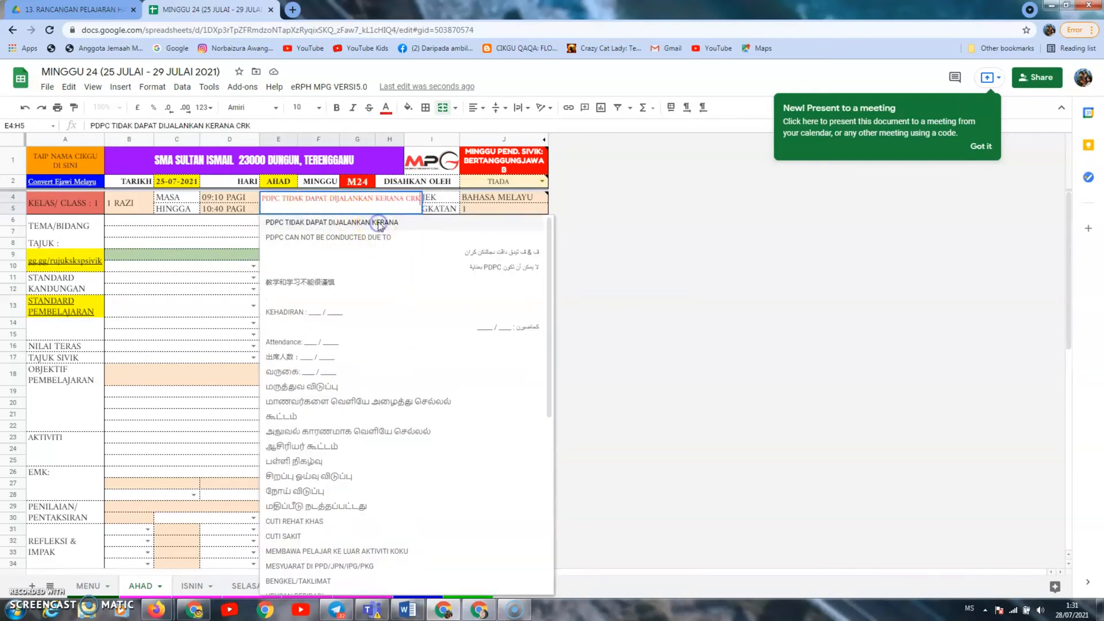
click(379, 223)
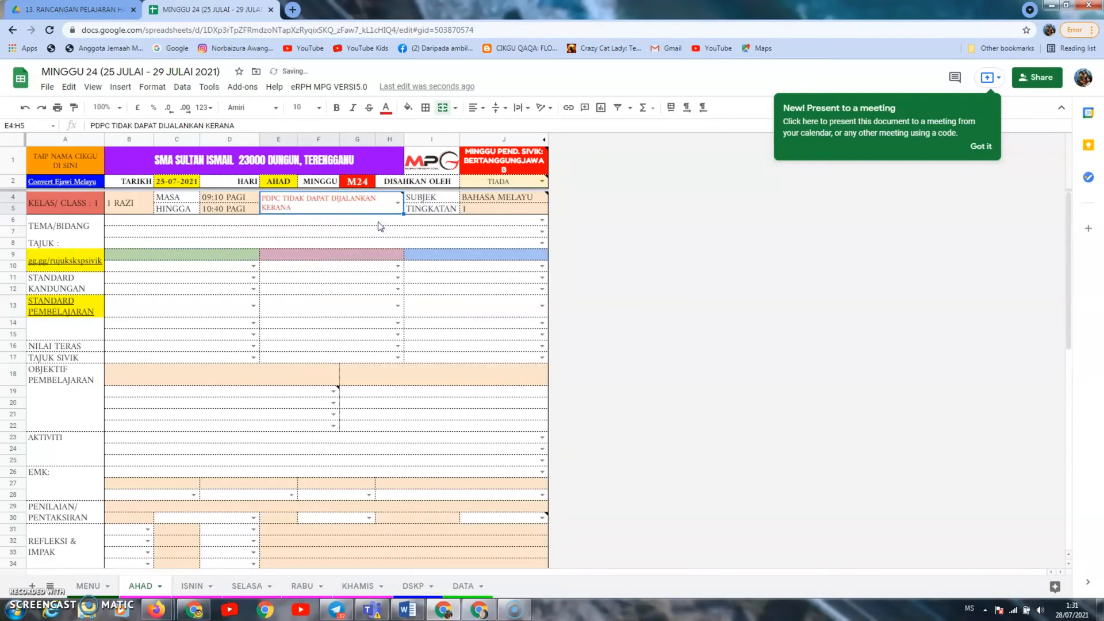
double_click(338, 207)
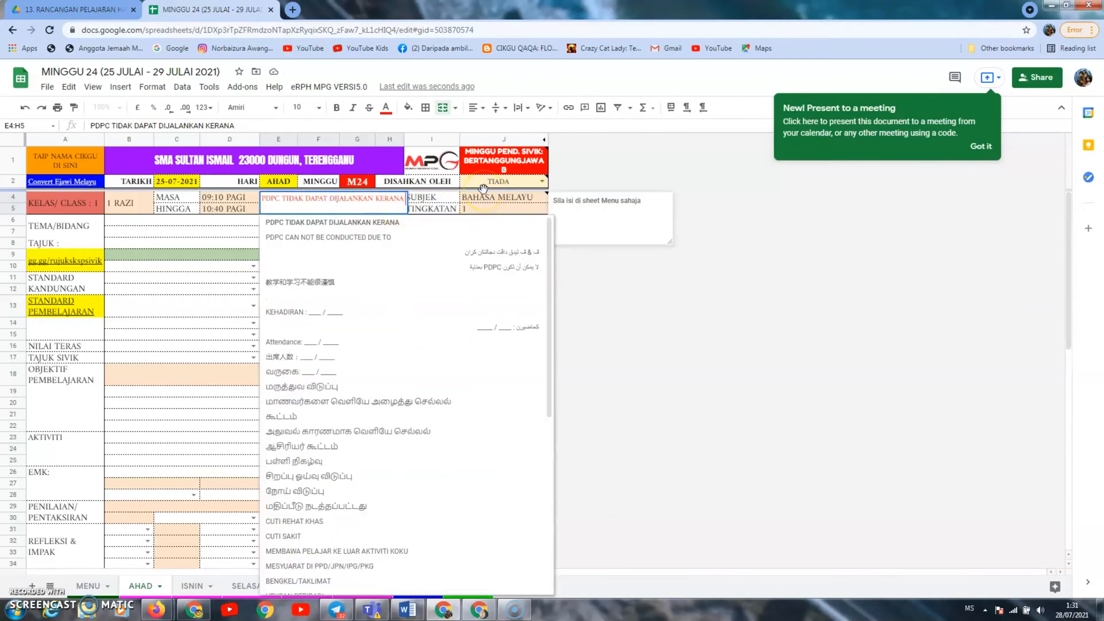
text(C)
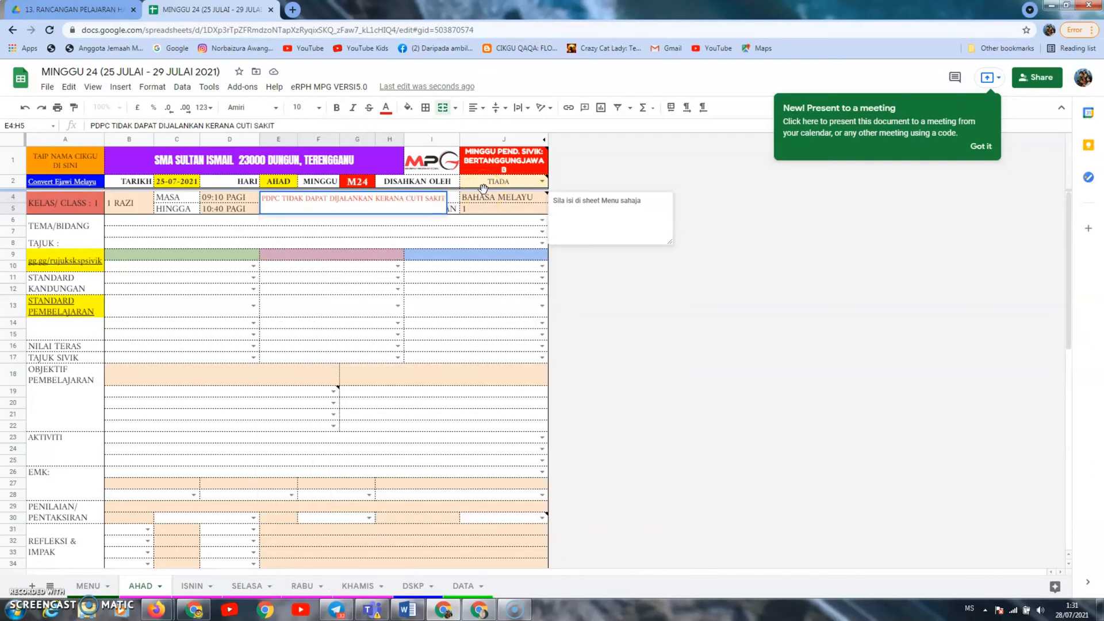
text(UTI SAKIT)
click(299, 221)
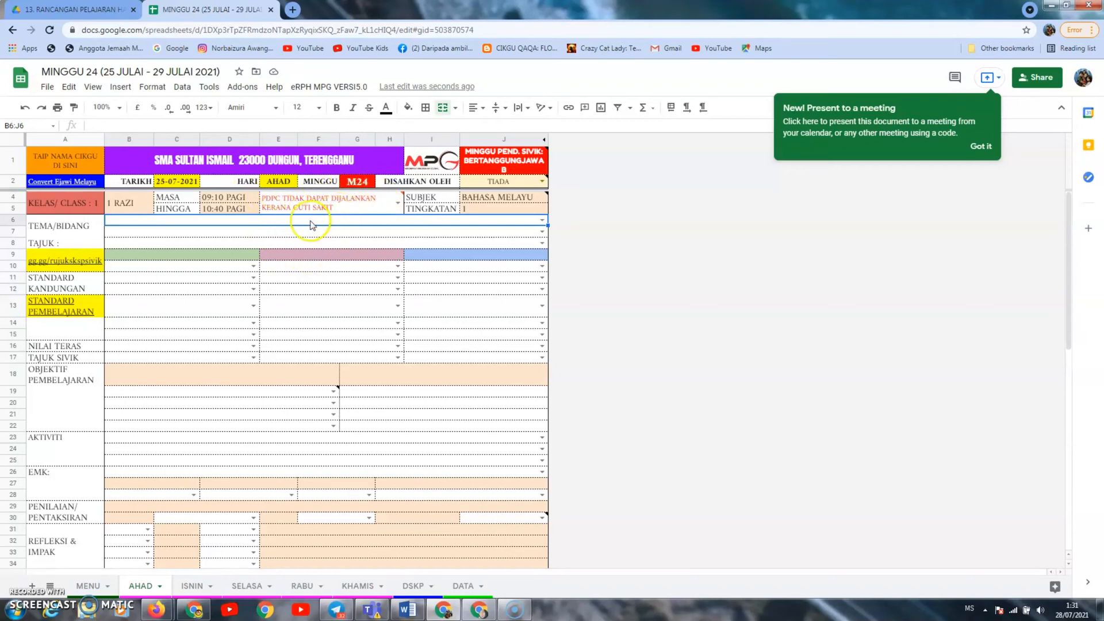
Set the TEMA/BIDANG of class 1 in row 7 to KOMSAS : Puisi Tradisional.
mouse_move(322, 214)
double_click(541, 221)
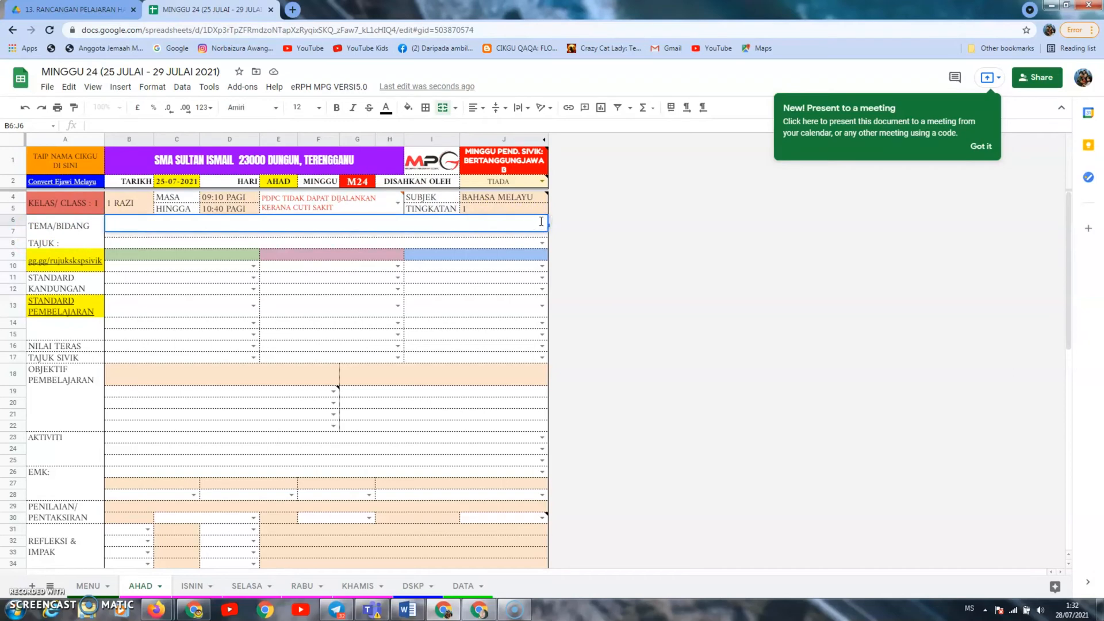
click(506, 241)
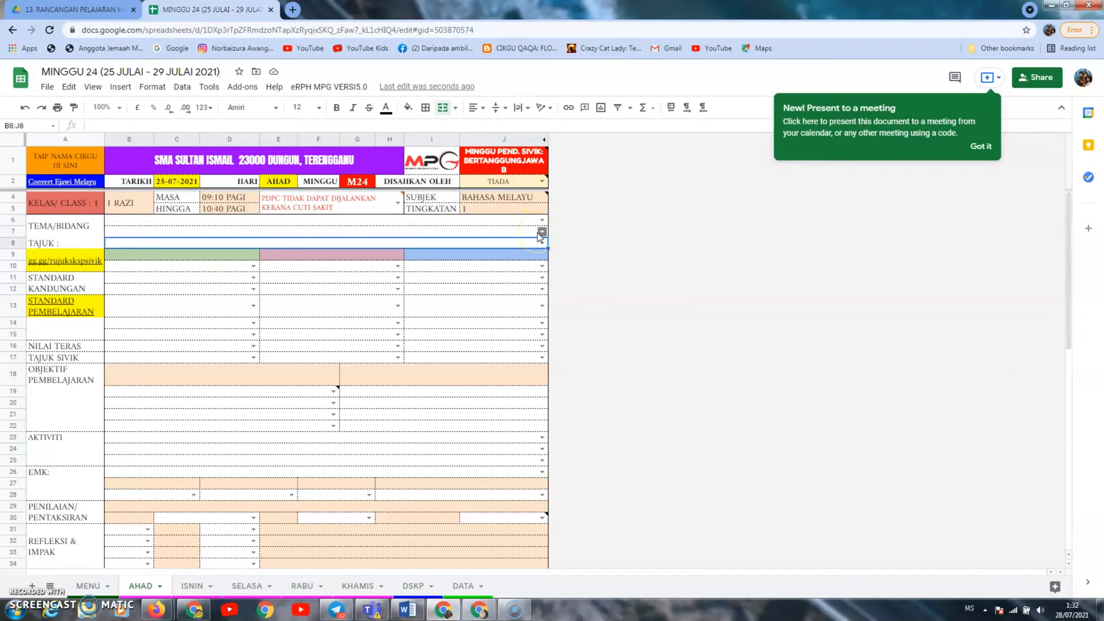
double_click(545, 231)
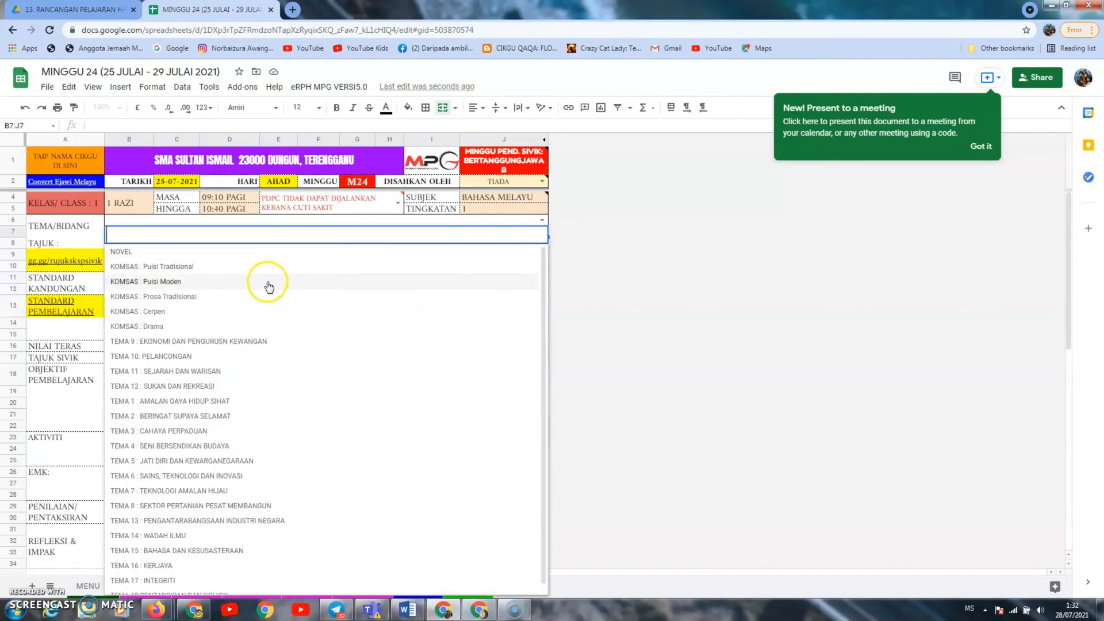
click(177, 267)
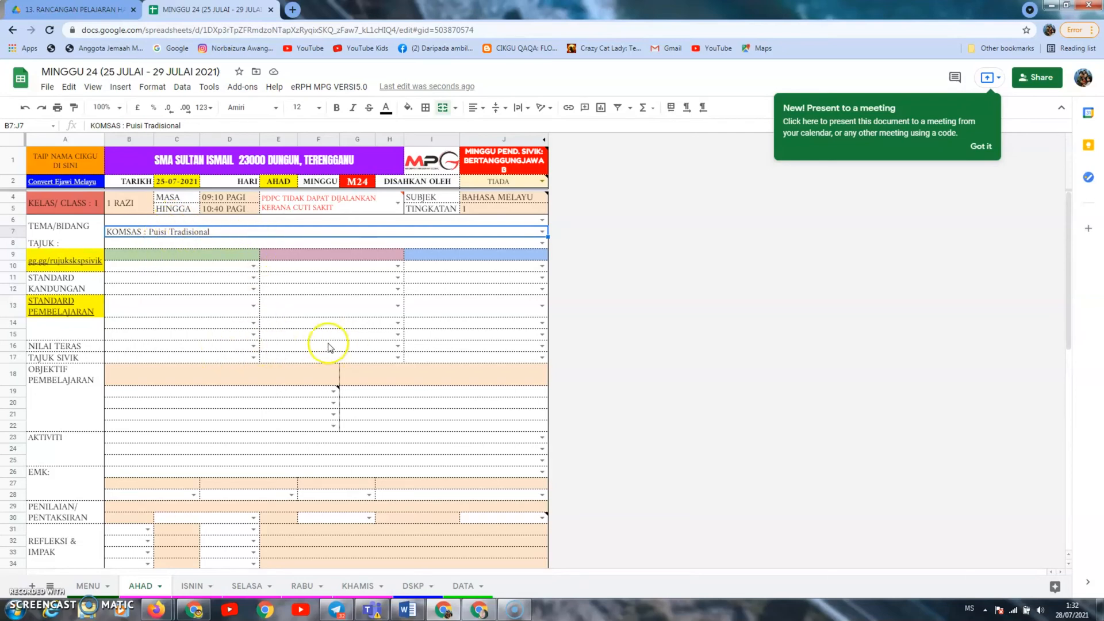
Replace the TEMA/BIDANG entry of class 1 in row 7 with the custom text KOMSAS.
double_click(226, 231)
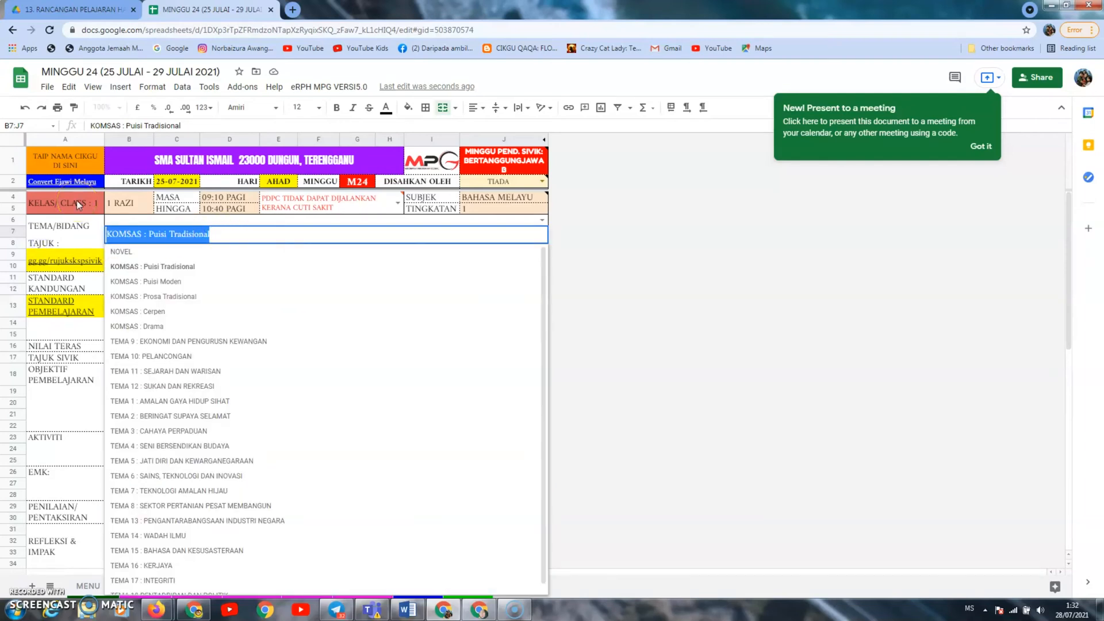
text(KOMA)
key(BackSpace)
text(SAS)
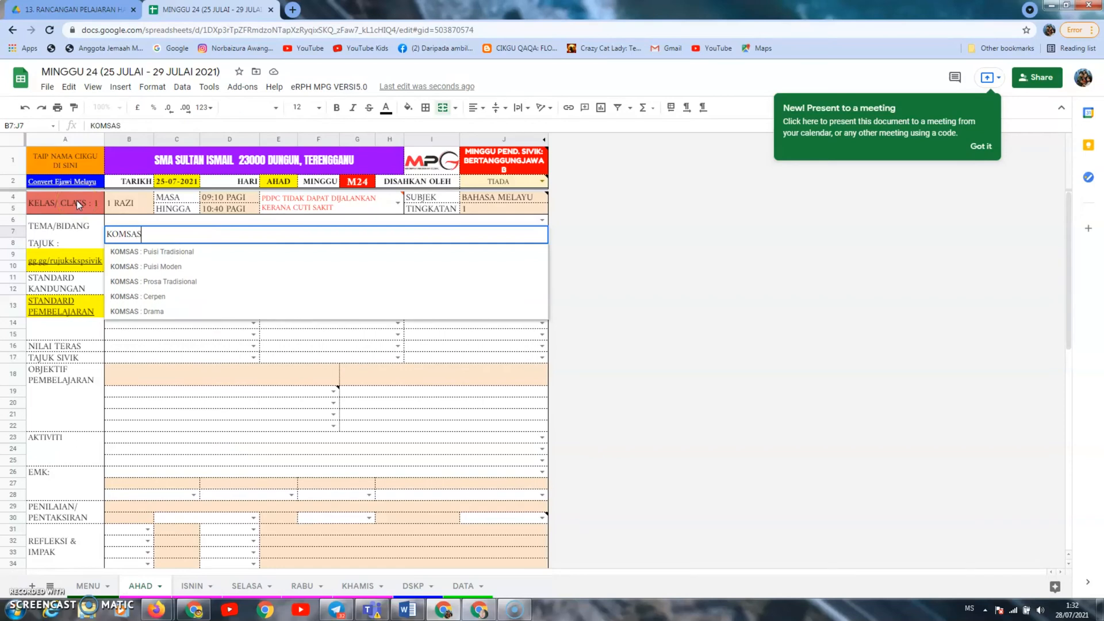
click(167, 334)
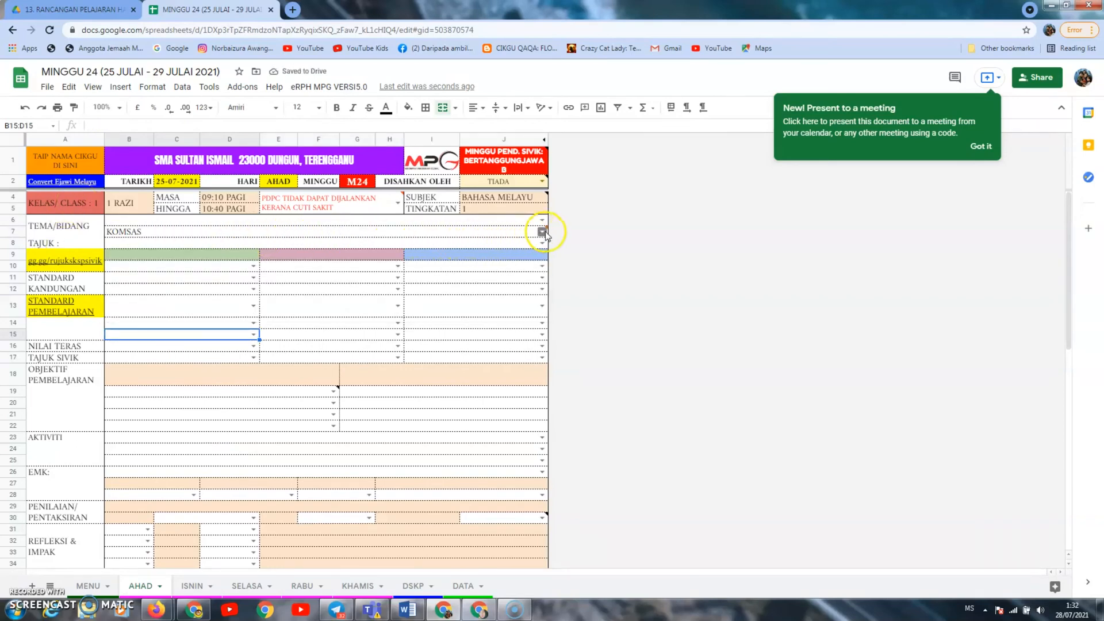
Check the validation note on the KOMSAS entry and the choices offered for TAJUK in row 8.
mouse_move(545, 236)
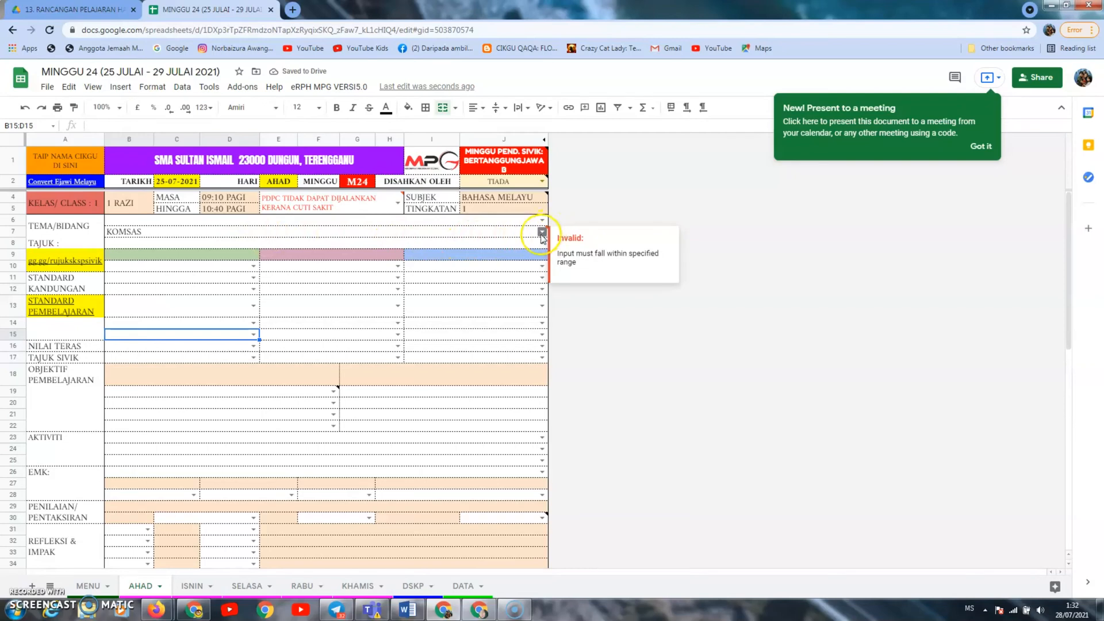
click(542, 243)
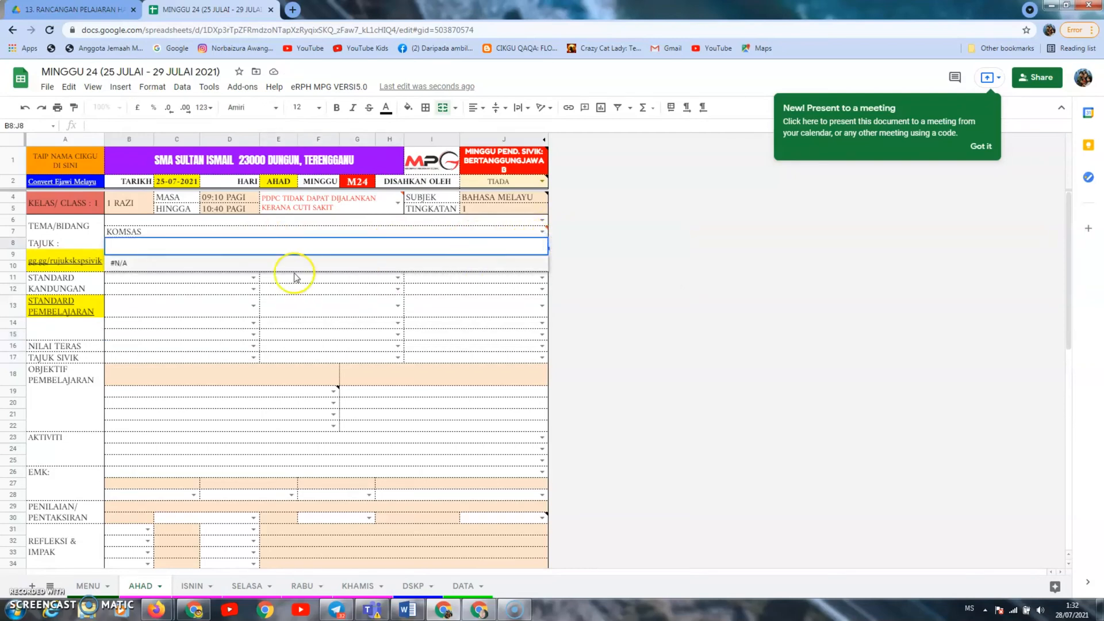
click(148, 266)
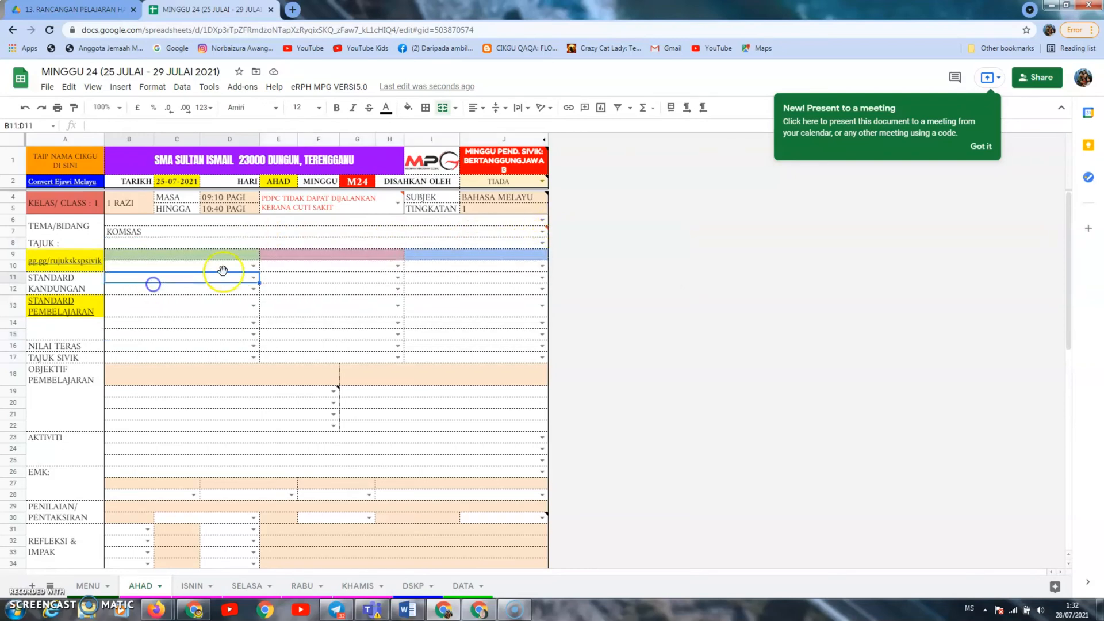
Check the choices offered in the first column for row 10 and for STANDARD KANDUNGAN in row 11.
click(253, 267)
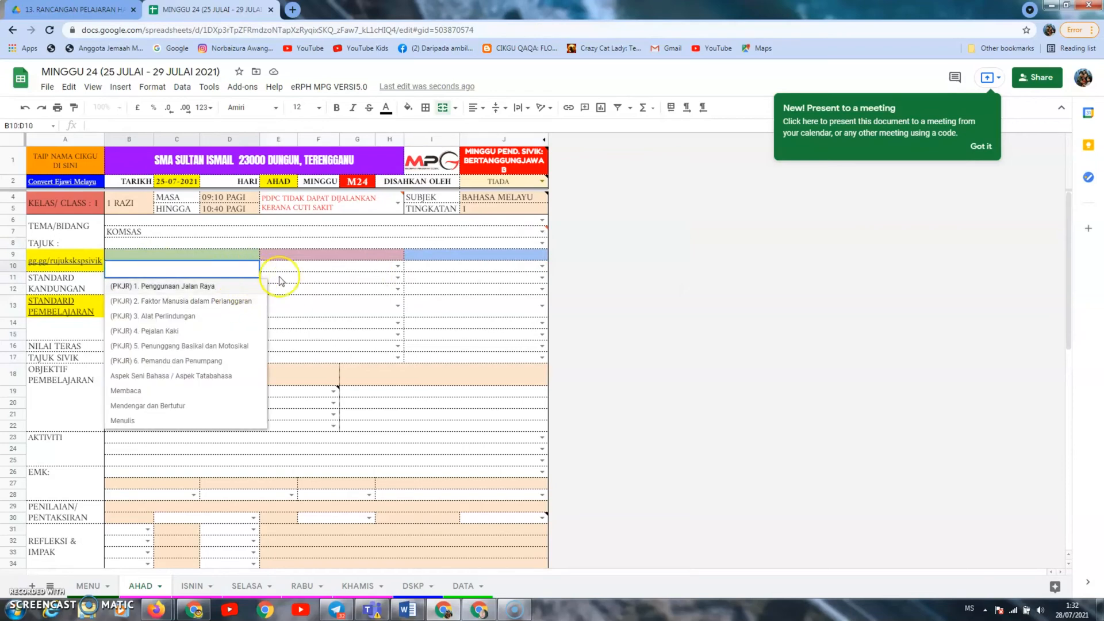
click(301, 277)
click(252, 279)
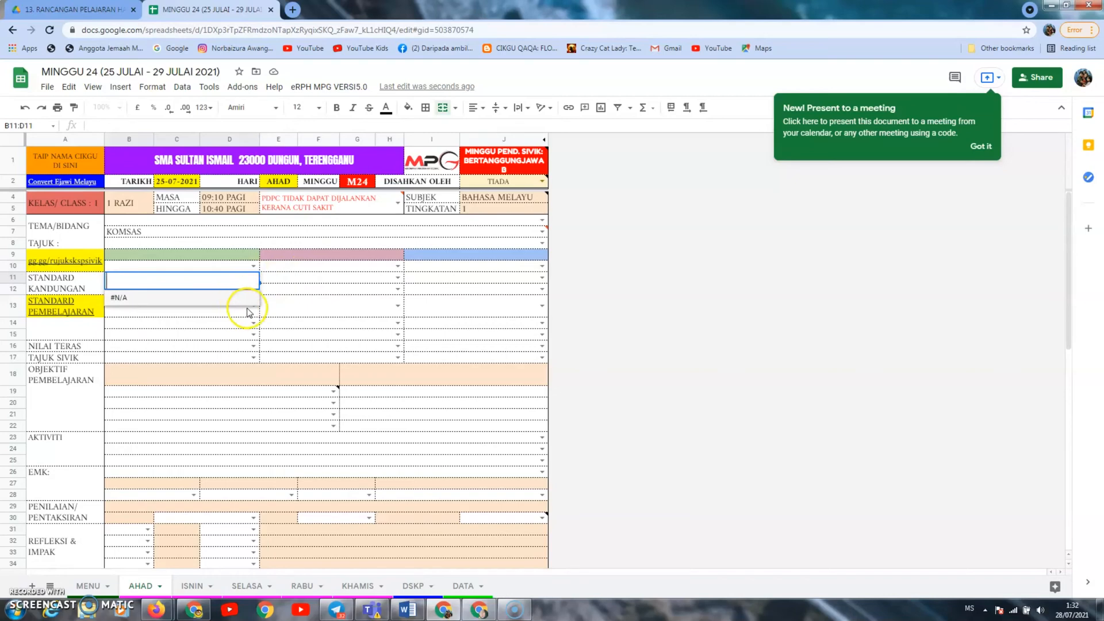
Set class 1's TEMA/BIDANG in row 7 to KOMSAS : Puisi Tradisional and its TAJUK in row 8 to Pantun Dua kerat.
double_click(148, 233)
drag(153, 232, 20, 253)
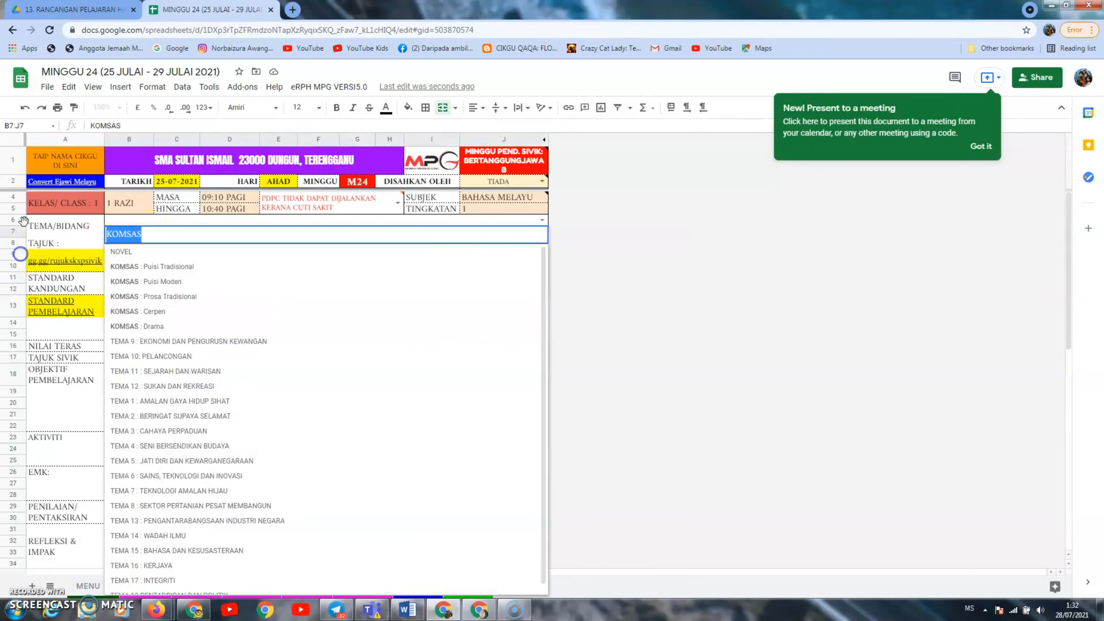
key(BackSpace)
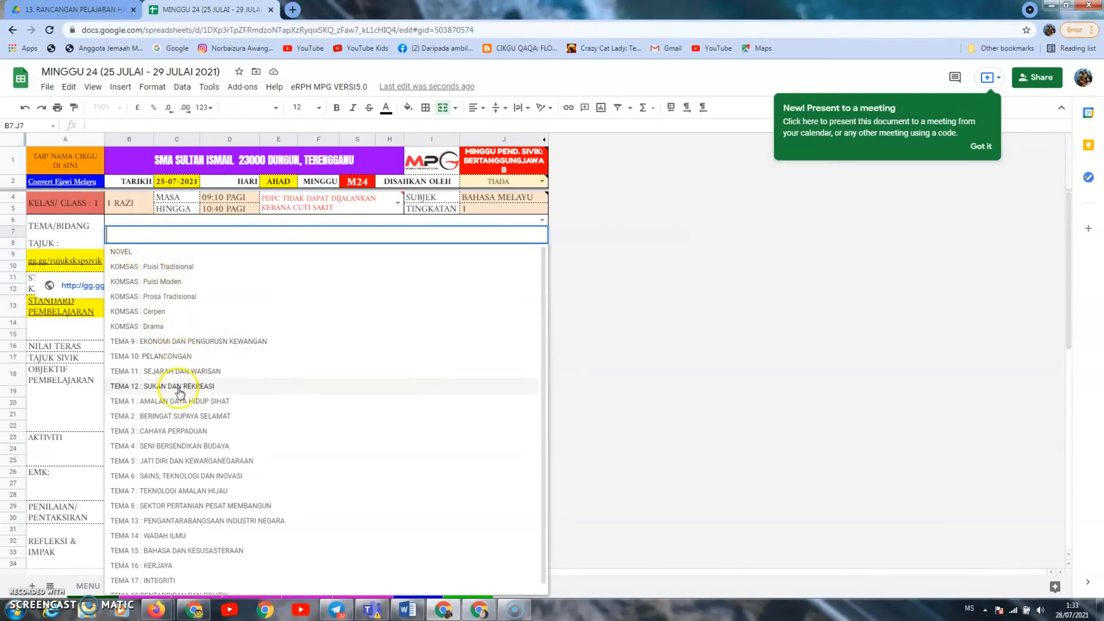
click(173, 273)
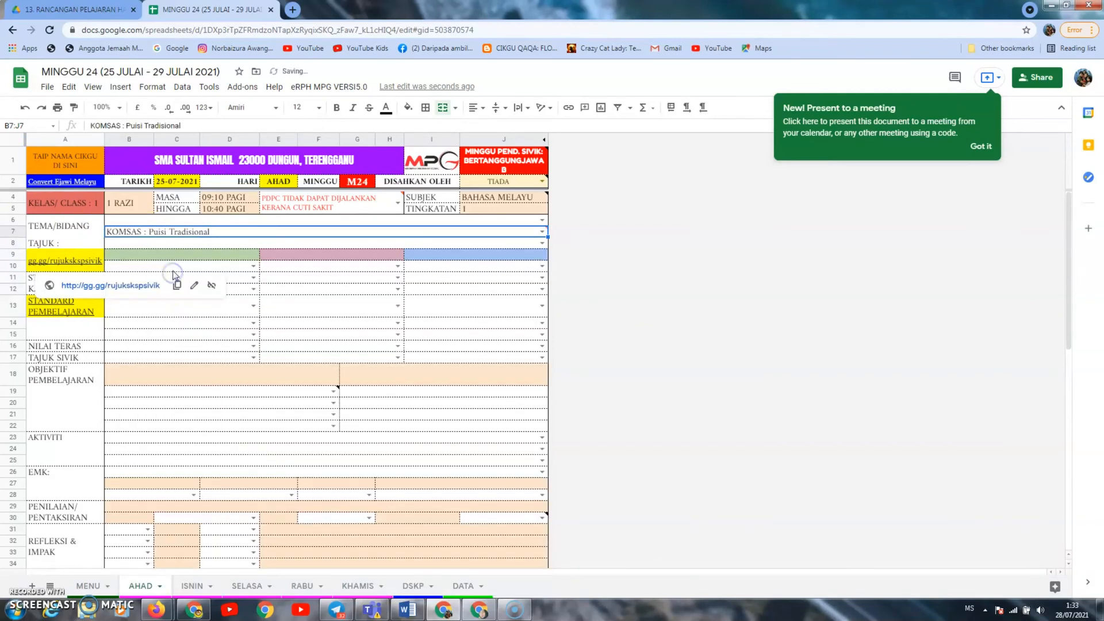
click(542, 244)
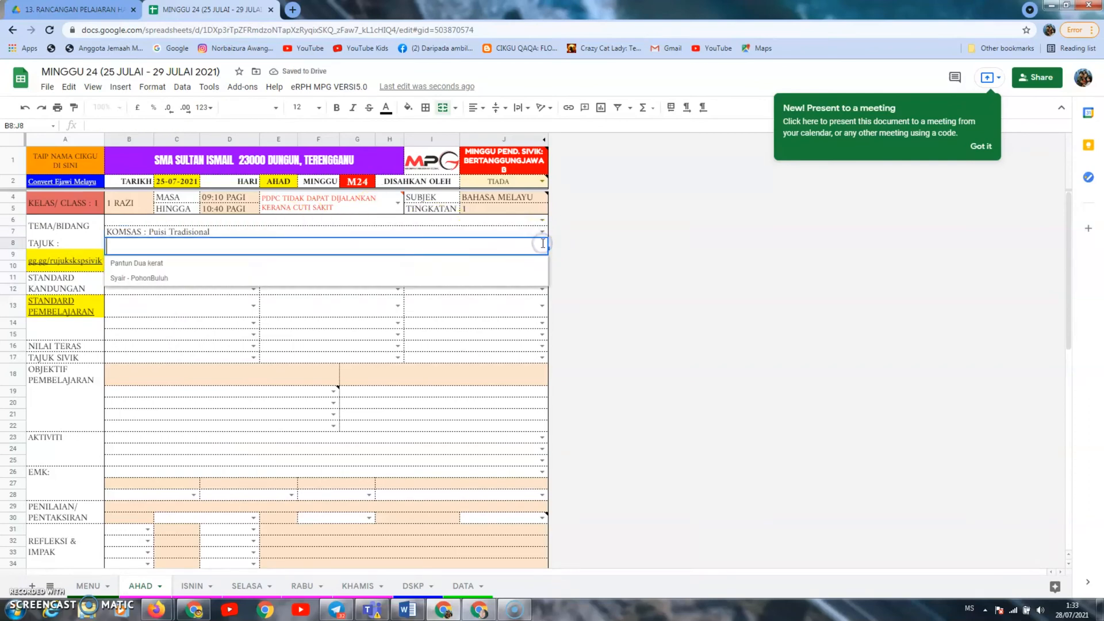
click(172, 267)
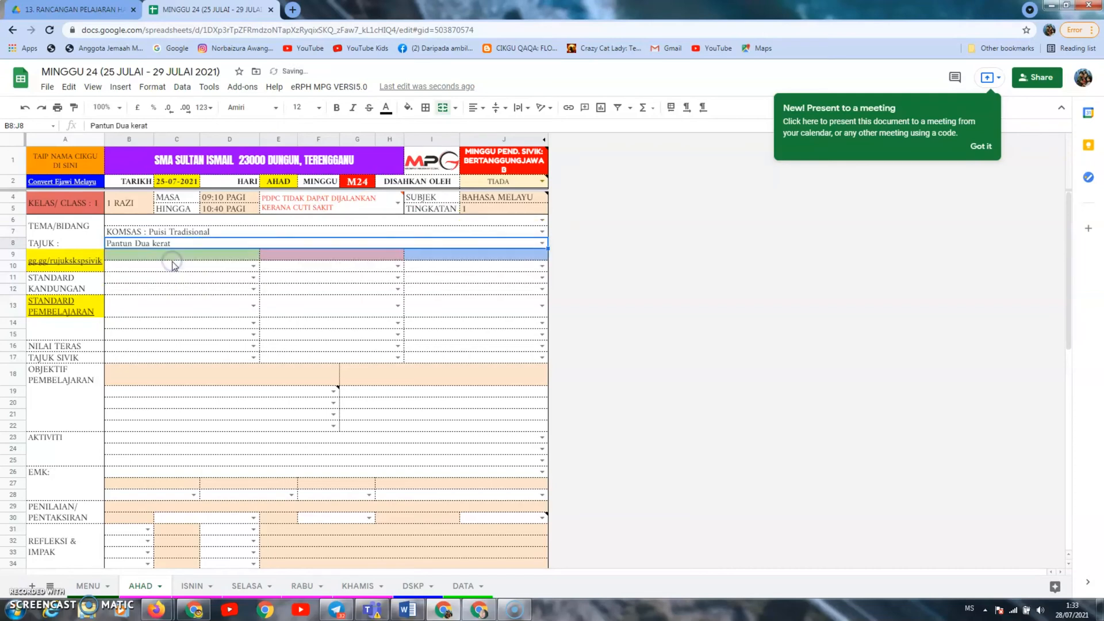
Examine which STANDARD KANDUNGAN choices row 11 of the first column offers while row 10 above it is empty.
click(253, 267)
click(342, 289)
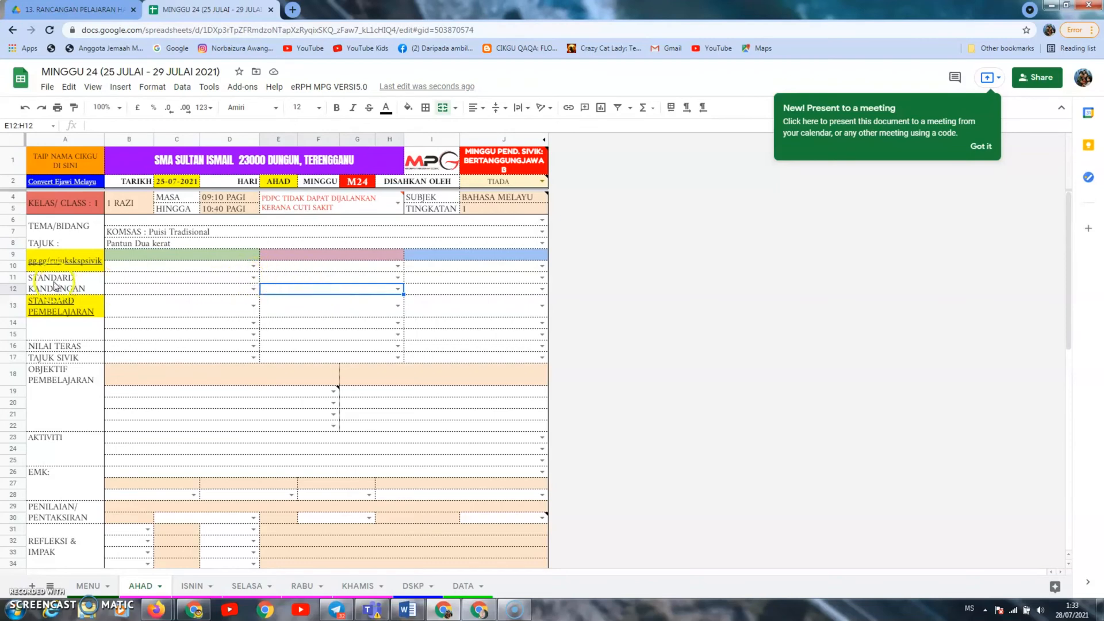
click(253, 278)
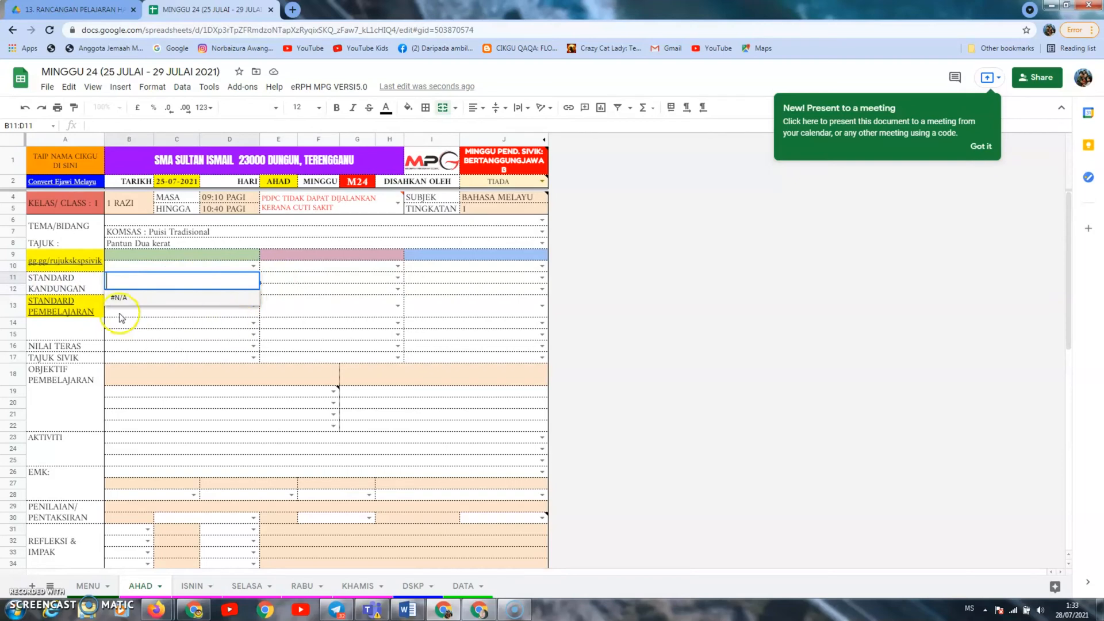
click(138, 323)
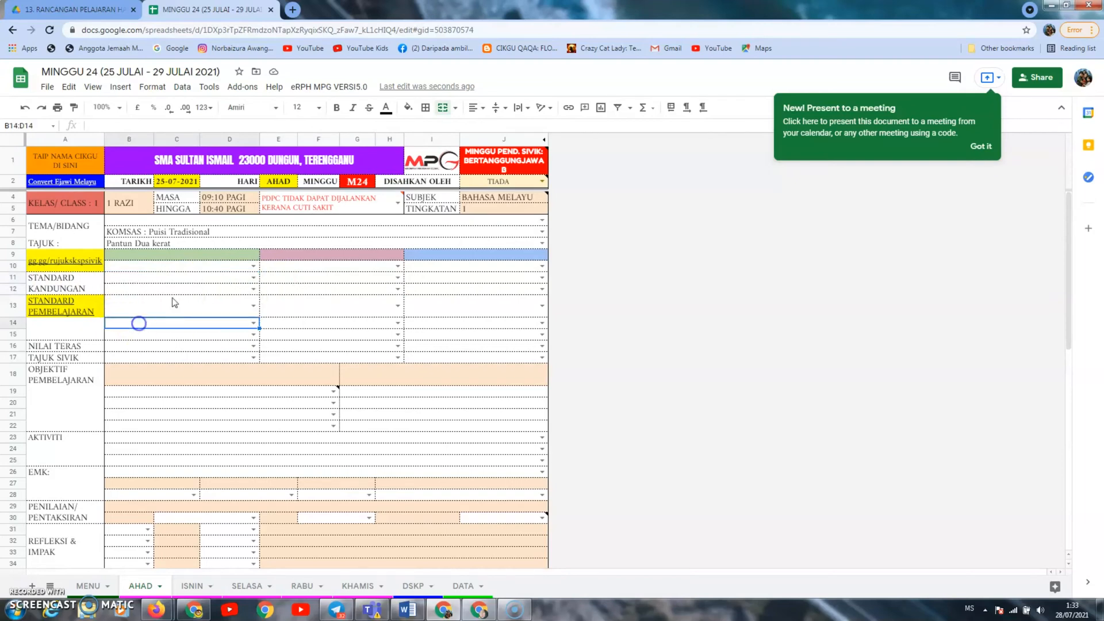
click(254, 279)
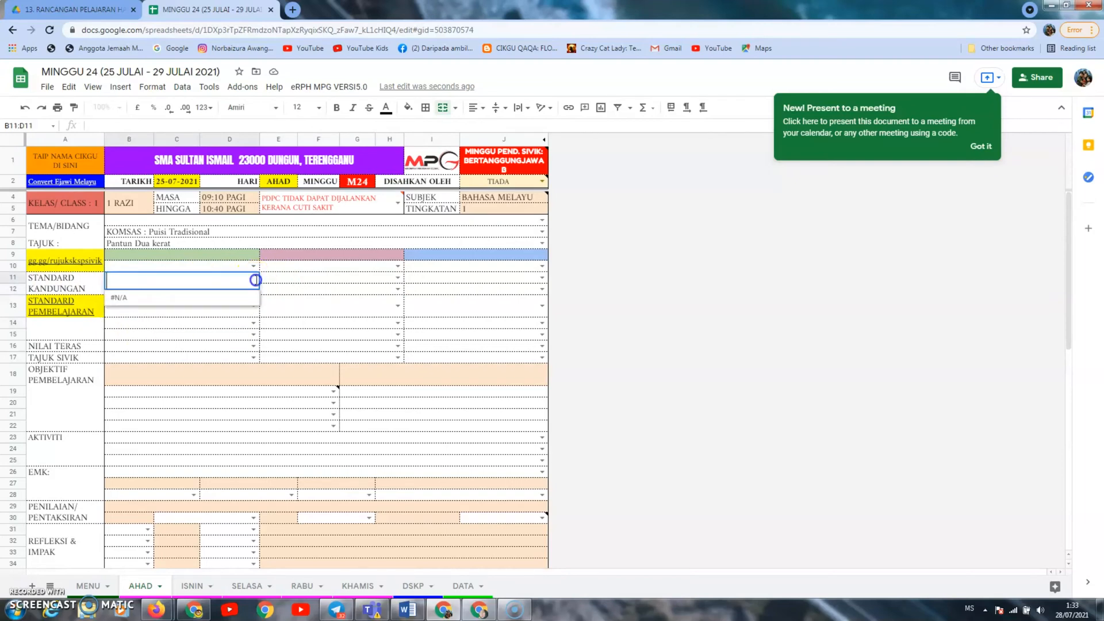
click(222, 316)
click(253, 280)
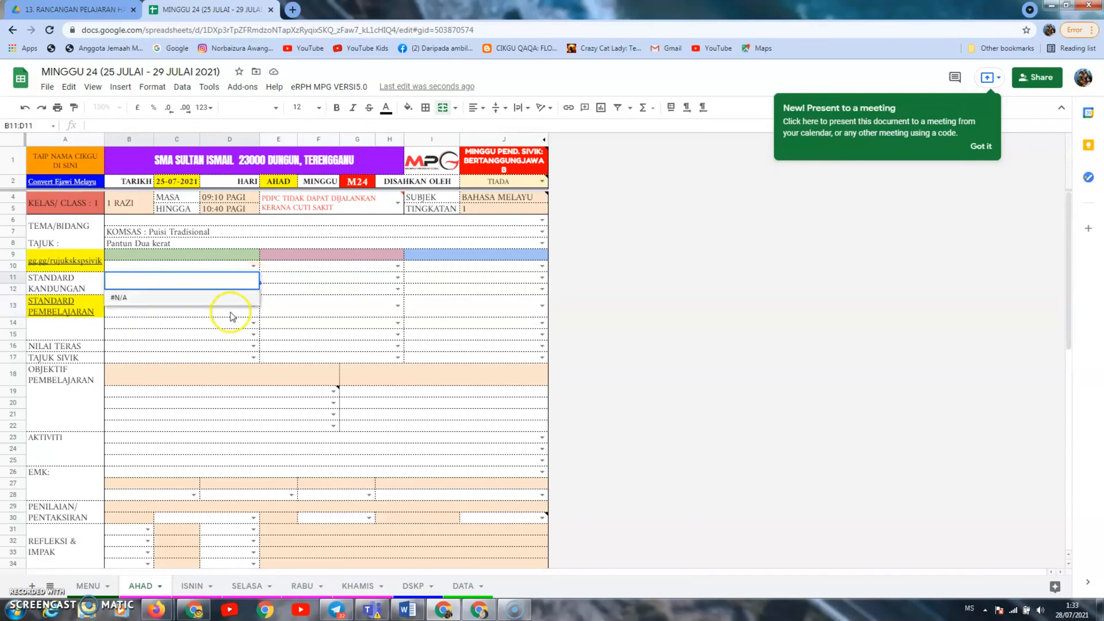
click(198, 312)
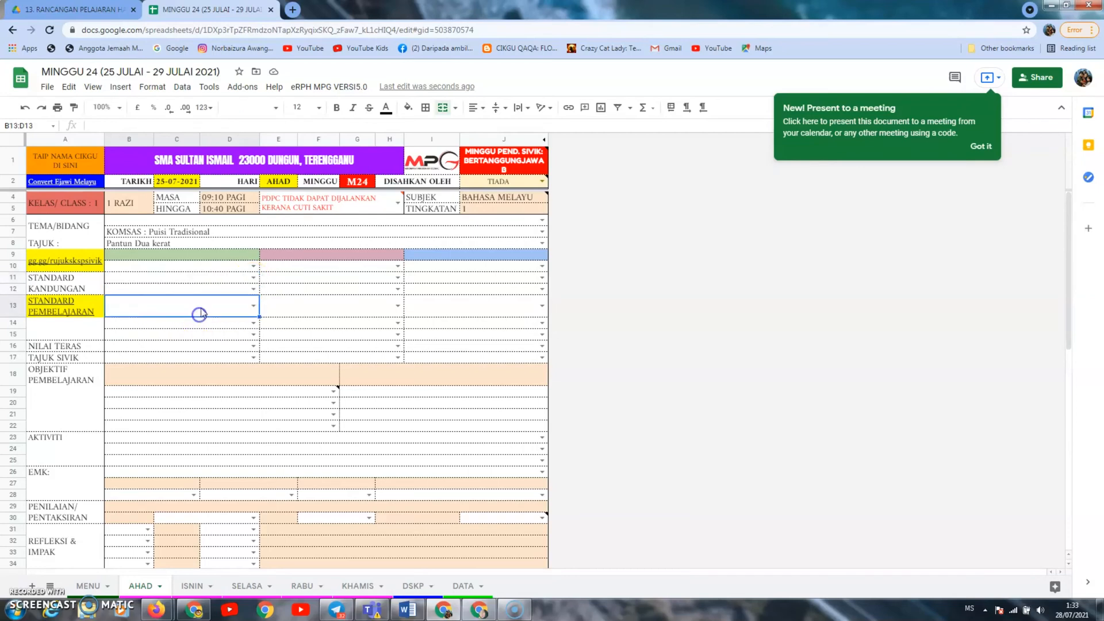
Try (PKJR) 1. Penggunaan Jalan Raya in row 10 of the first column, and replace it with Membaca.
click(254, 266)
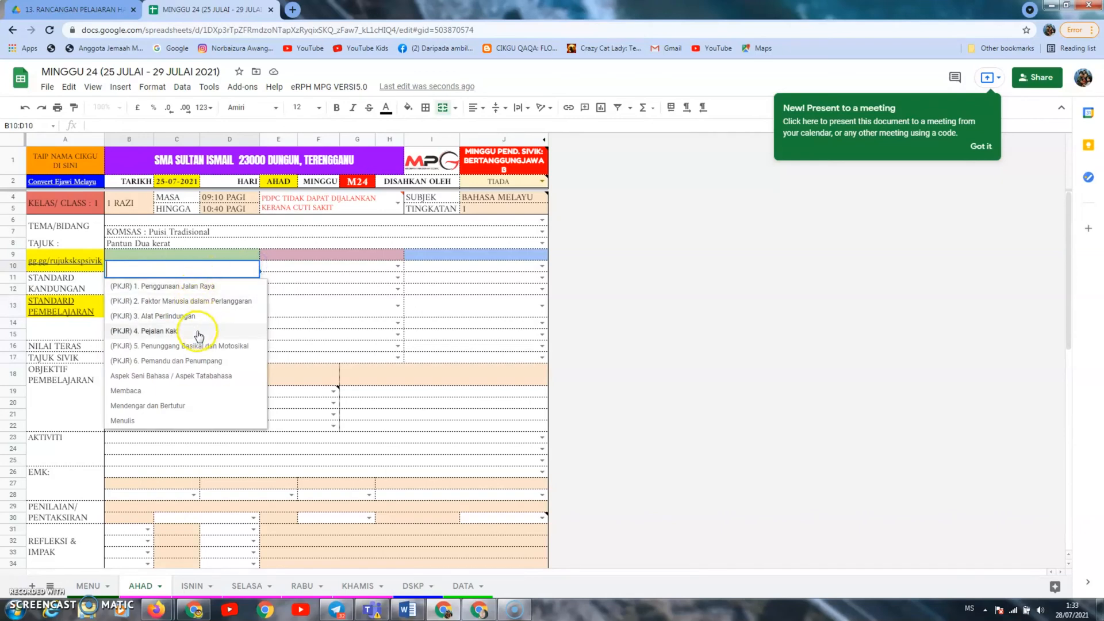
click(185, 287)
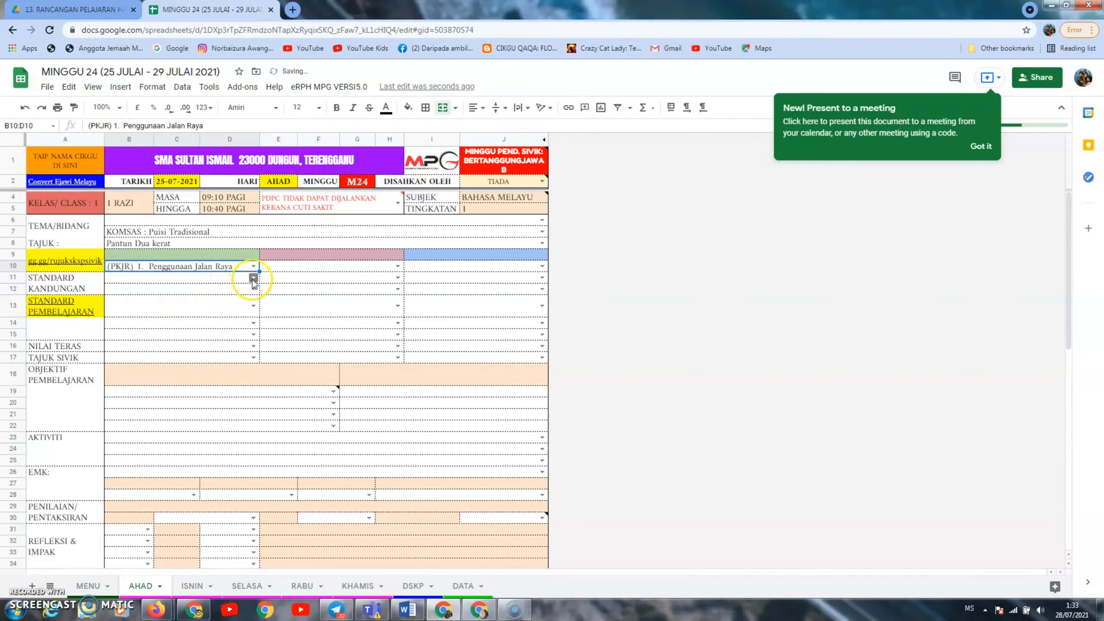
click(253, 269)
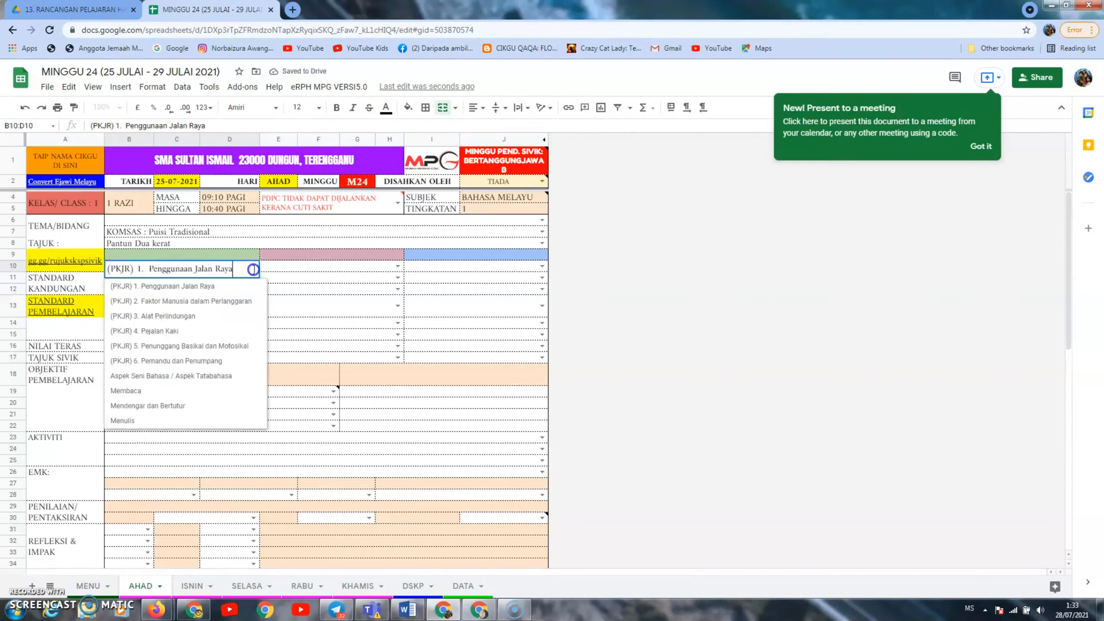
click(206, 392)
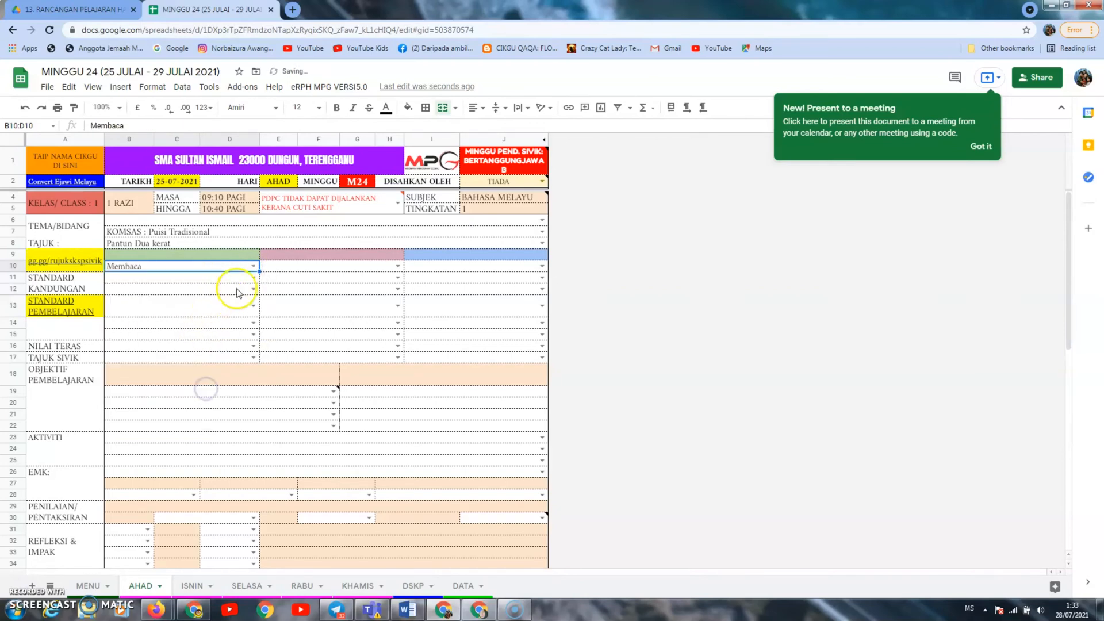
Fill the first column's STANDARD KANDUNGAN with the 2.1 Membaca secara mekanis standard in row 11 and the 2.2 Membaca untuk memahami standard in row 12.
click(253, 278)
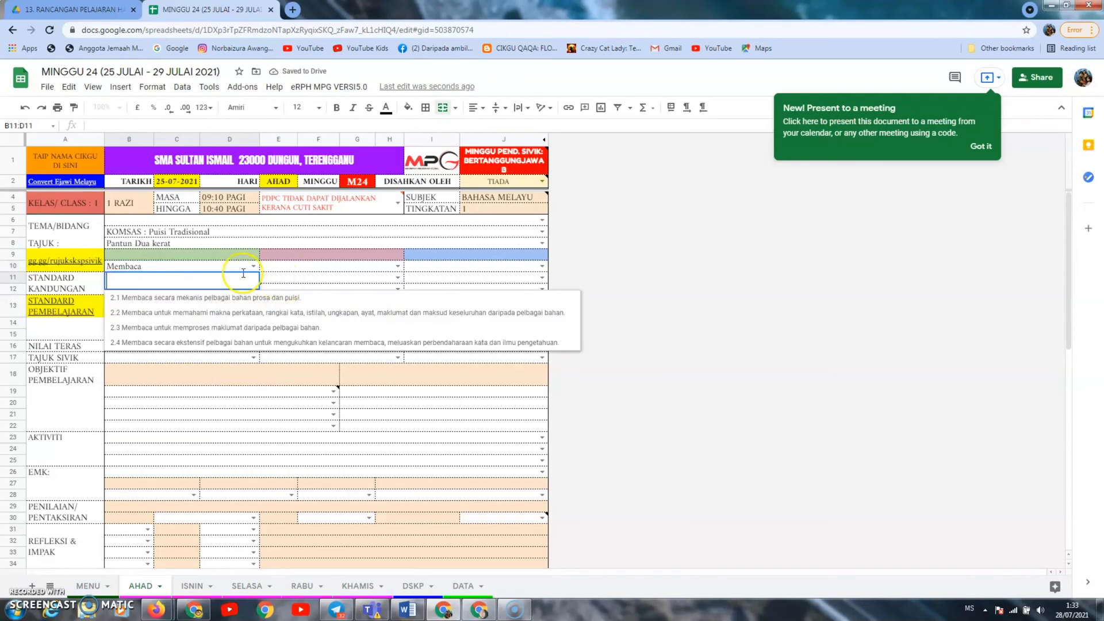
click(279, 268)
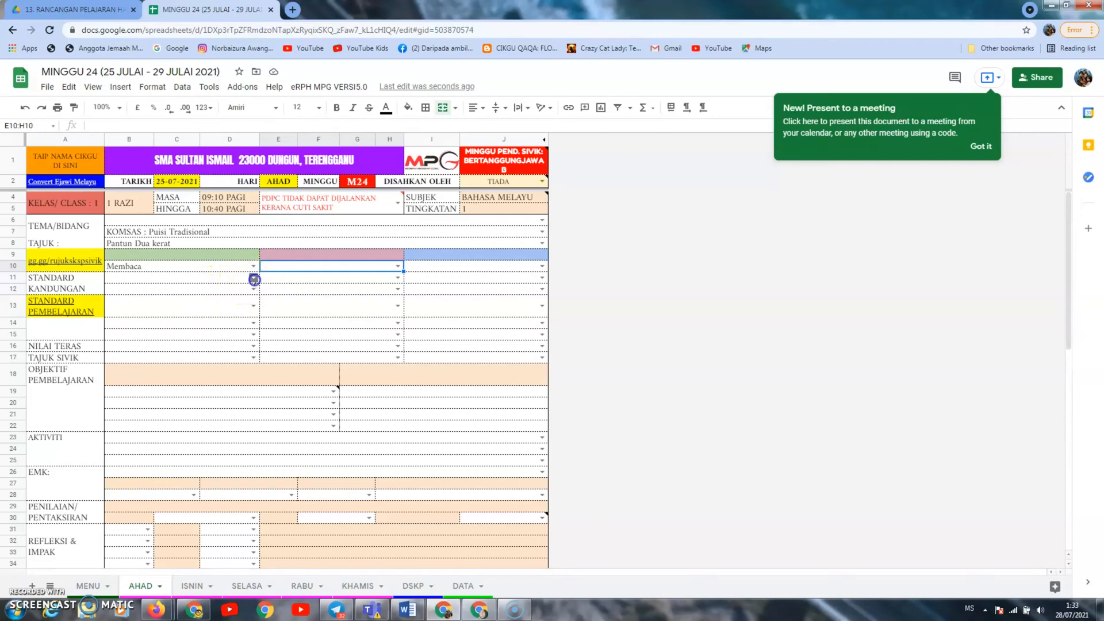
click(254, 280)
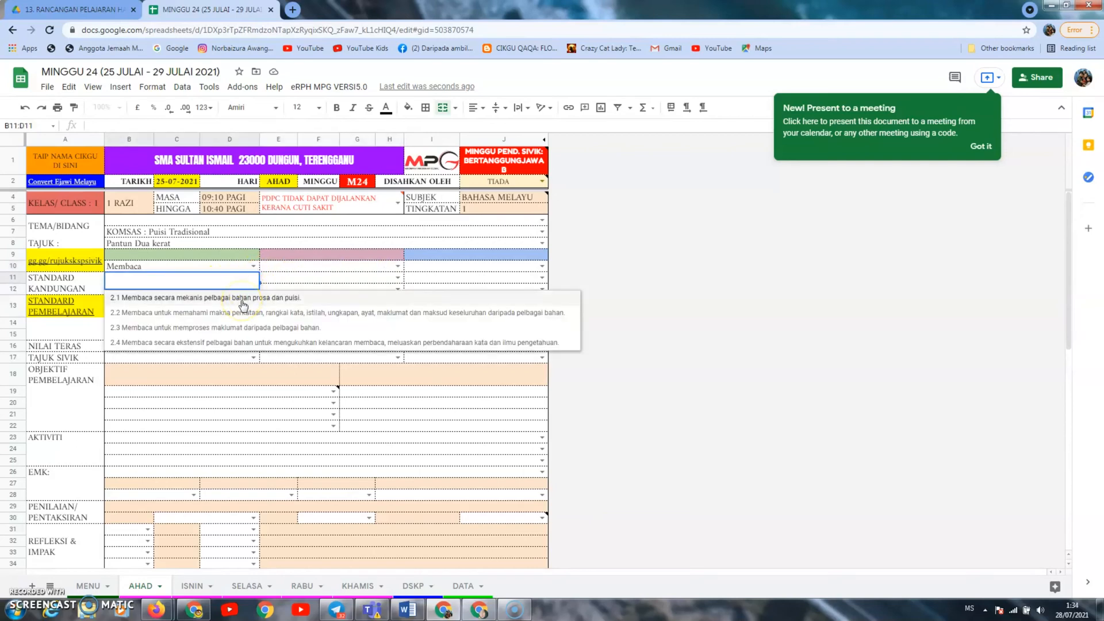
click(241, 299)
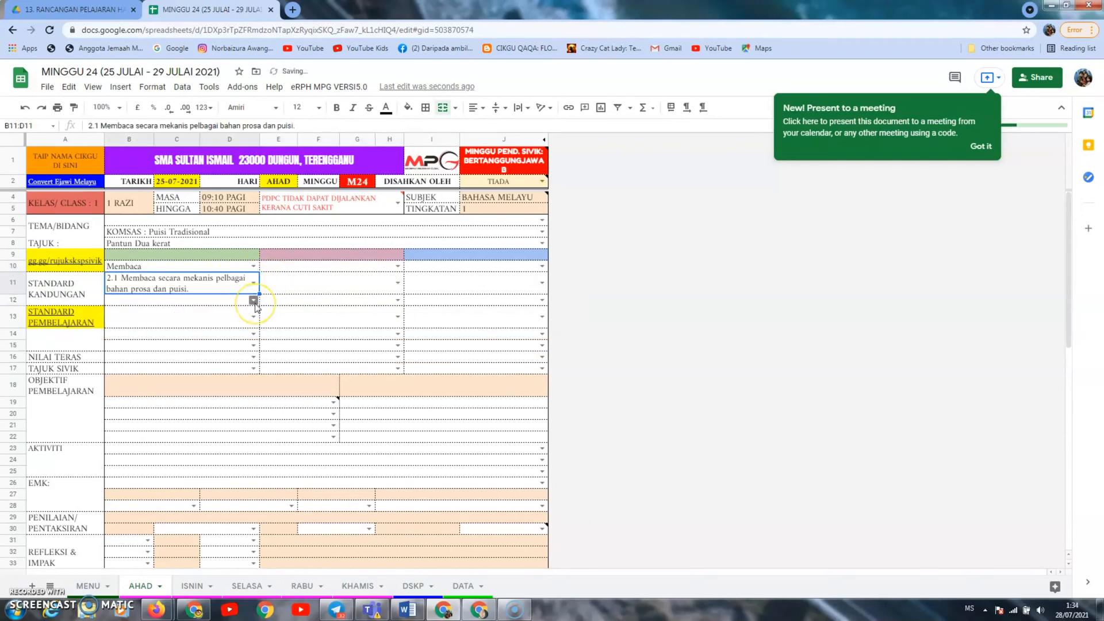
click(253, 301)
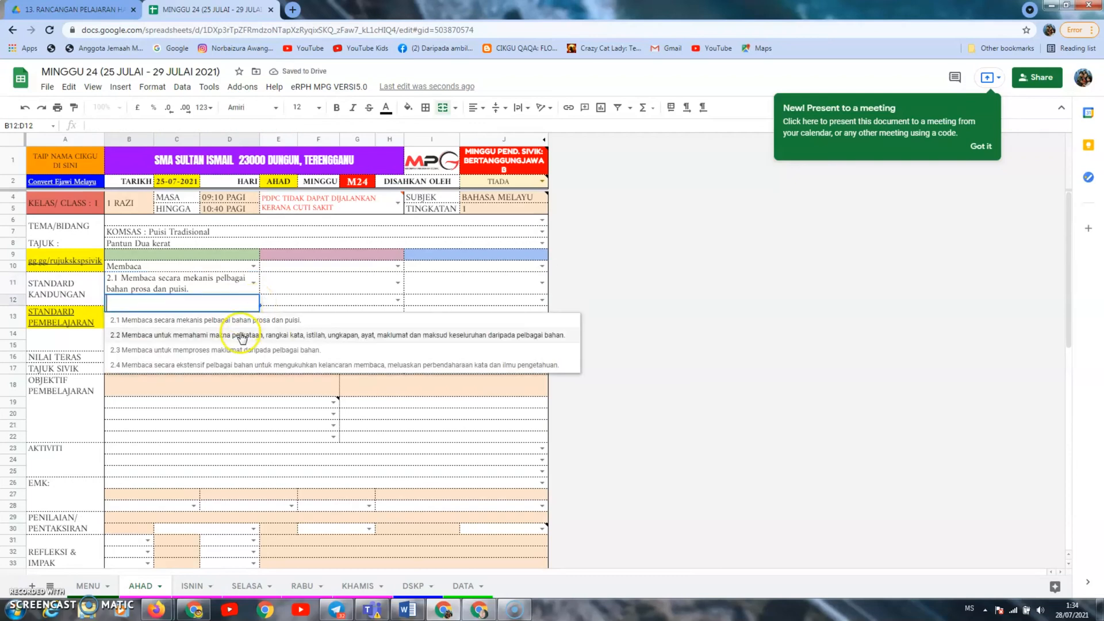
click(241, 336)
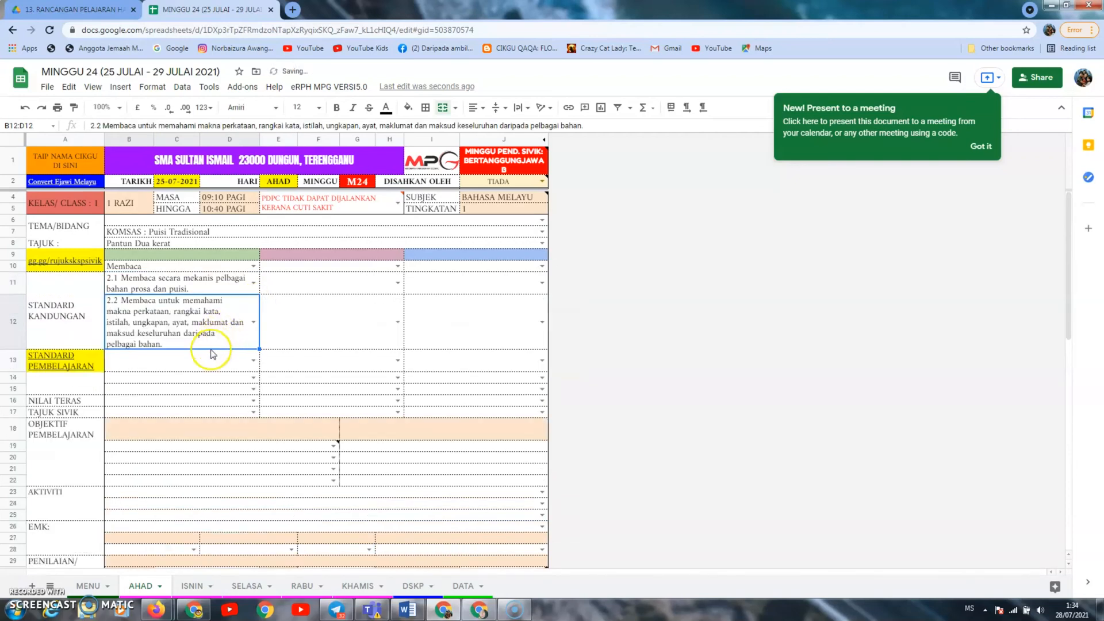
Set the first column's STANDARD PEMBELAJARAN in row 13 to standard 2.2.1 on understanding word meanings using a glosari and kamus.
click(253, 361)
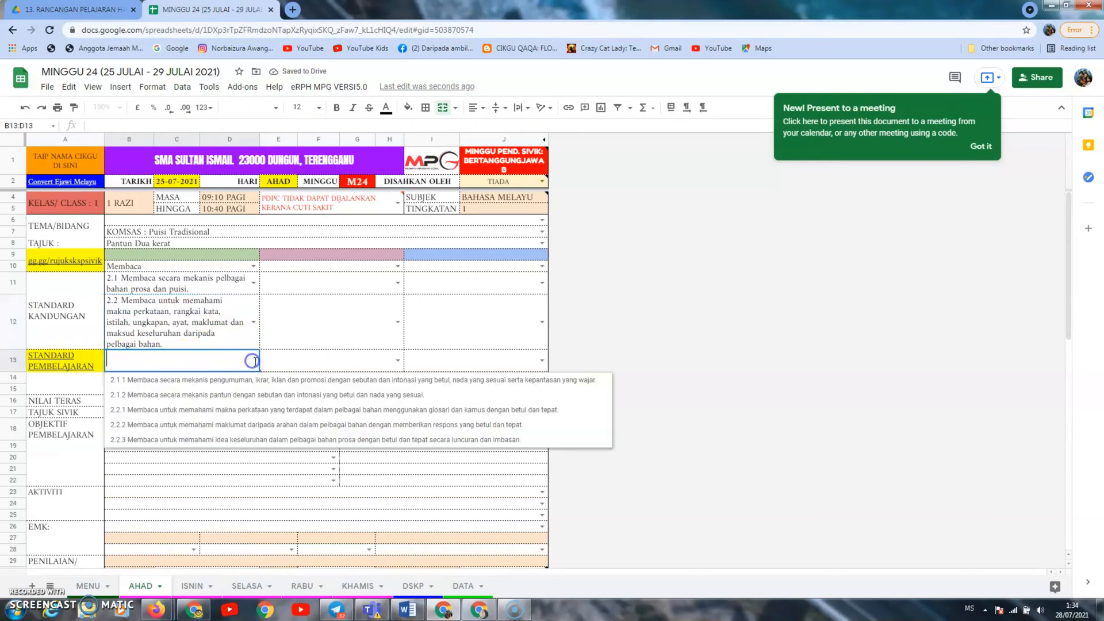
click(238, 410)
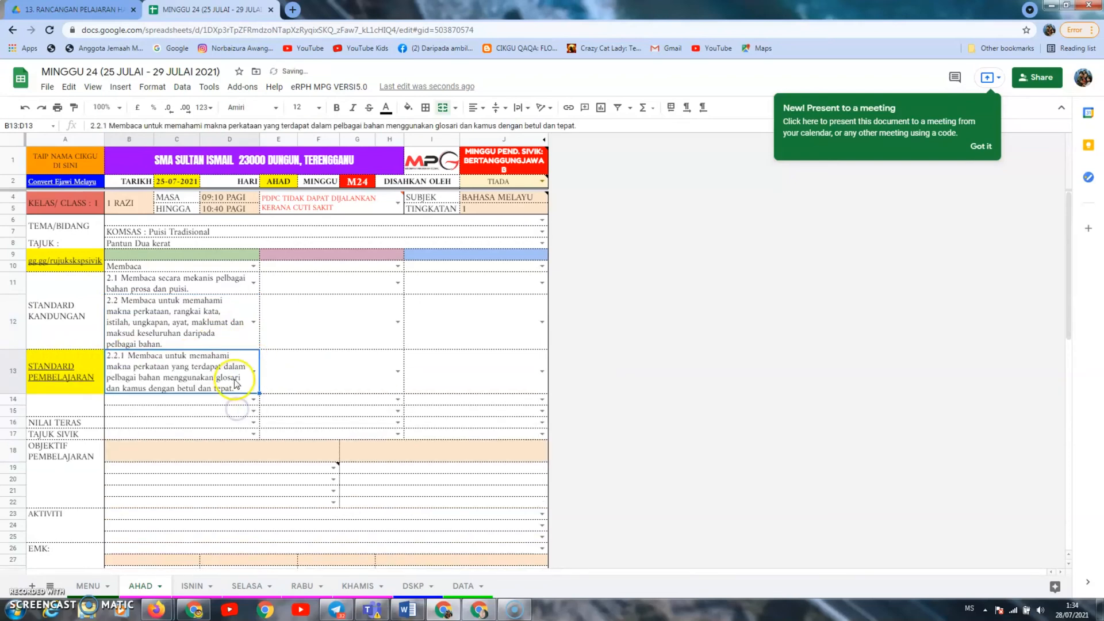
click(257, 401)
click(347, 372)
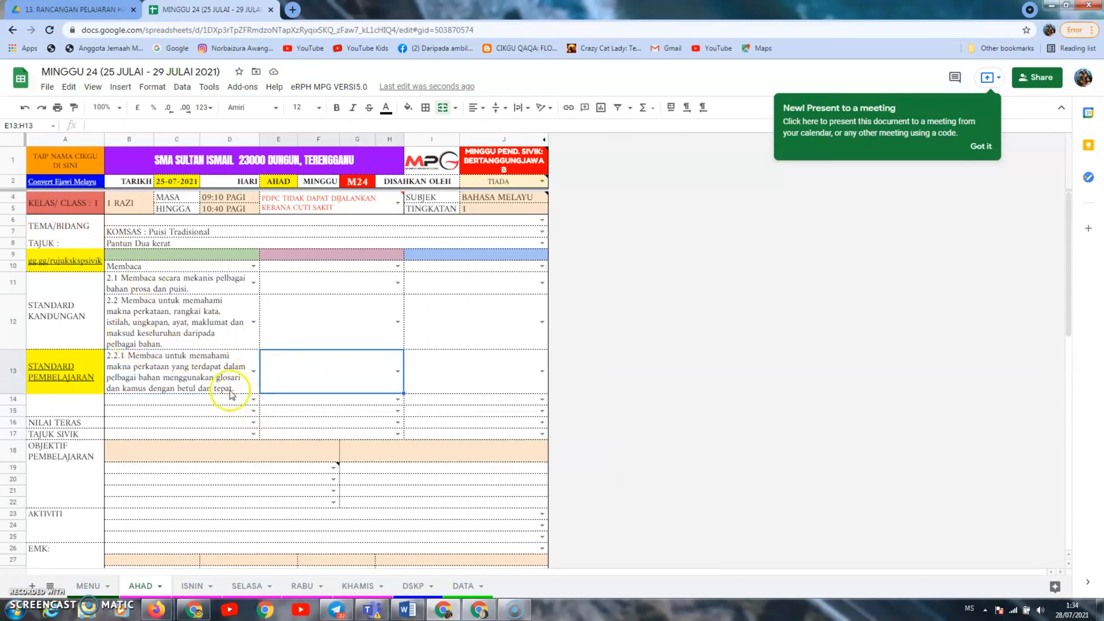
Set the first column's NILAI TERAS in row 16 to BERTANGGUNG-JAWAB and review the other values offered there.
scroll(262, 415, down, 1)
click(254, 399)
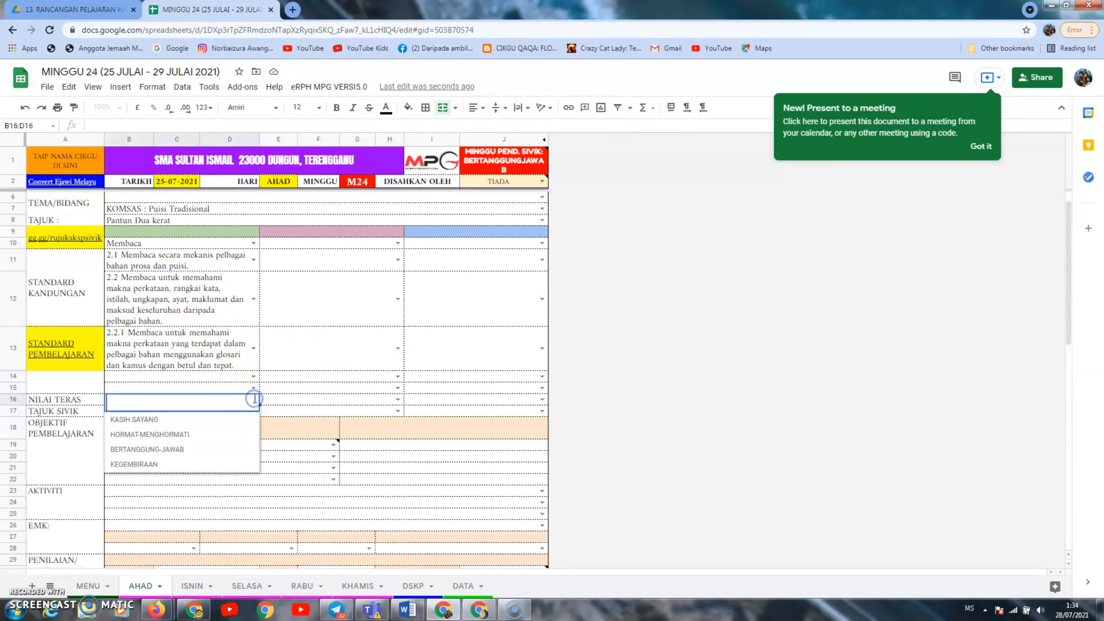
click(208, 450)
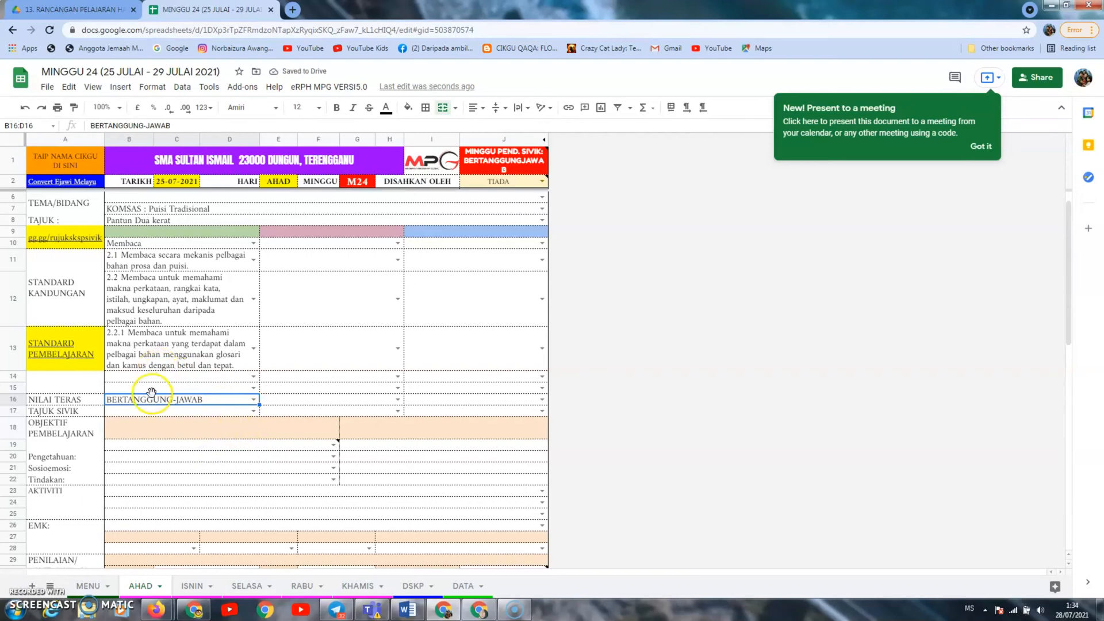
scroll(112, 310, up, 1)
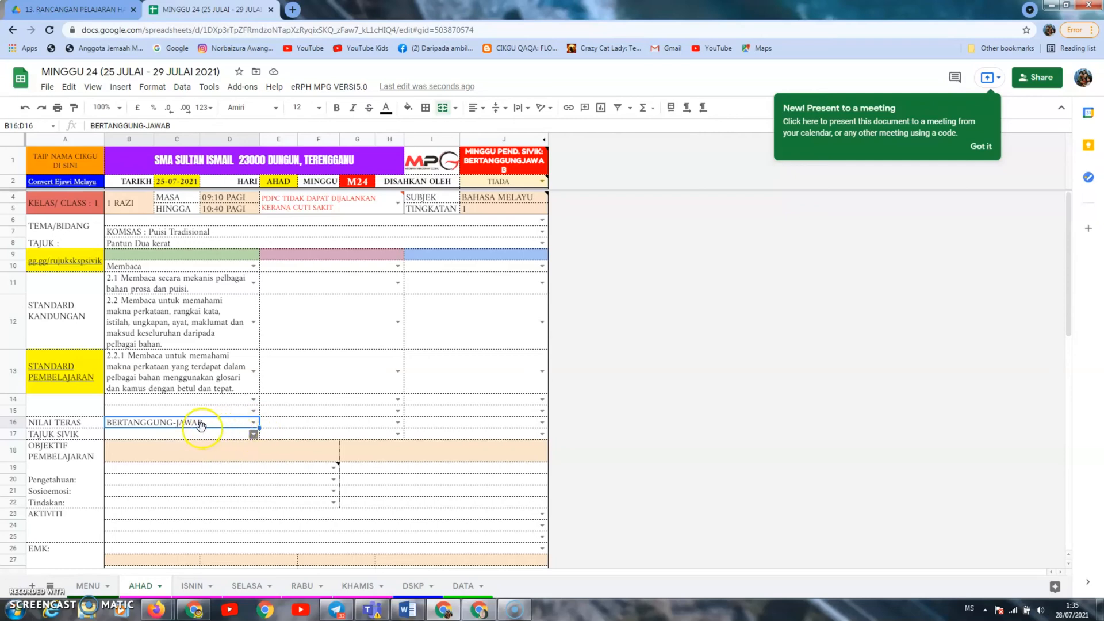
click(253, 423)
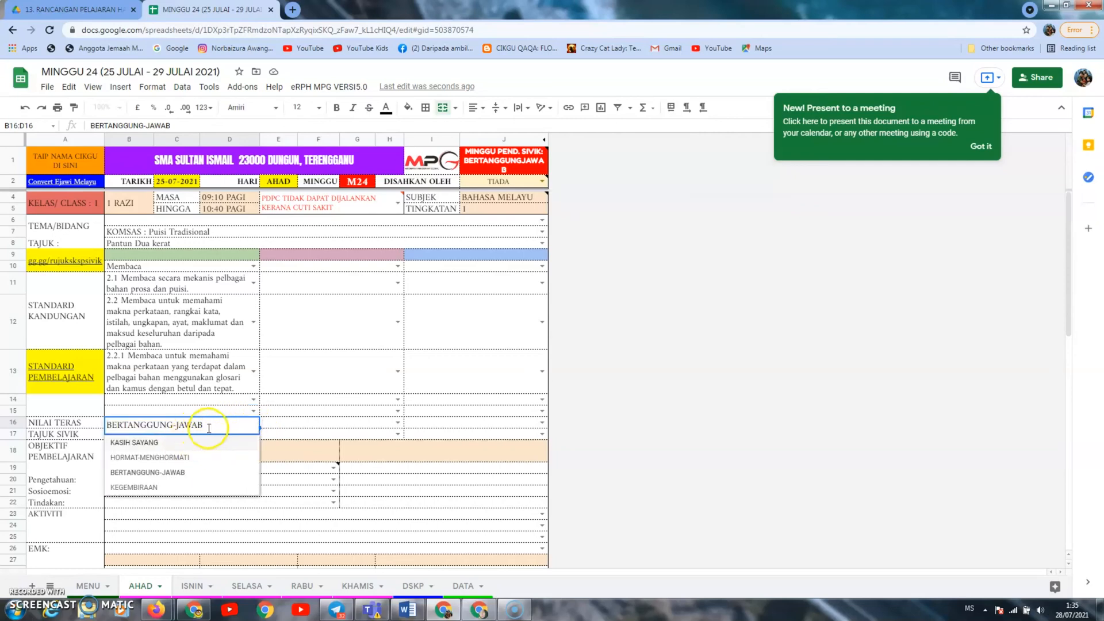
click(284, 426)
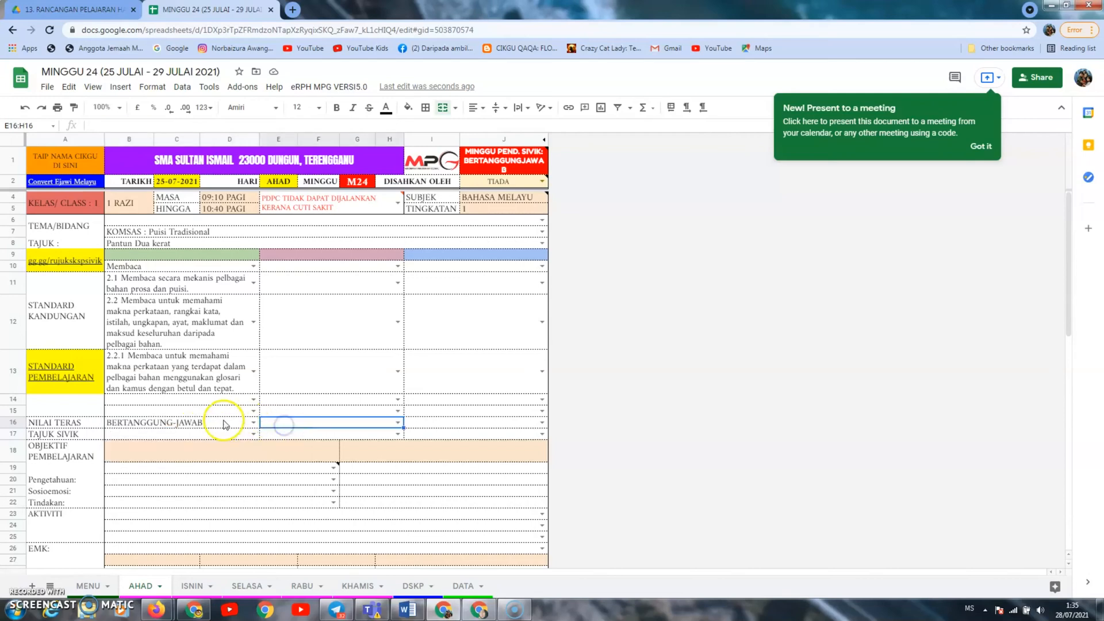
Browse the TAJUK SIVIK choices in row 17 without picking one, and select the OBJEKTIF PEMBELAJARAN cell in row 19.
scroll(215, 423, down, 1)
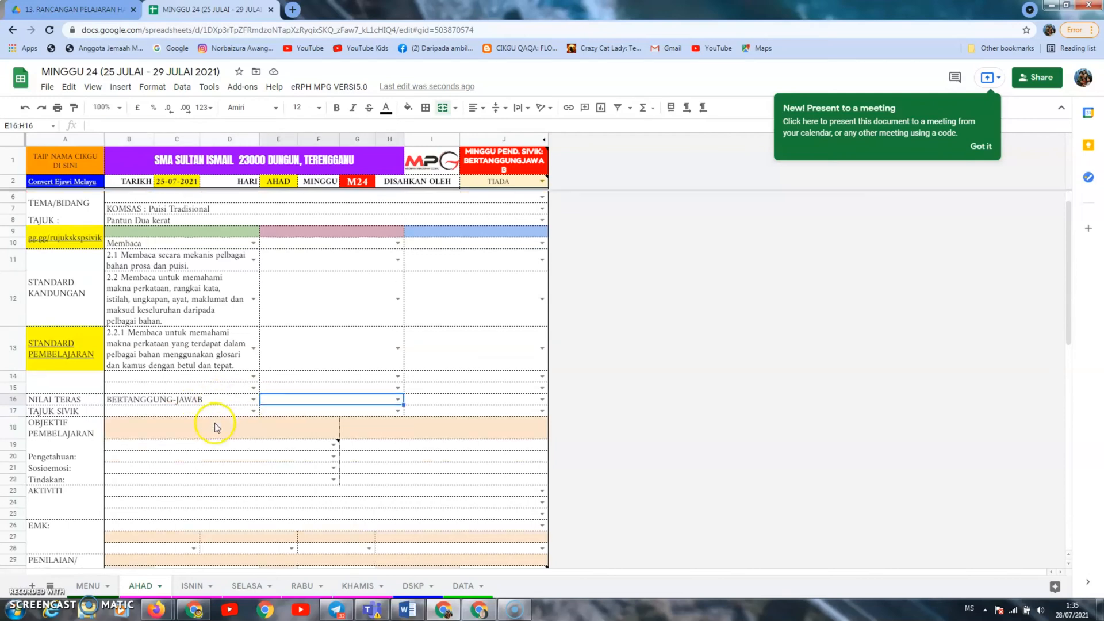
click(253, 411)
scroll(230, 454, down, 1)
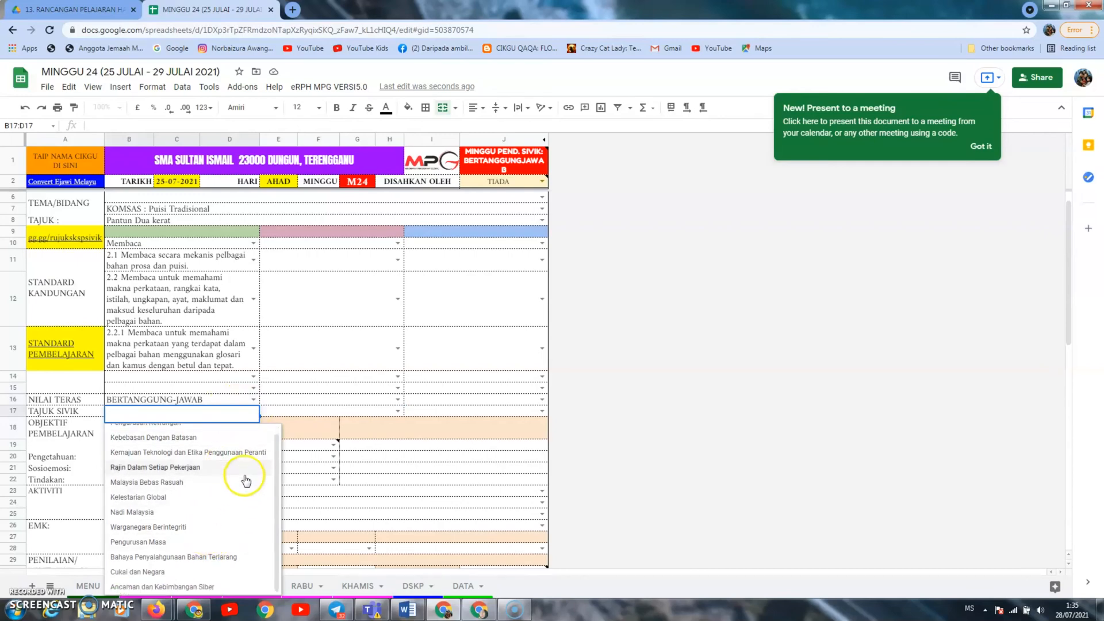
click(303, 451)
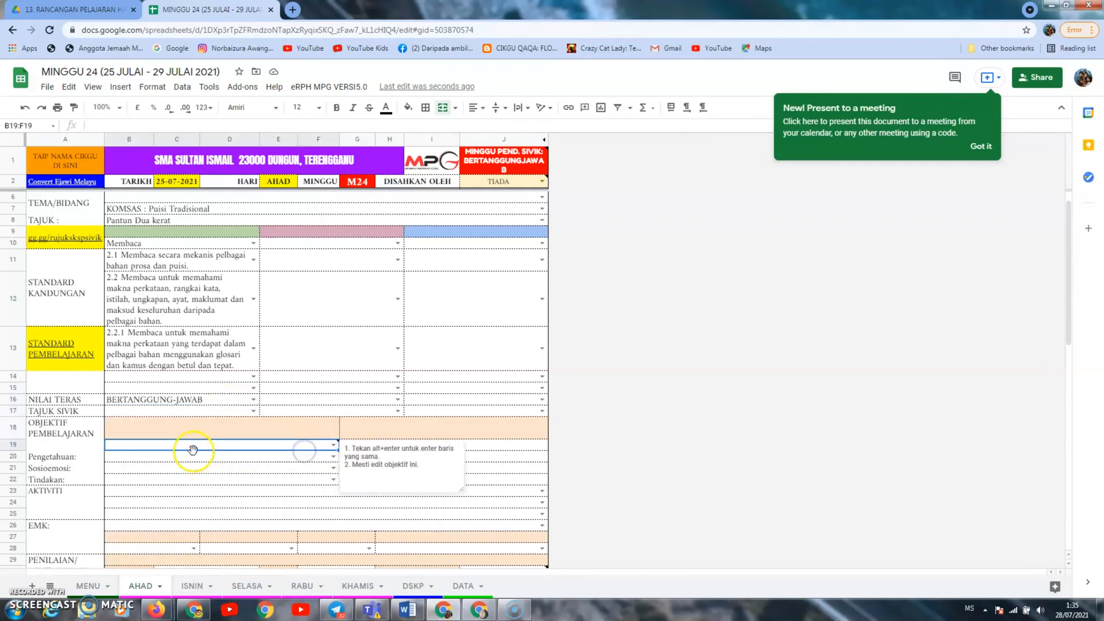
scroll(193, 450, down, 1)
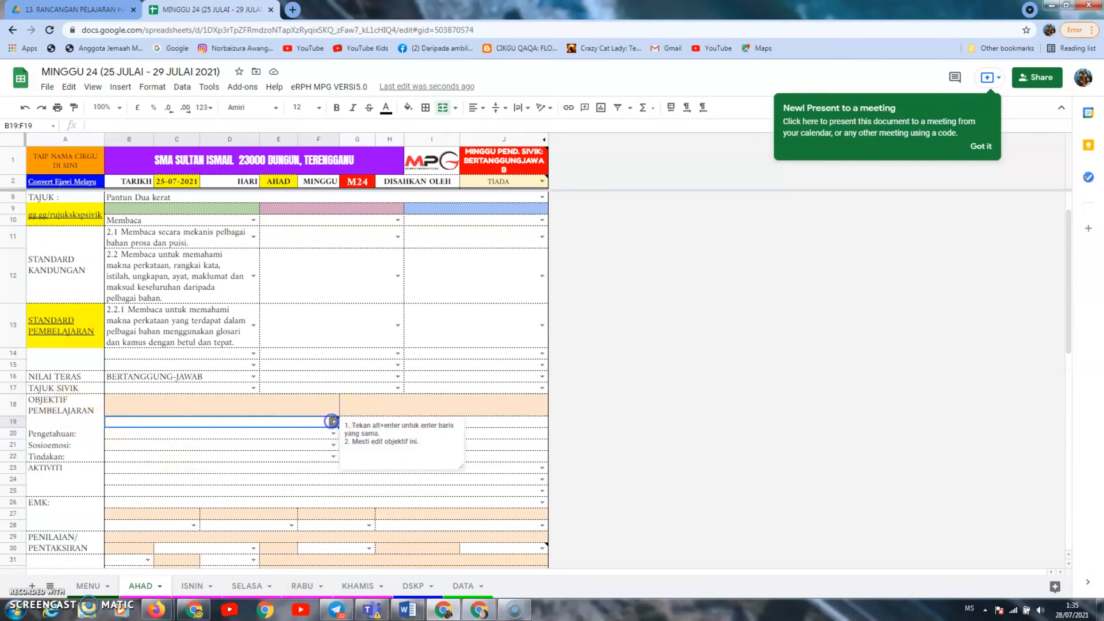
Review the choices offered in the OBJEKTIF PEMBELAJARAN cells of rows 19 to 22 without picking any.
click(332, 422)
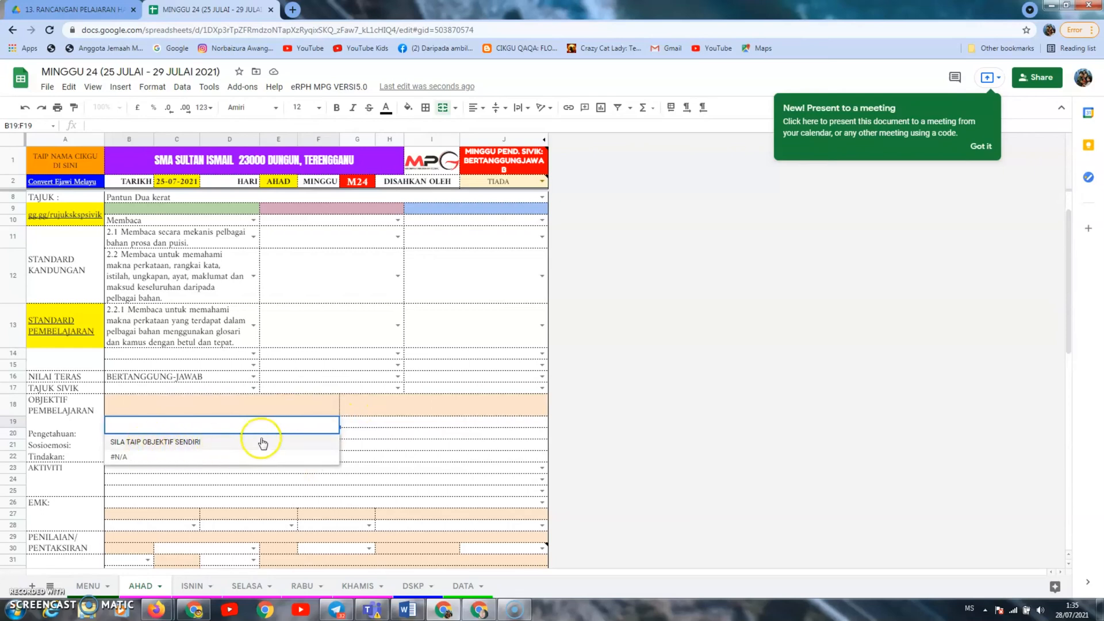
click(406, 435)
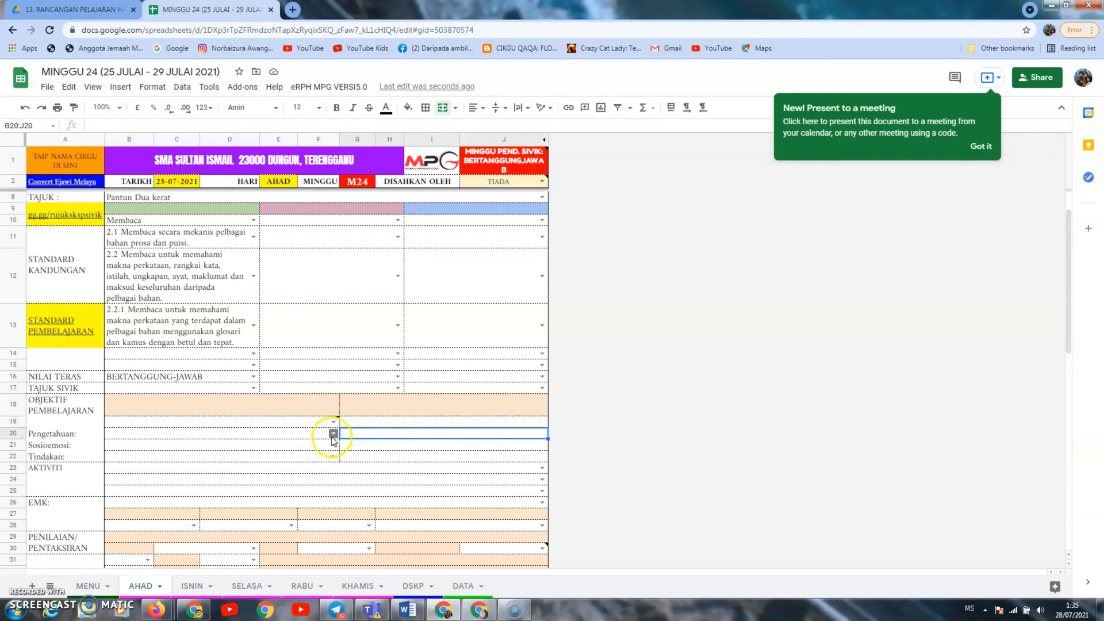
click(333, 434)
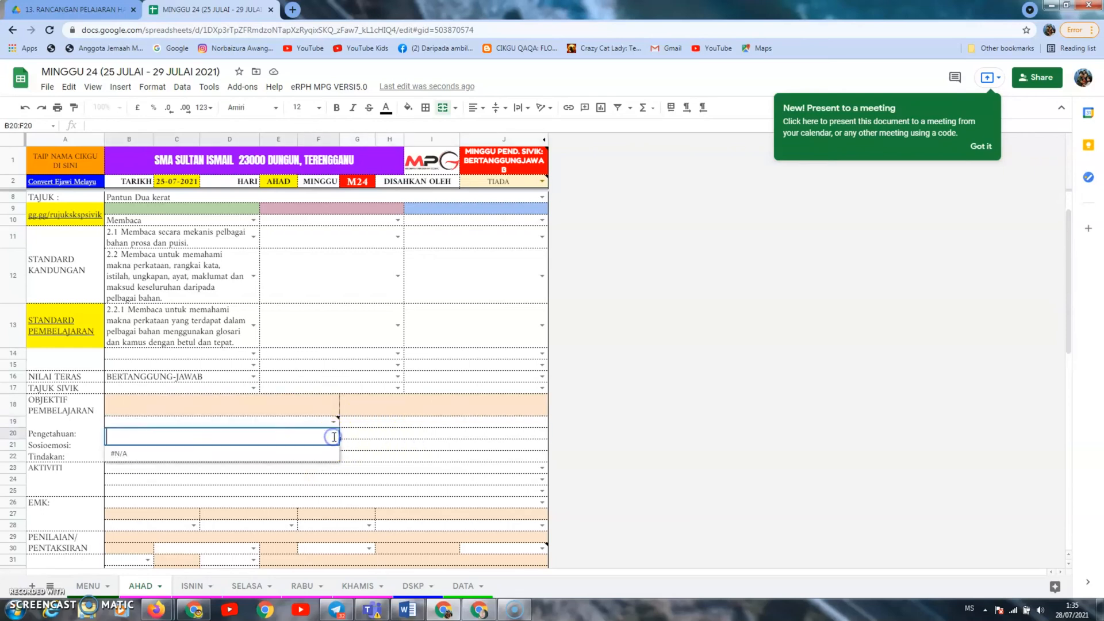
click(418, 435)
click(331, 448)
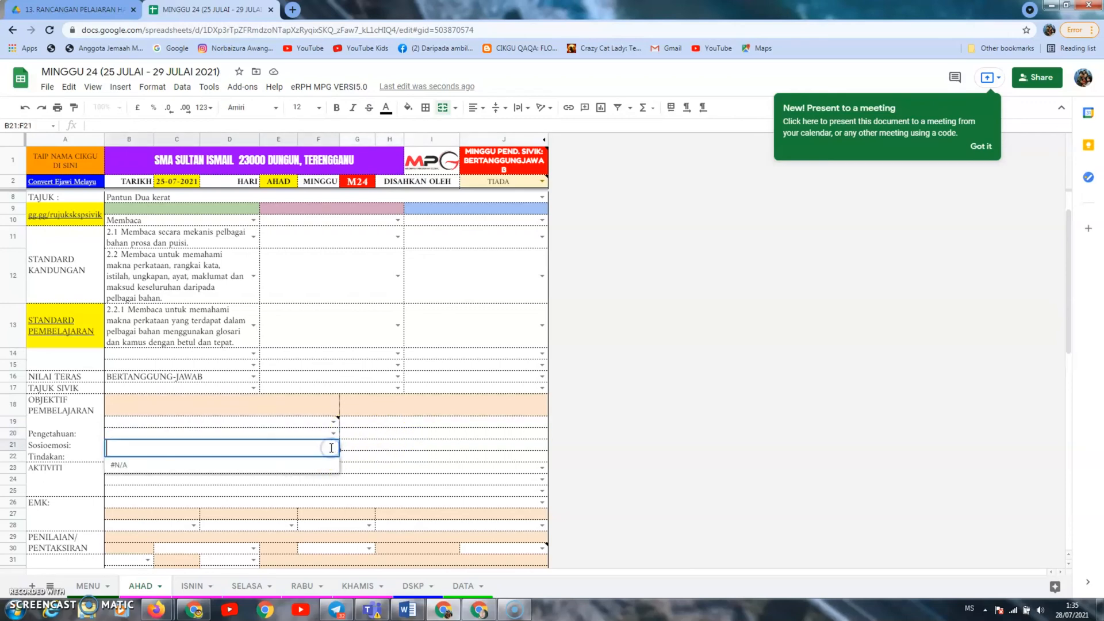
click(403, 446)
click(333, 457)
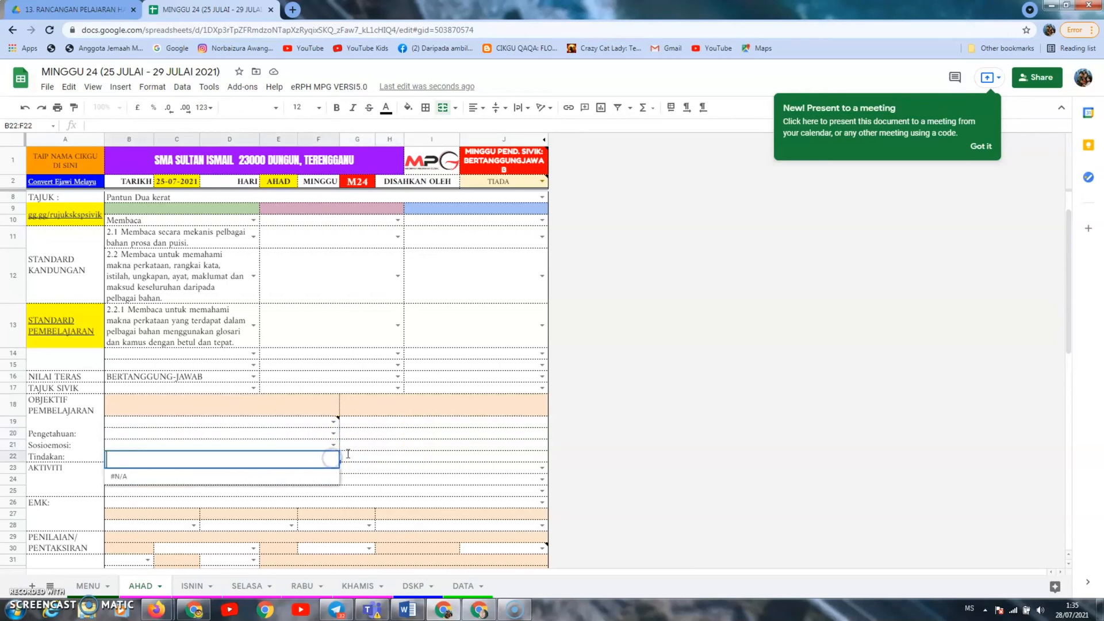
click(401, 447)
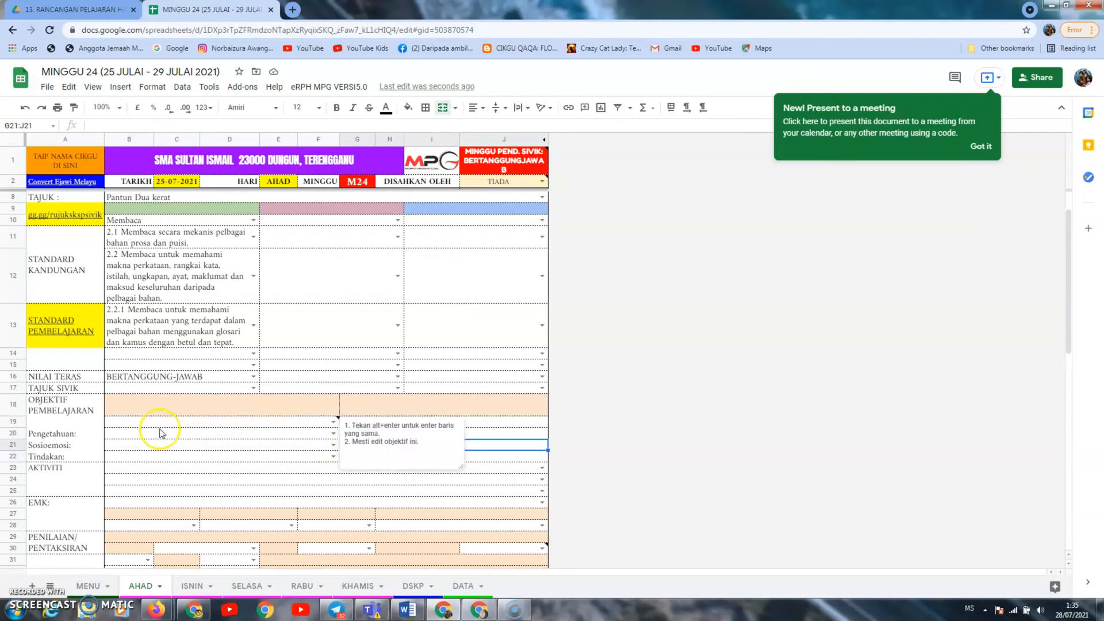
Enter MEMAHAMI PANTUN DUA KERAT as the OBJEKTIF PEMBELAJARAN in row 19.
click(126, 426)
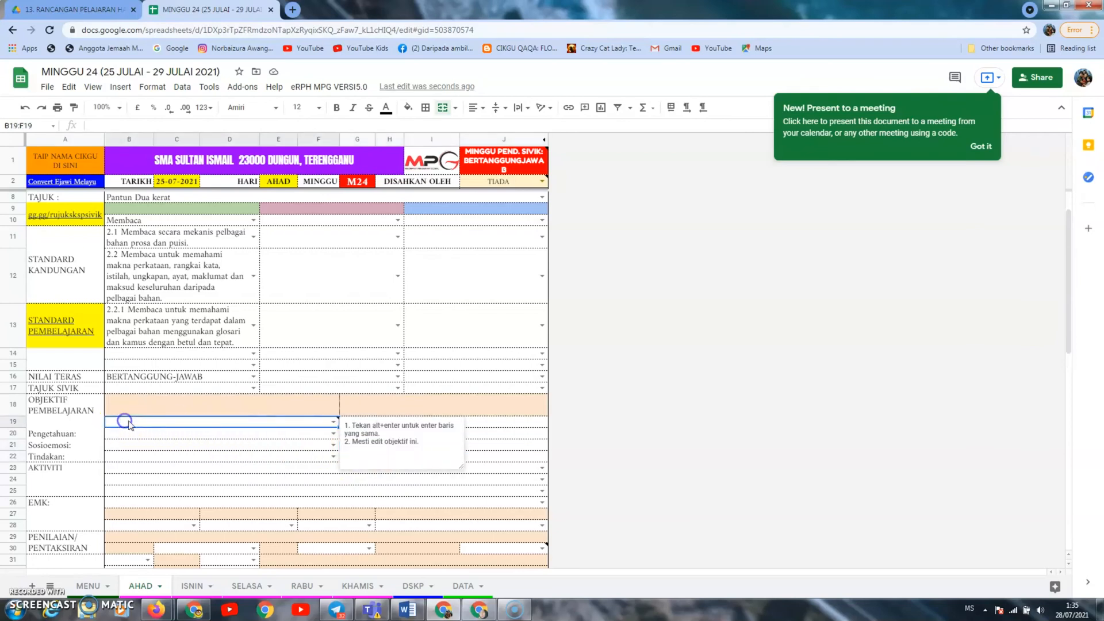
click(333, 435)
click(302, 478)
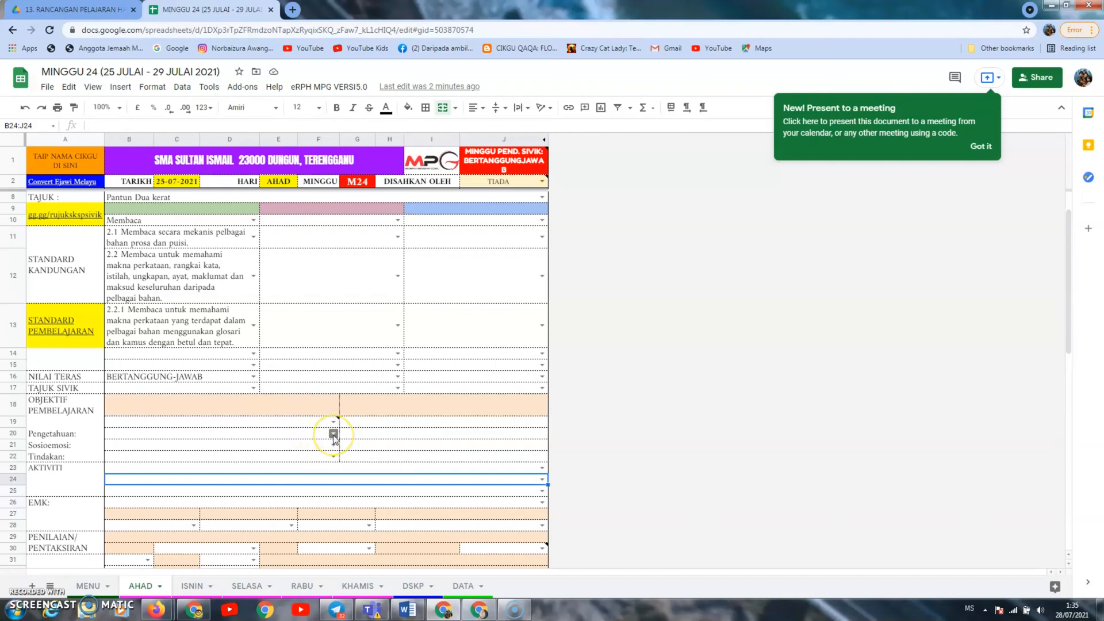
mouse_move(301, 433)
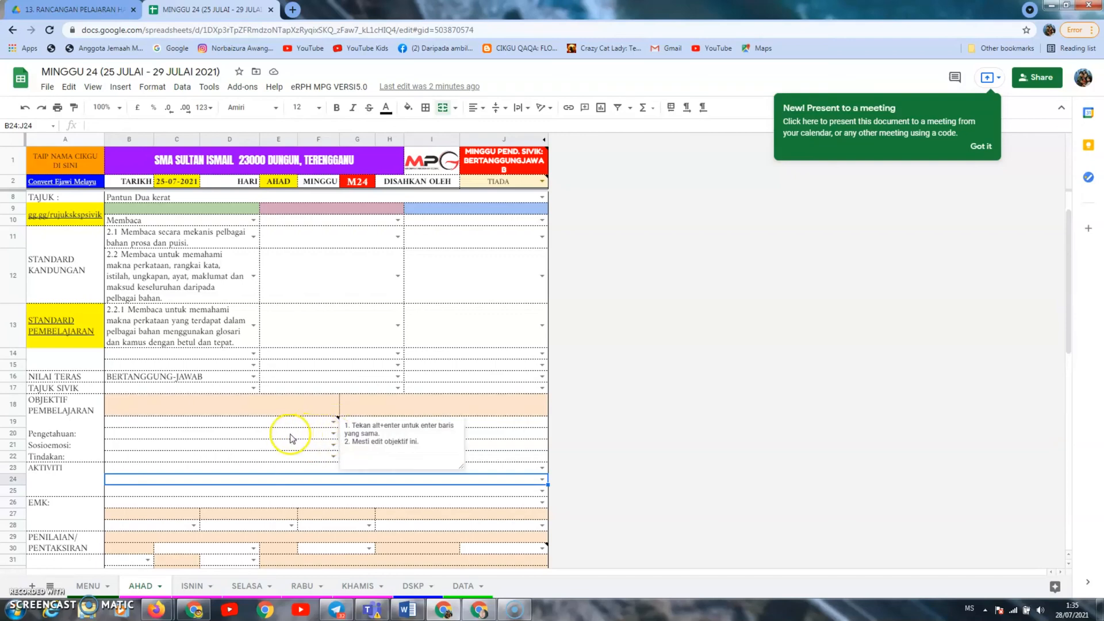
click(243, 426)
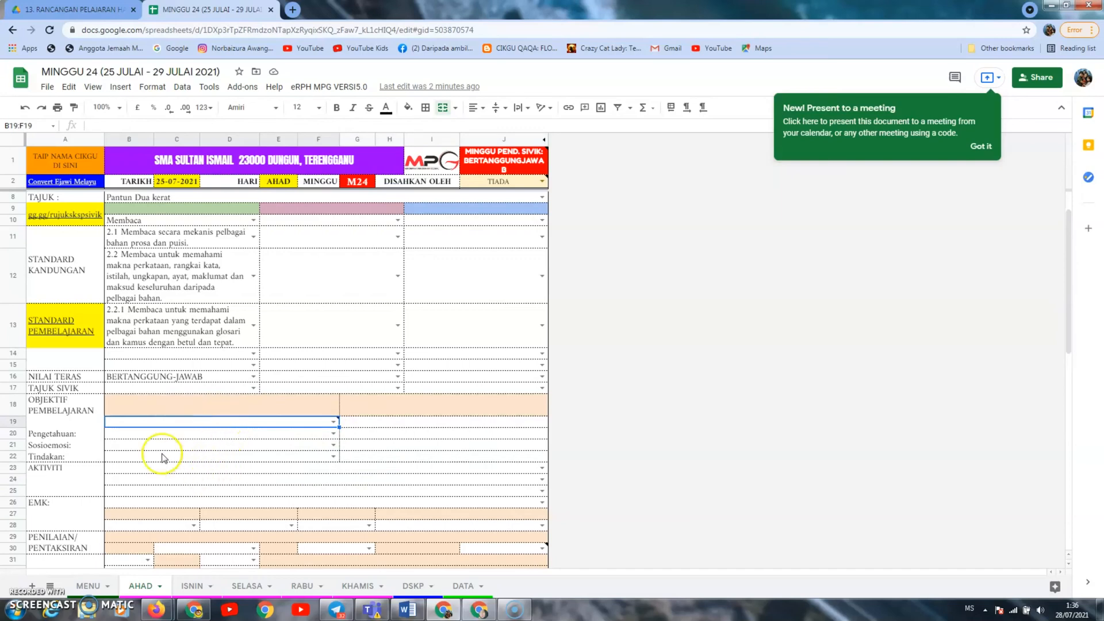
mouse_move(129, 434)
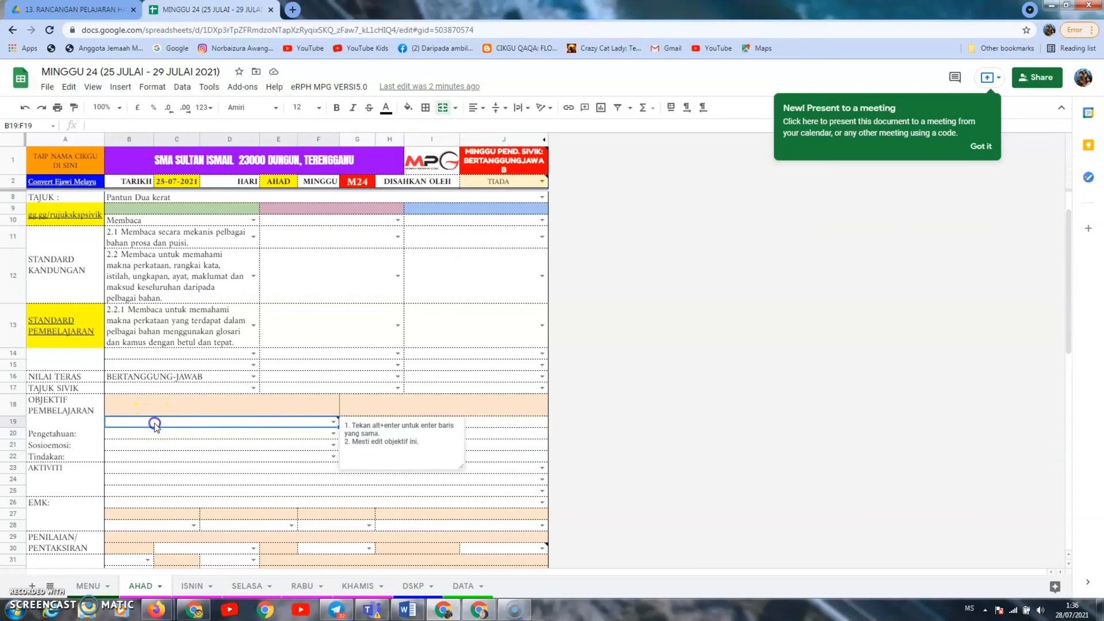
text(MEMAHAMI PANTUN DUA KERAT)
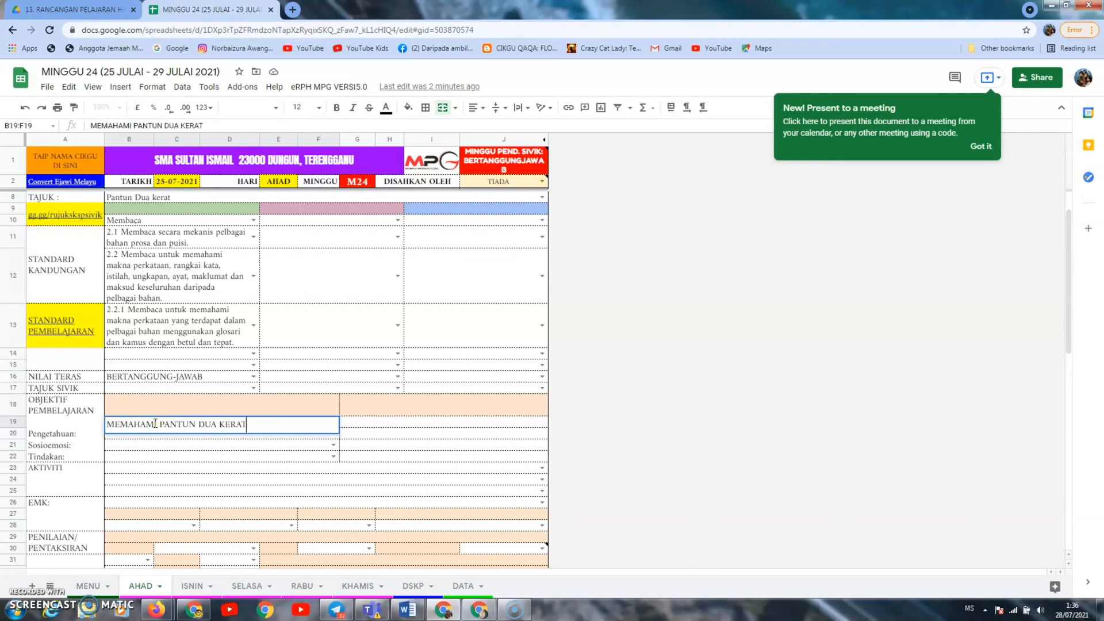
click(135, 444)
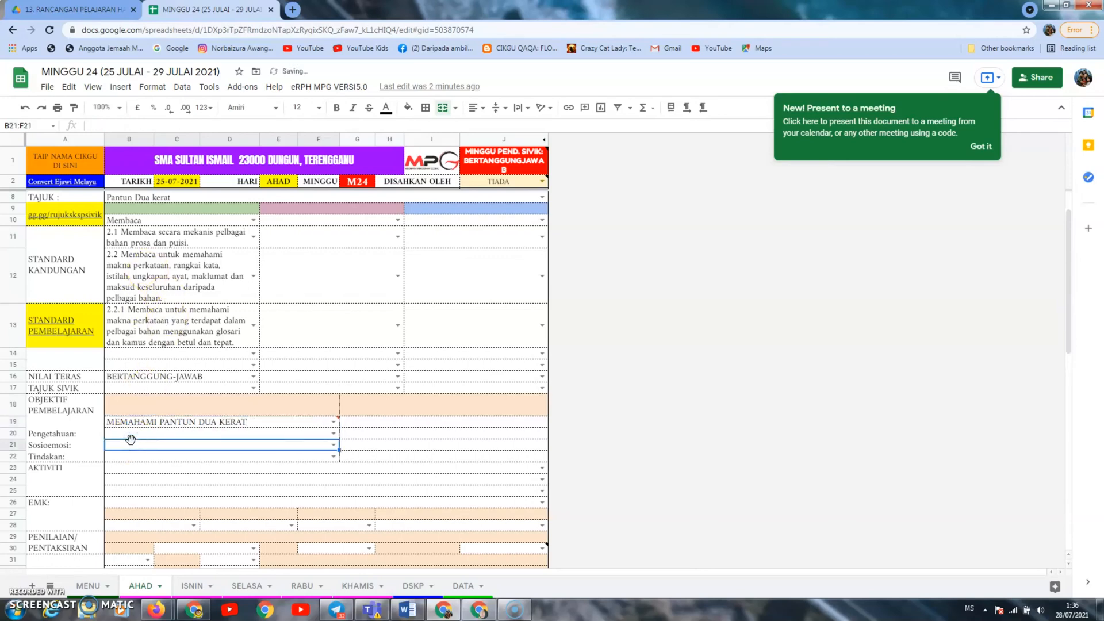
Enter "GURU MEMBERI BIMBINGAN KEPADA MURID BERKAITAN PANTUN DUA KERAT." as the AKTIVITI in row 23.
click(142, 468)
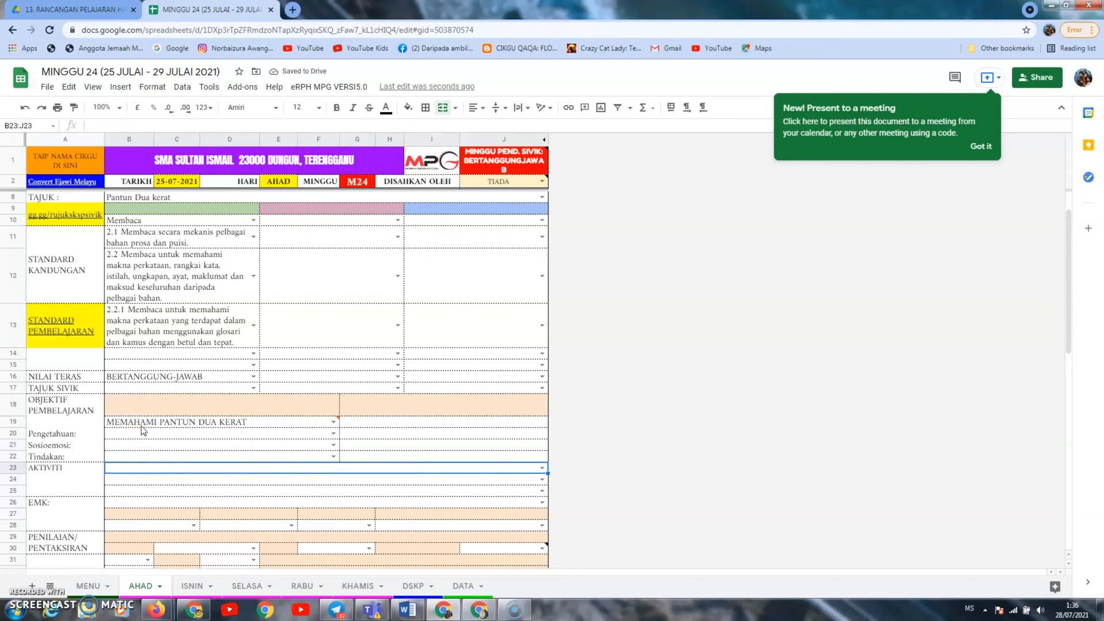
double_click(161, 467)
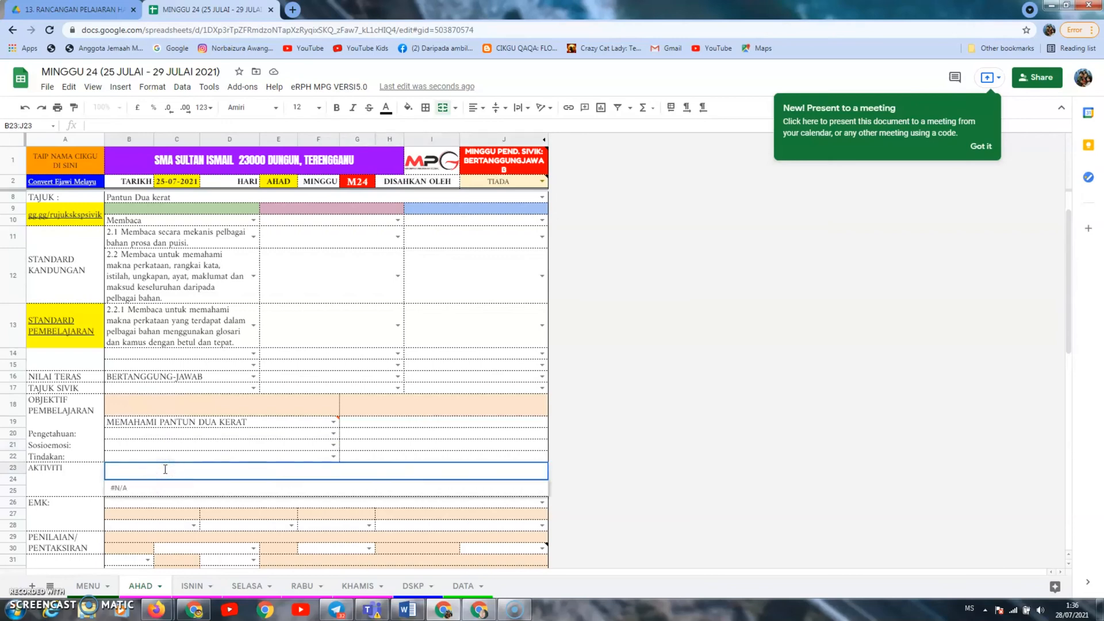
text(GURU MEMBERI BIMBINGAN KEPADA MURID BERKAITAN PANTUN DUA KERAT.)
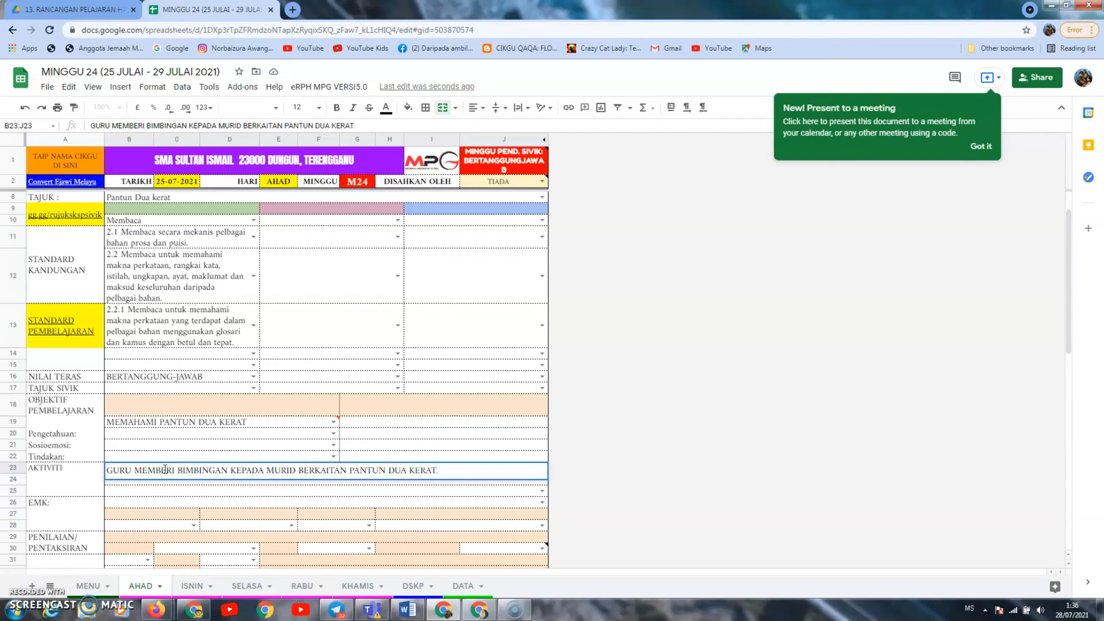
click(214, 486)
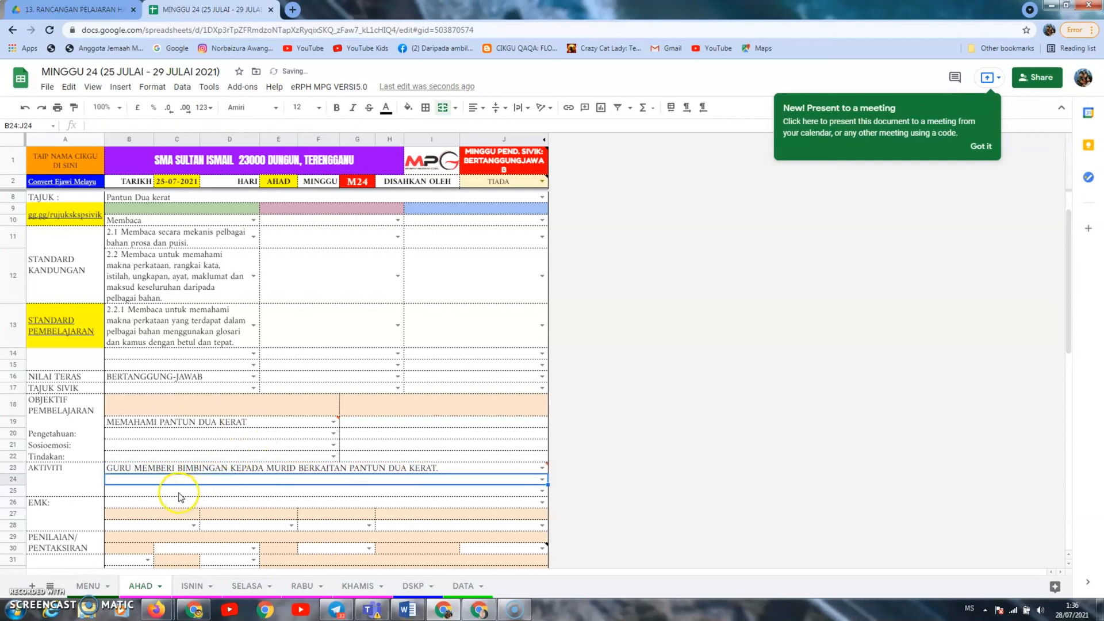
Review the EMK choices offered in row 26 without picking one.
scroll(115, 468, down, 3)
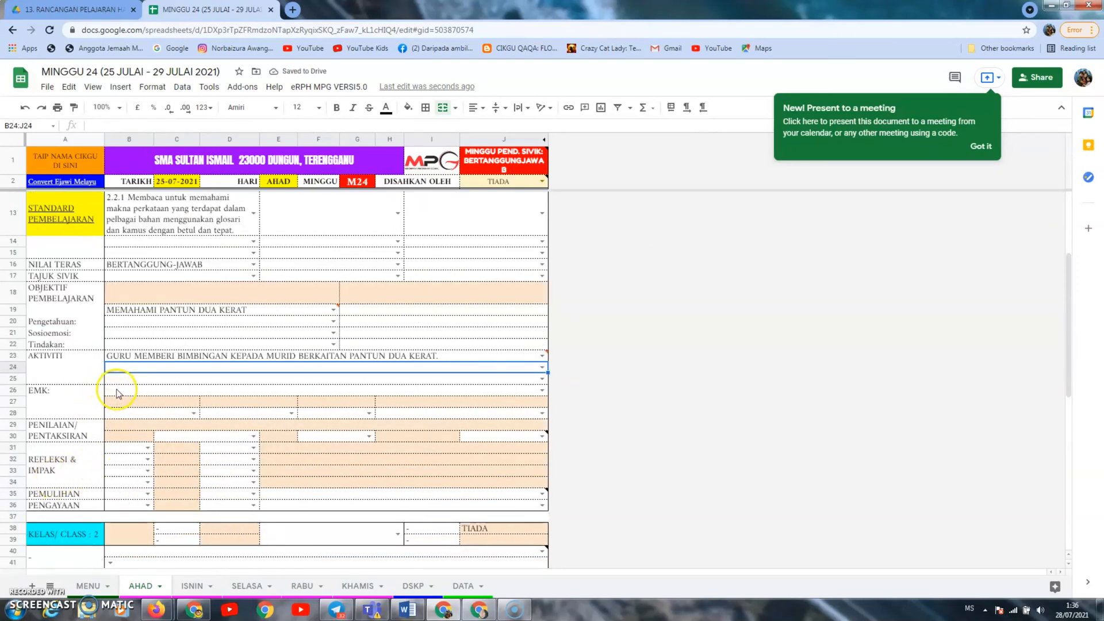
click(543, 391)
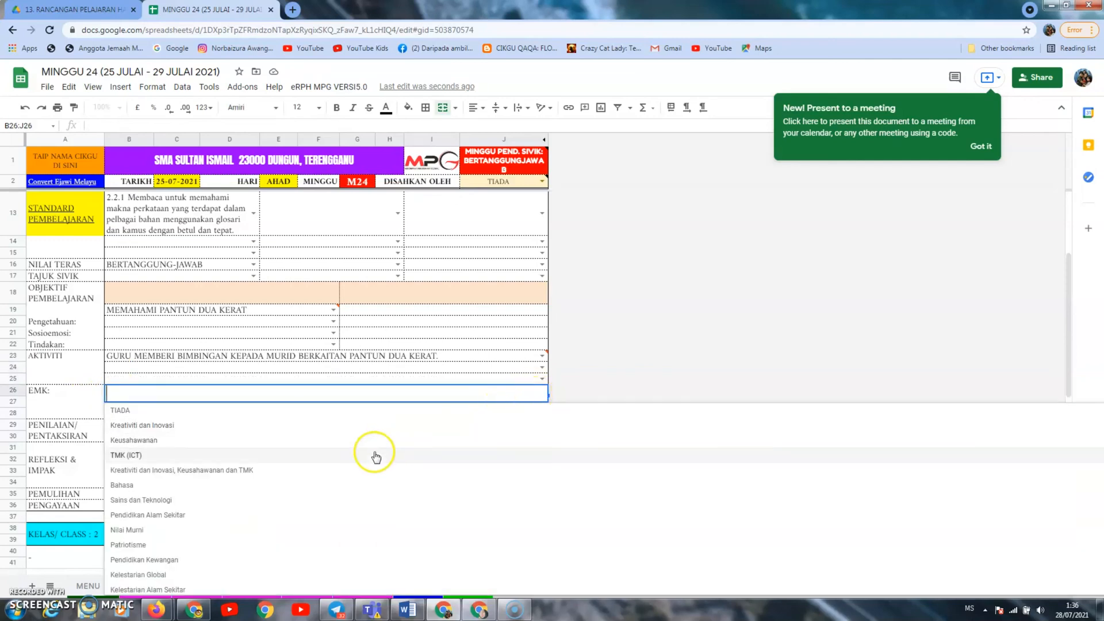
scroll(217, 461, down, 1)
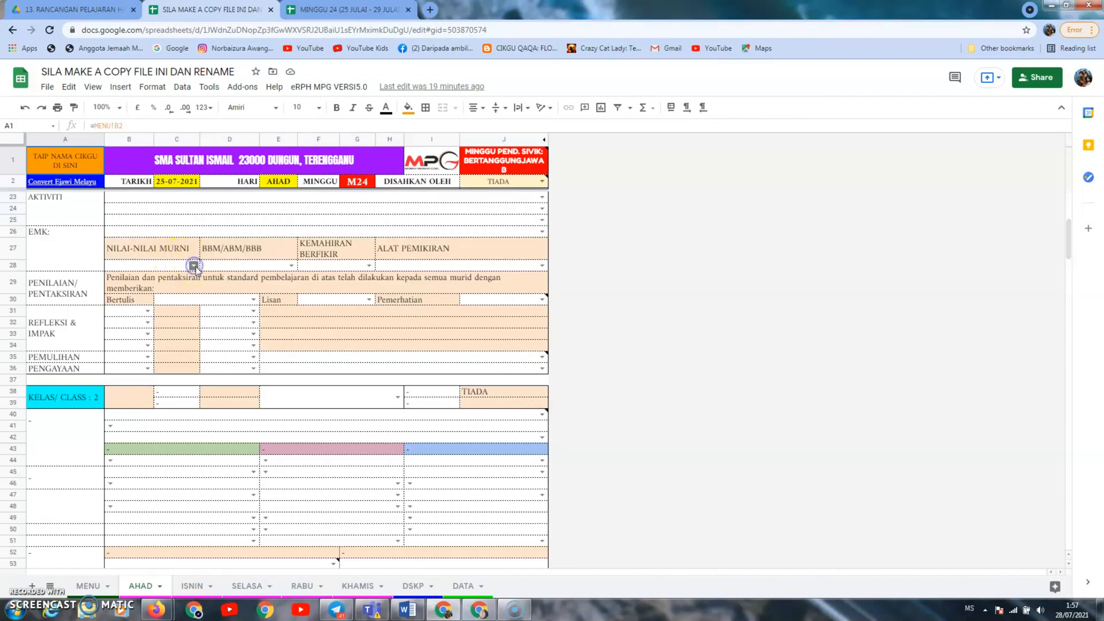
In the SILA MAKE A COPY FILE INI DAN RENAME spreadsheet, set row 28's NILAI-NILAI MURNI to Menghargai Masa and BBM/ABM/BBB to buku rujukan.
click(195, 266)
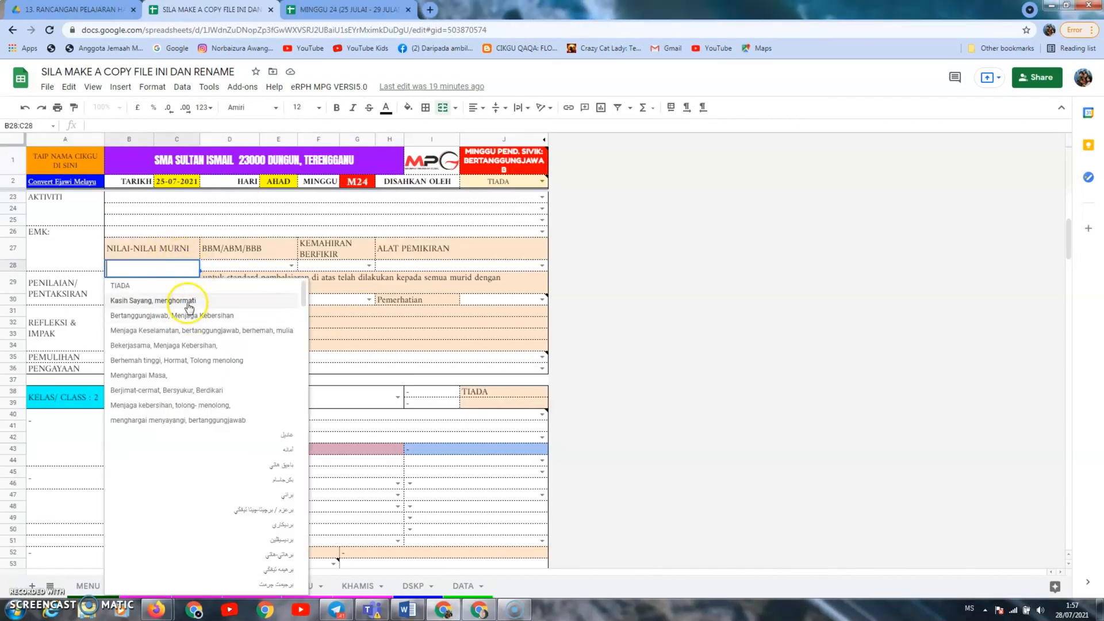
click(183, 377)
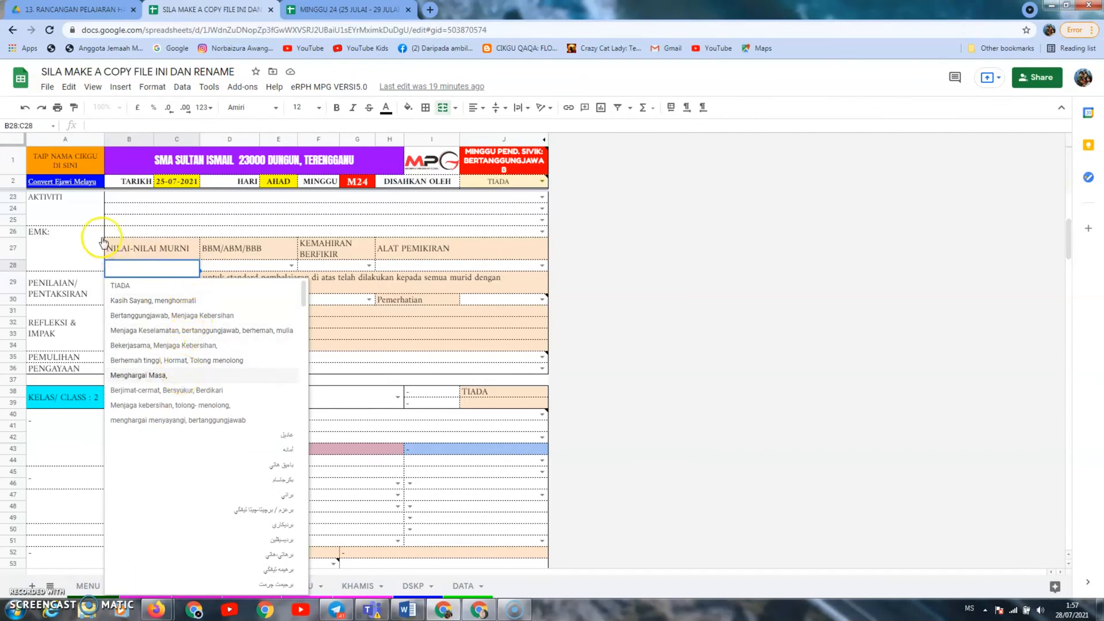
double_click(178, 268)
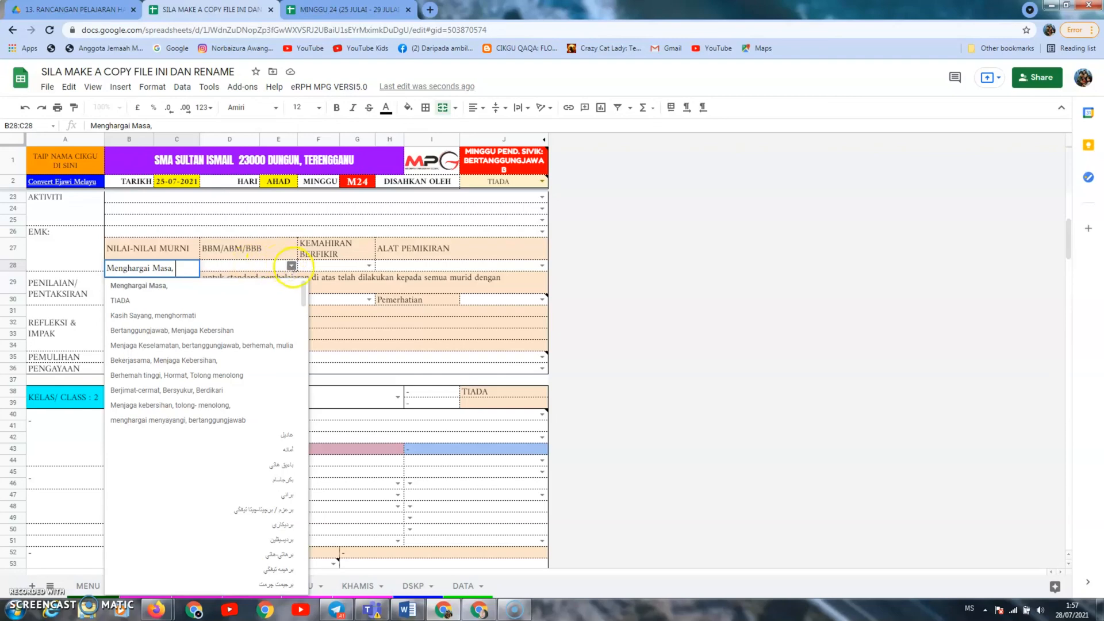
click(291, 265)
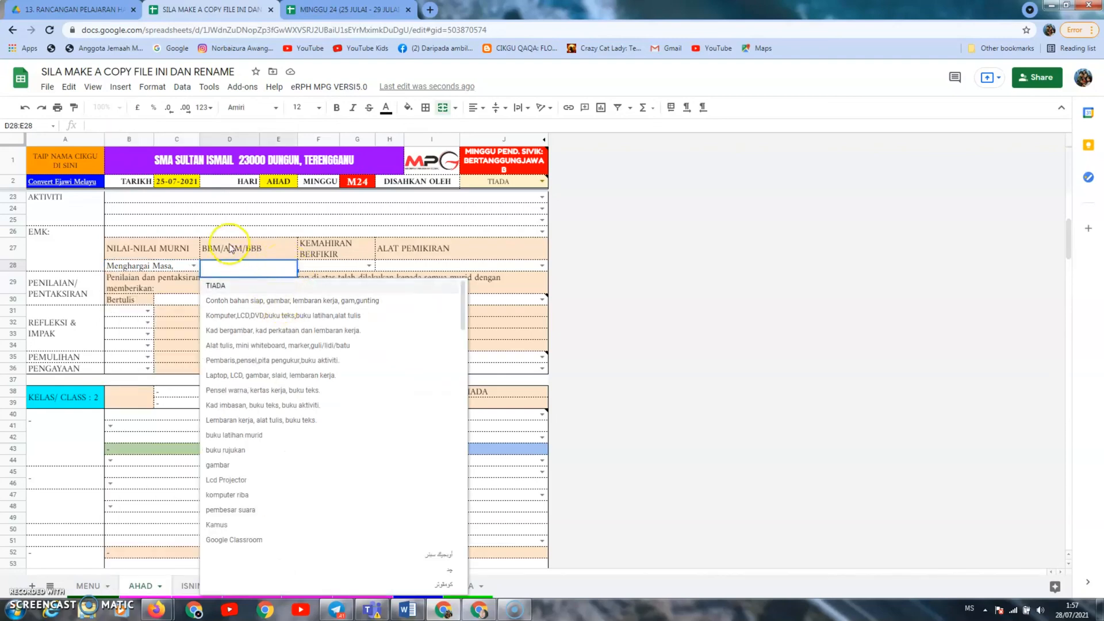
click(257, 450)
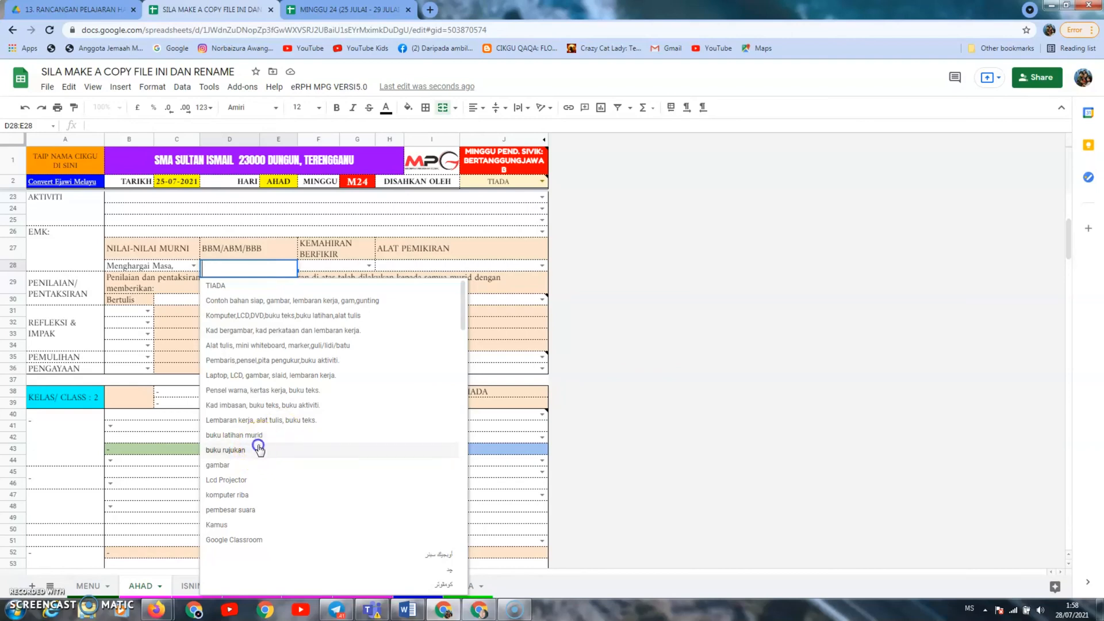
Set row 28's KEMAHIRAN BERFIKIR to Membuat kaitan and review the ALAT PEMIKIRAN choices.
click(367, 264)
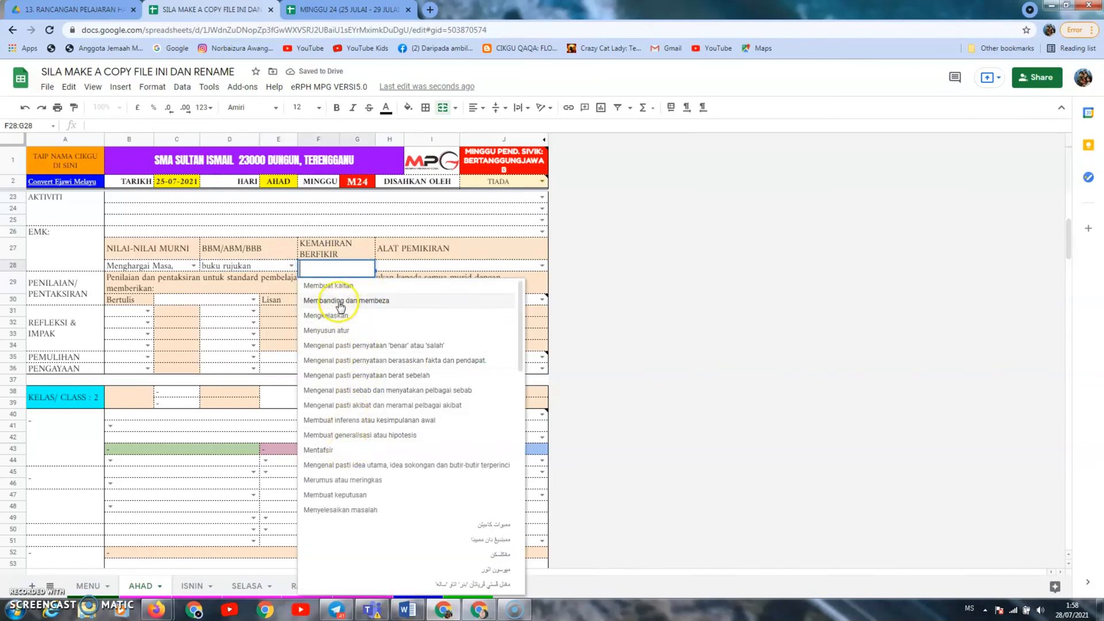
click(344, 287)
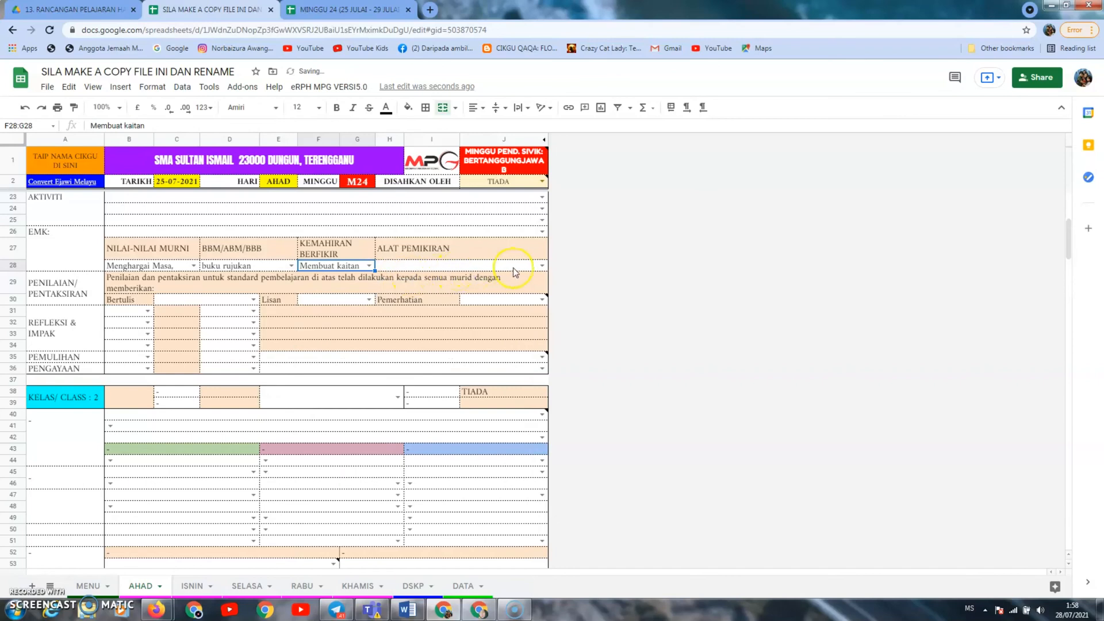
click(542, 266)
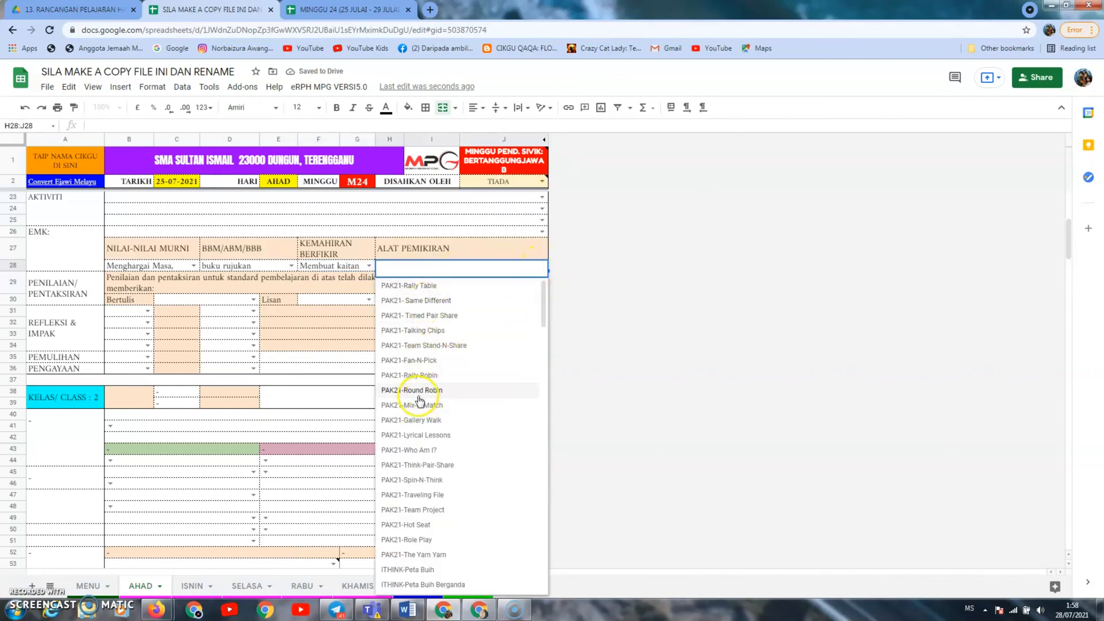
Set the PENILAIAN/PENTAKSIRAN entries in row 30 to Latihan bertulis for Bertulis and Perbincangan for Lisan.
click(208, 300)
click(250, 299)
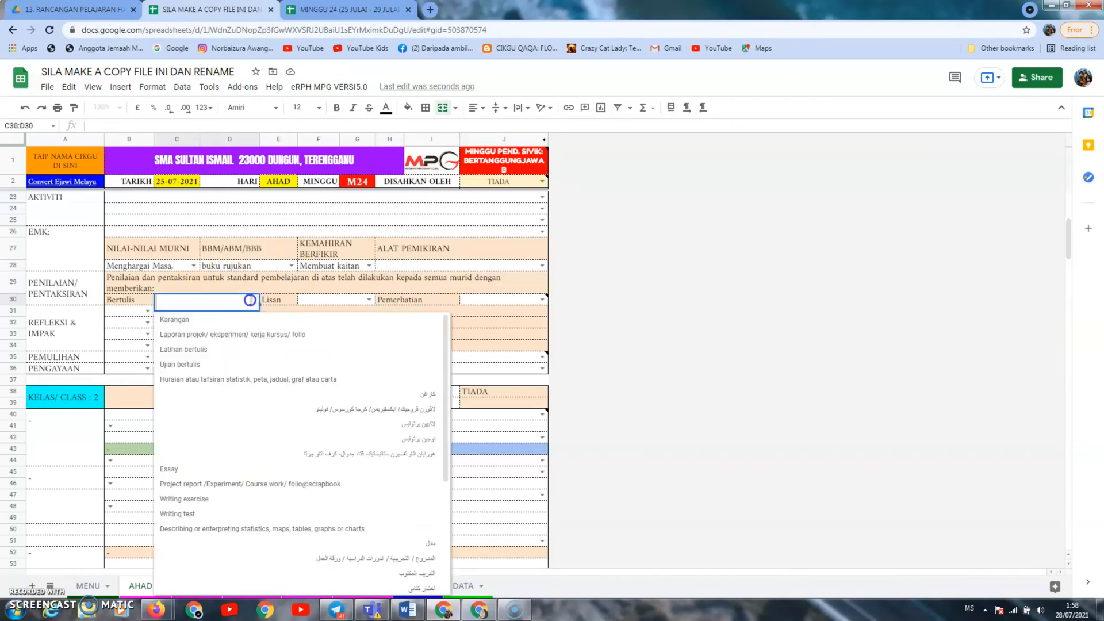
click(260, 349)
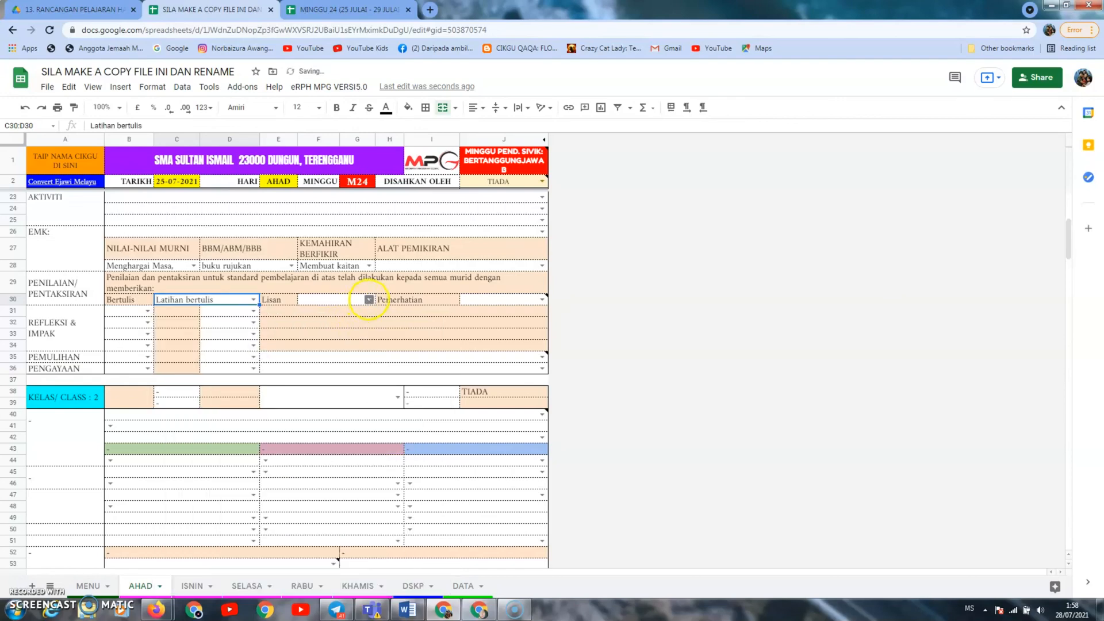
click(369, 300)
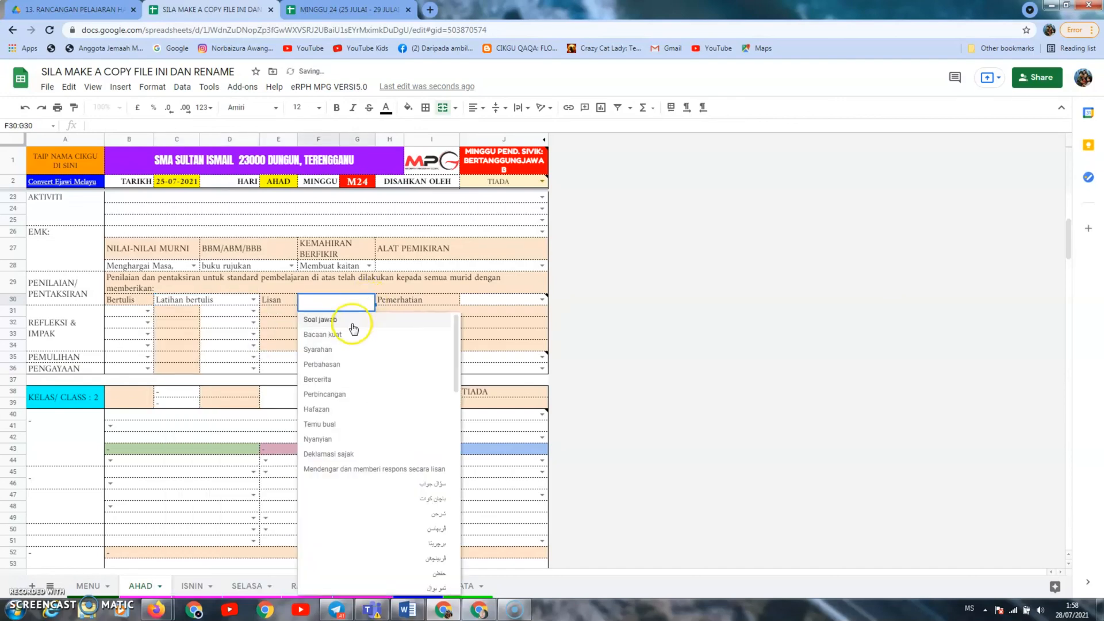
click(343, 395)
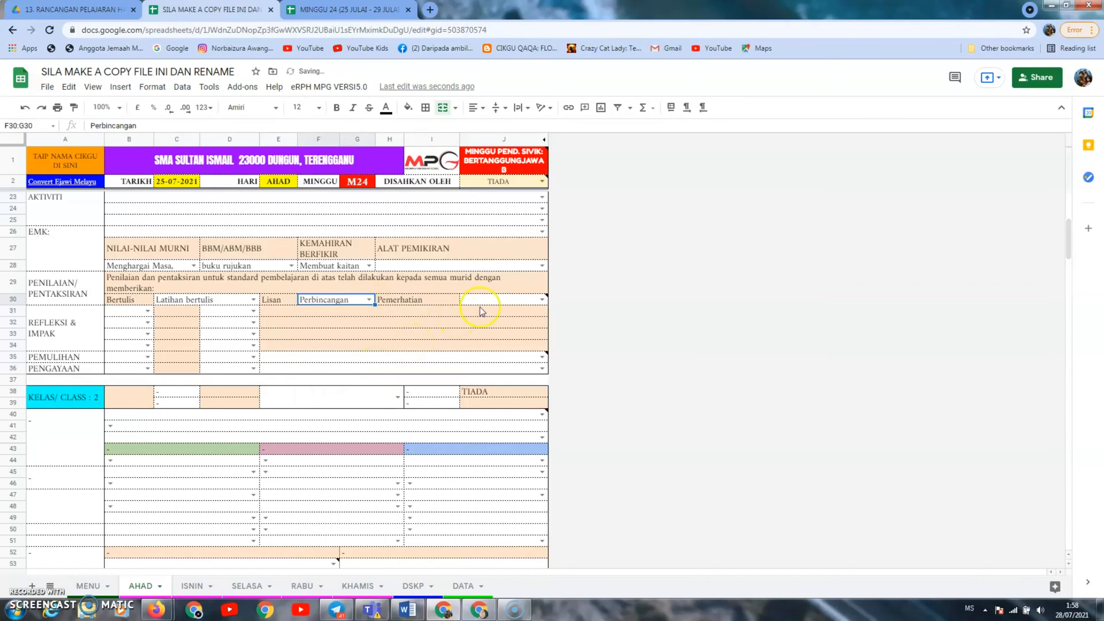
Browse the Pemerhatian choices in row 30 without picking one and return to the plan's upper rows.
click(541, 300)
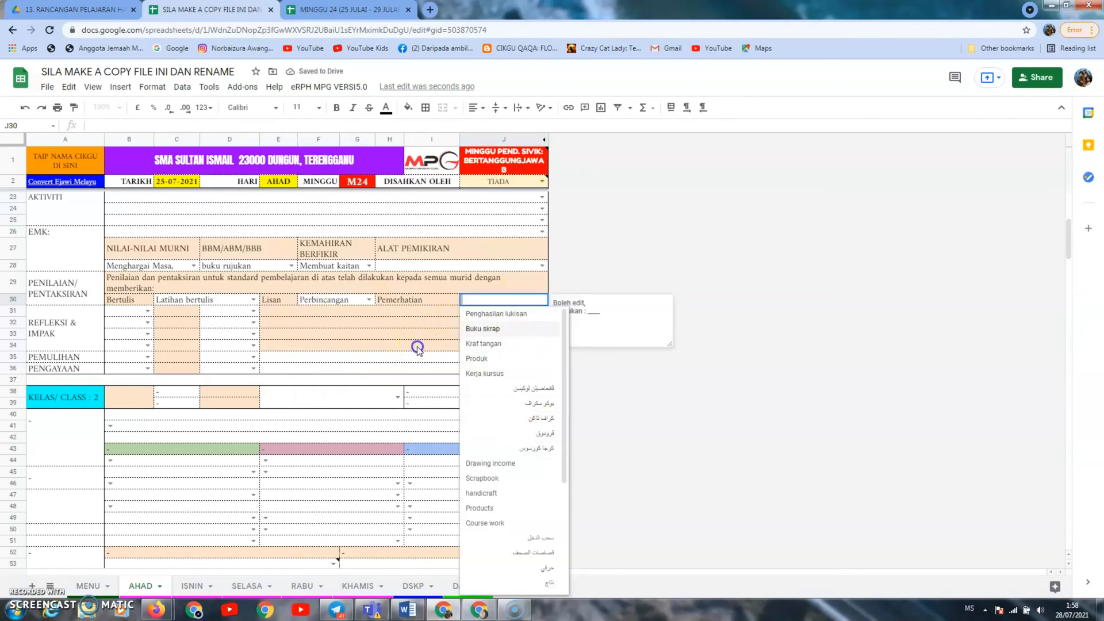
click(127, 326)
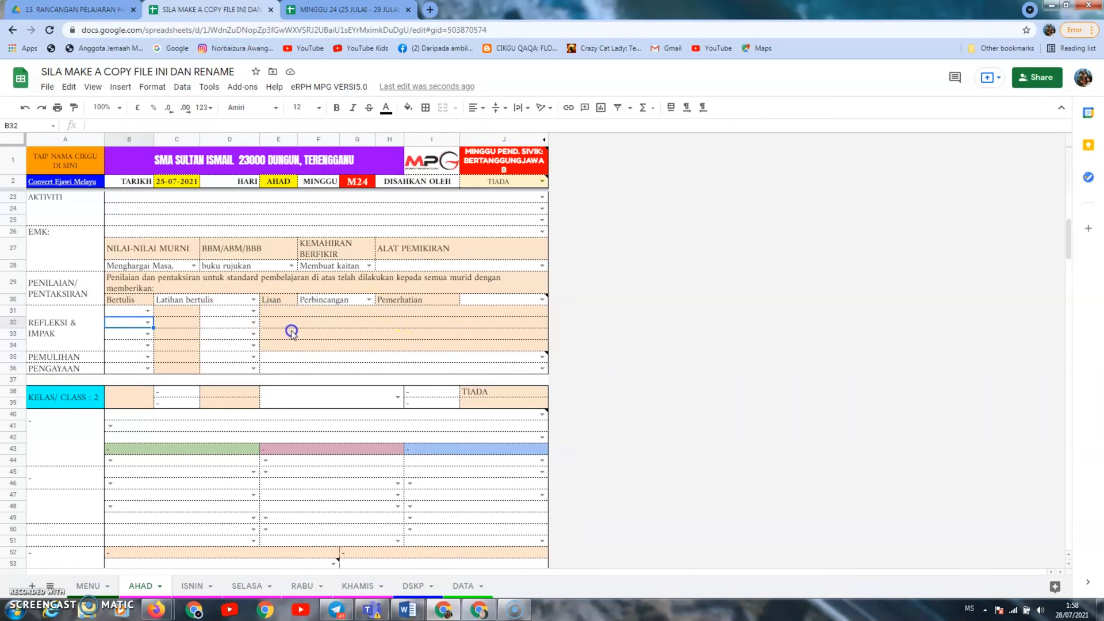
scroll(286, 315, up, 3)
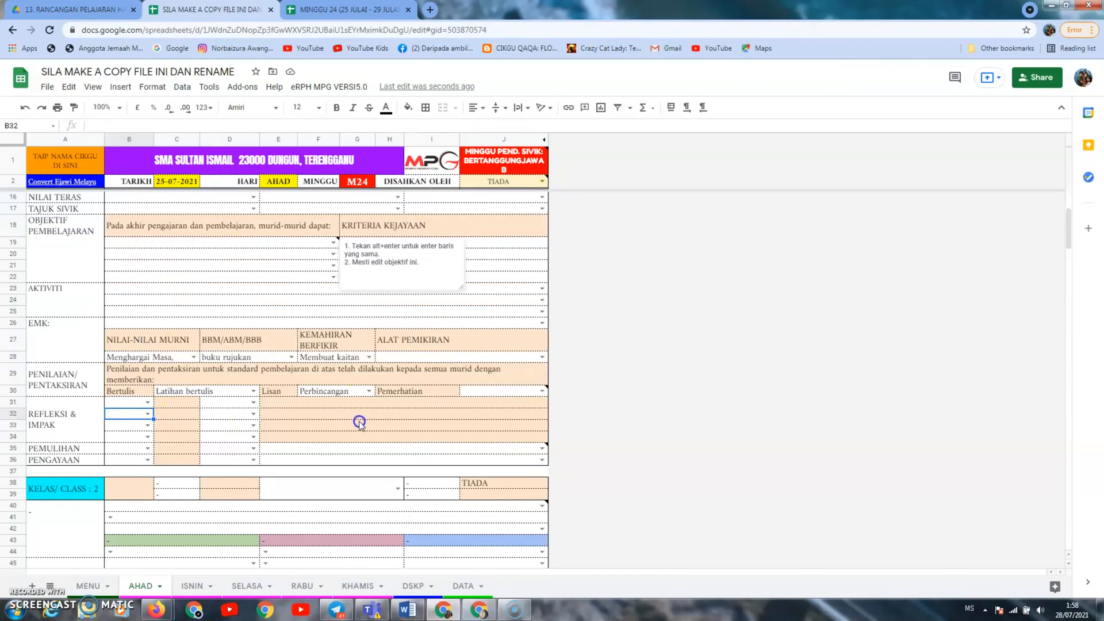
Enter MEMAHAMI PANTUN DUA KERAT as the first learning objective in row 19 of OBJEKTIF PEMBELAJARAN.
click(175, 245)
double_click(175, 245)
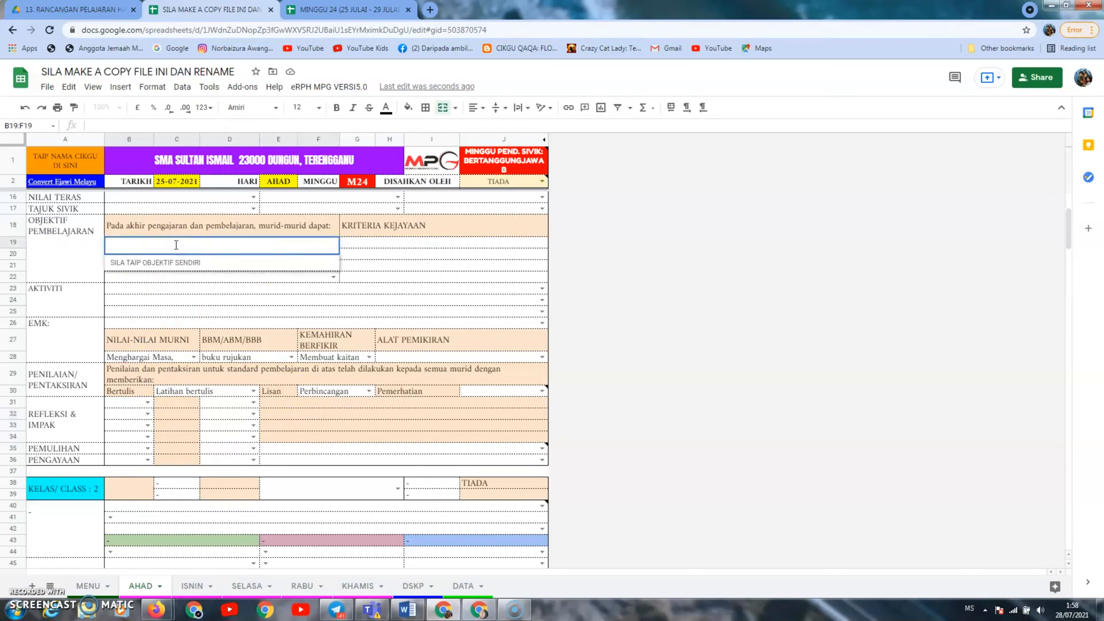
text(MEMAHAMI PANTUN DUA KERAT)
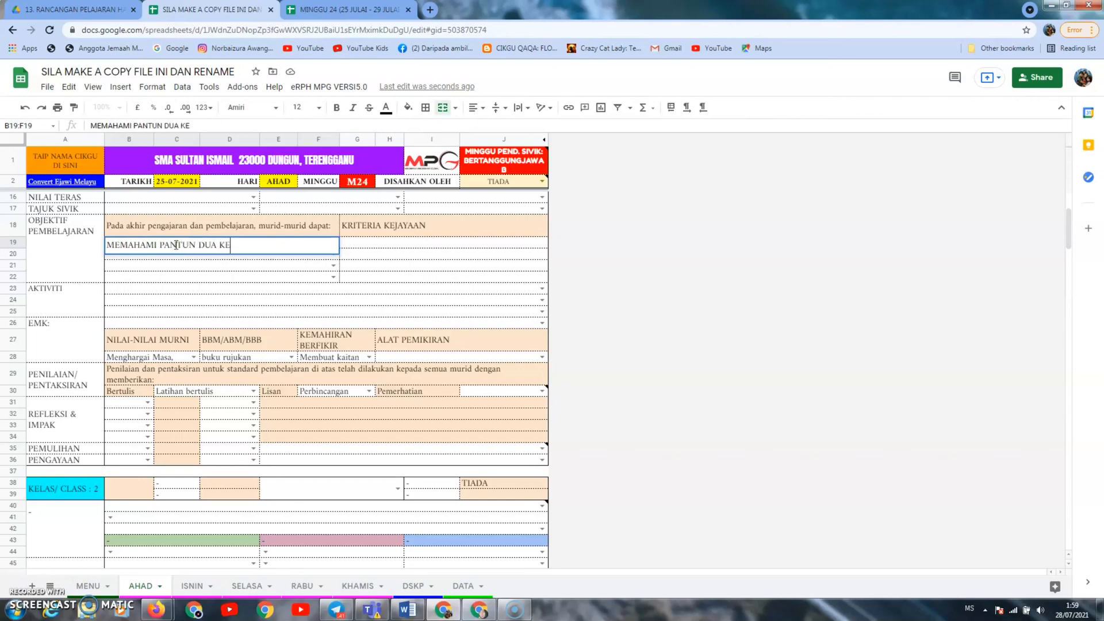
click(232, 302)
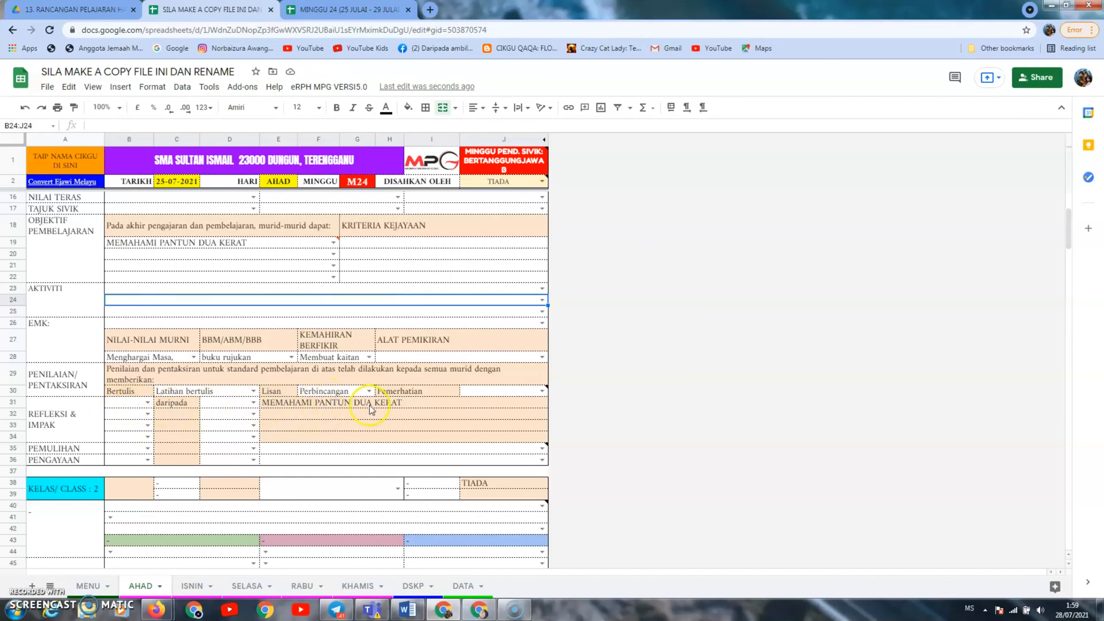
Fill in the first REFLEKSI & IMPAK line in row 31 as 20 daripada 34 pupils.
click(135, 407)
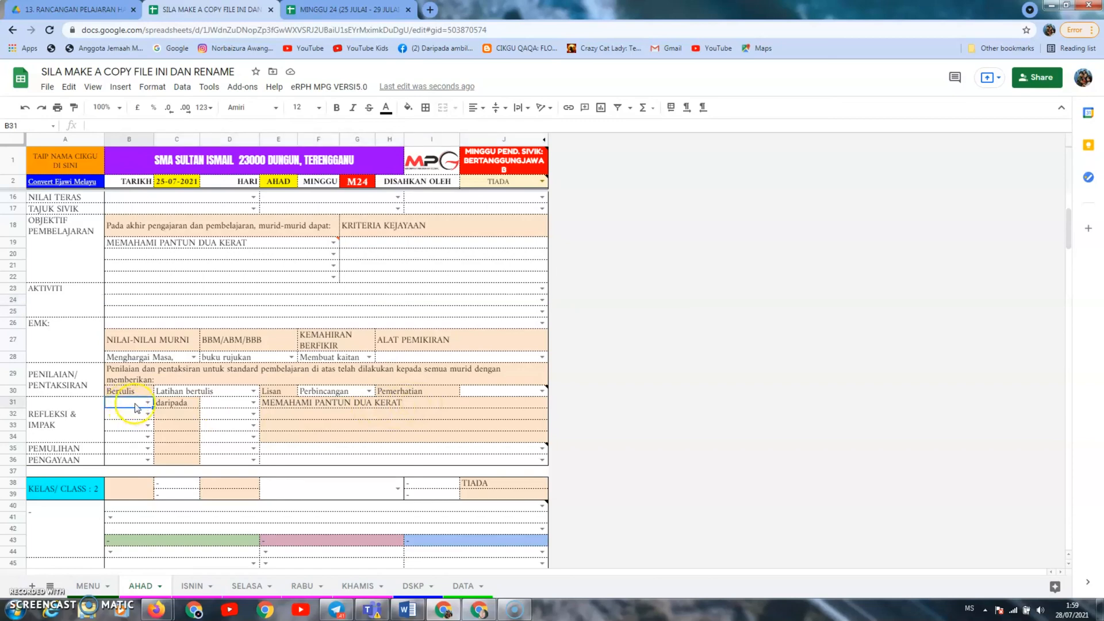
text(20)
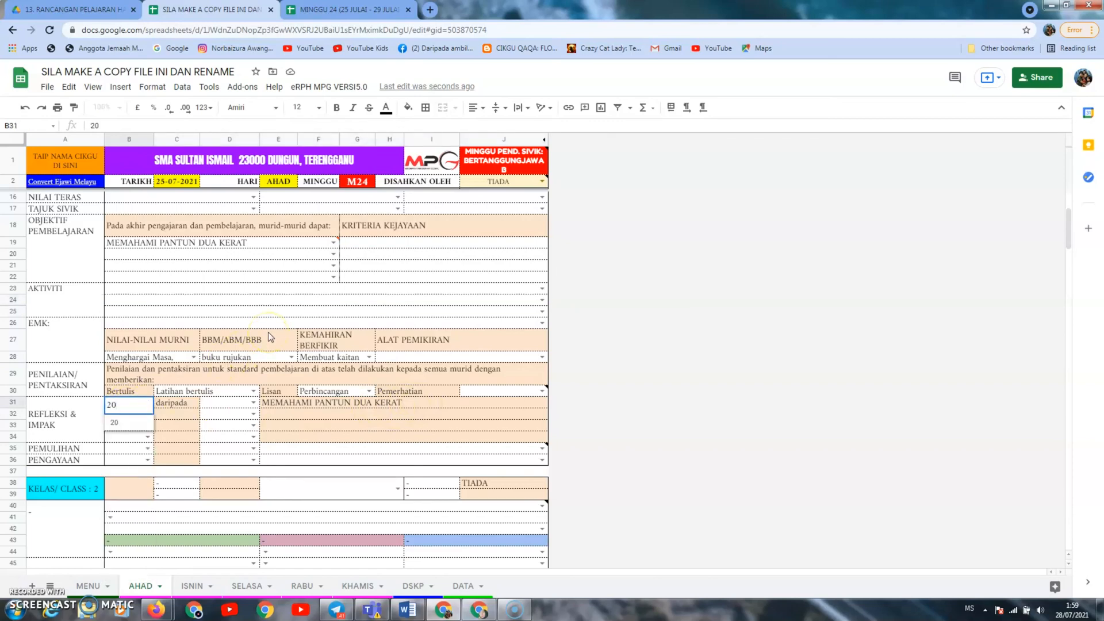
click(227, 402)
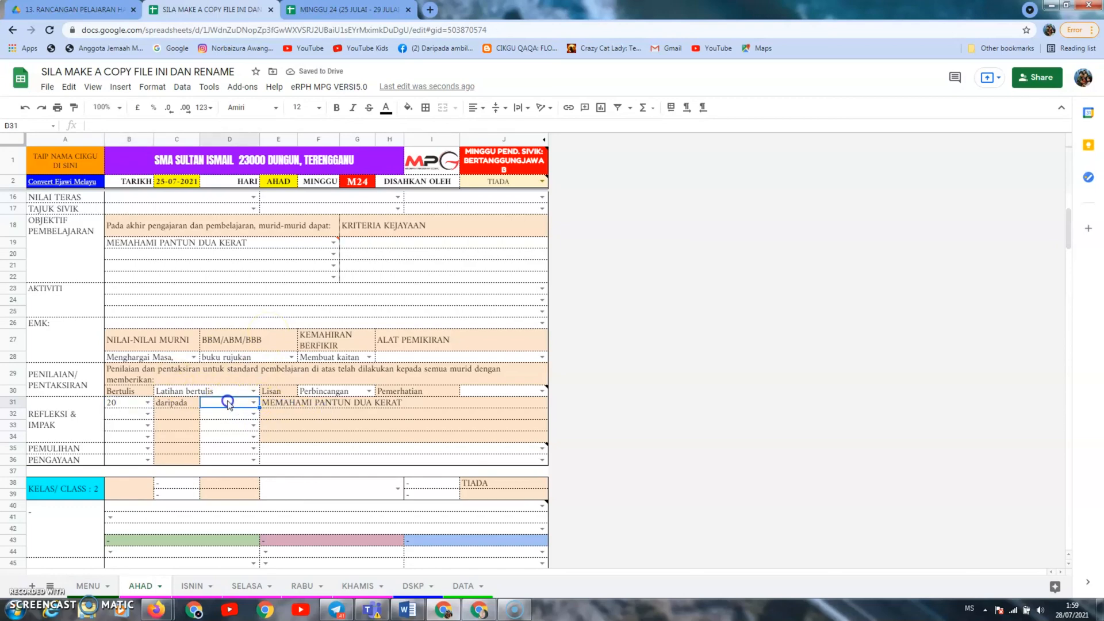
text(34)
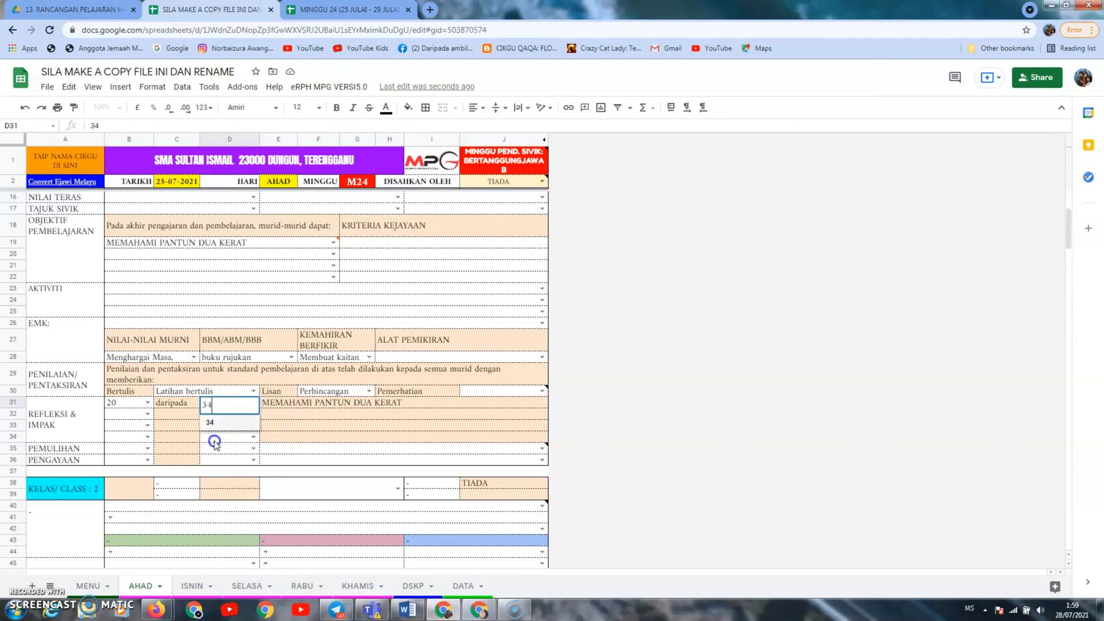
click(214, 439)
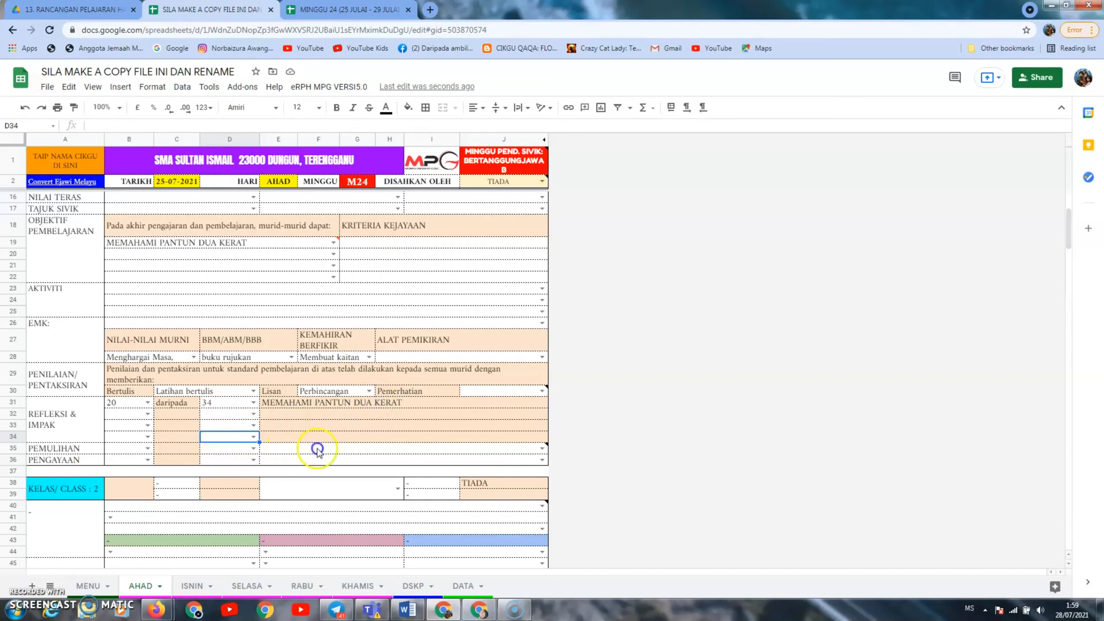
Set the PEMULIHAN entry in row 35 to Latihan tambahan for 10 daripada 34 pupils.
click(543, 450)
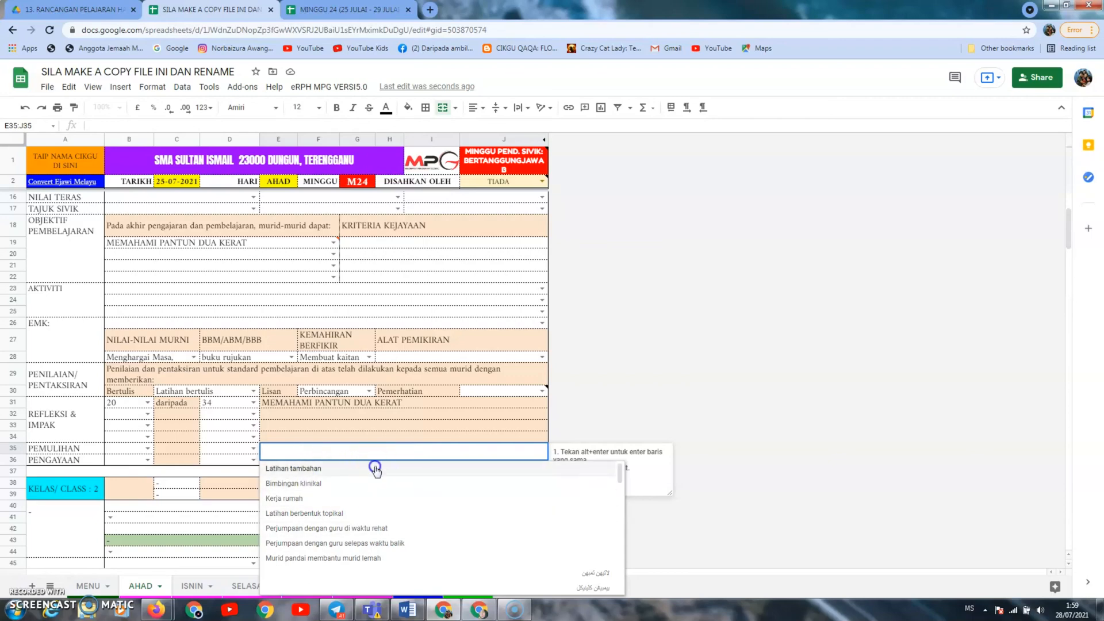
click(303, 473)
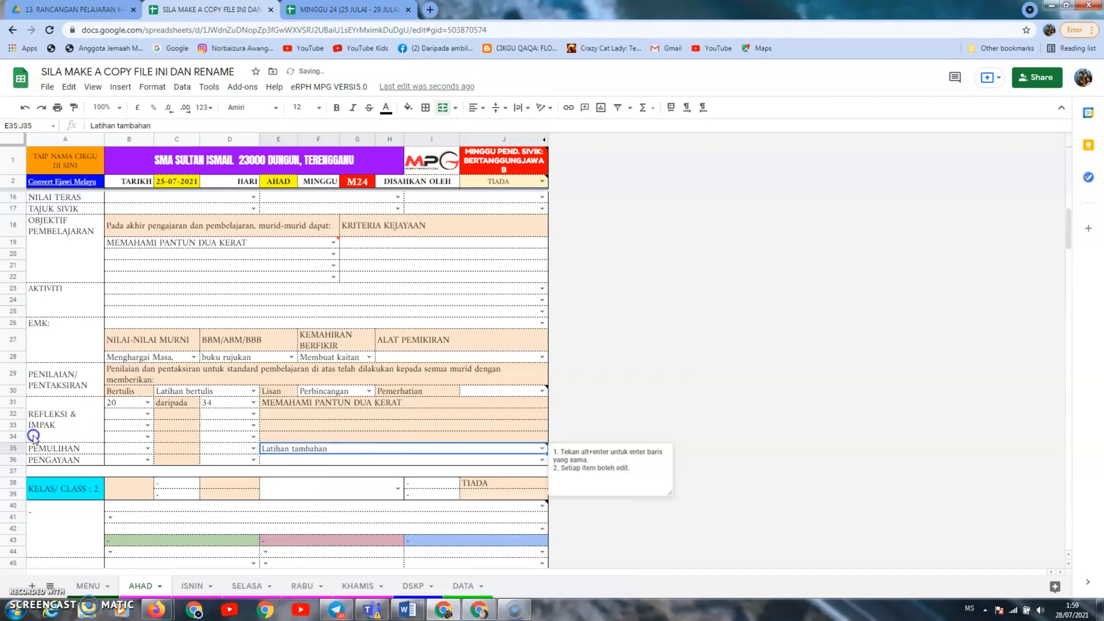
click(127, 449)
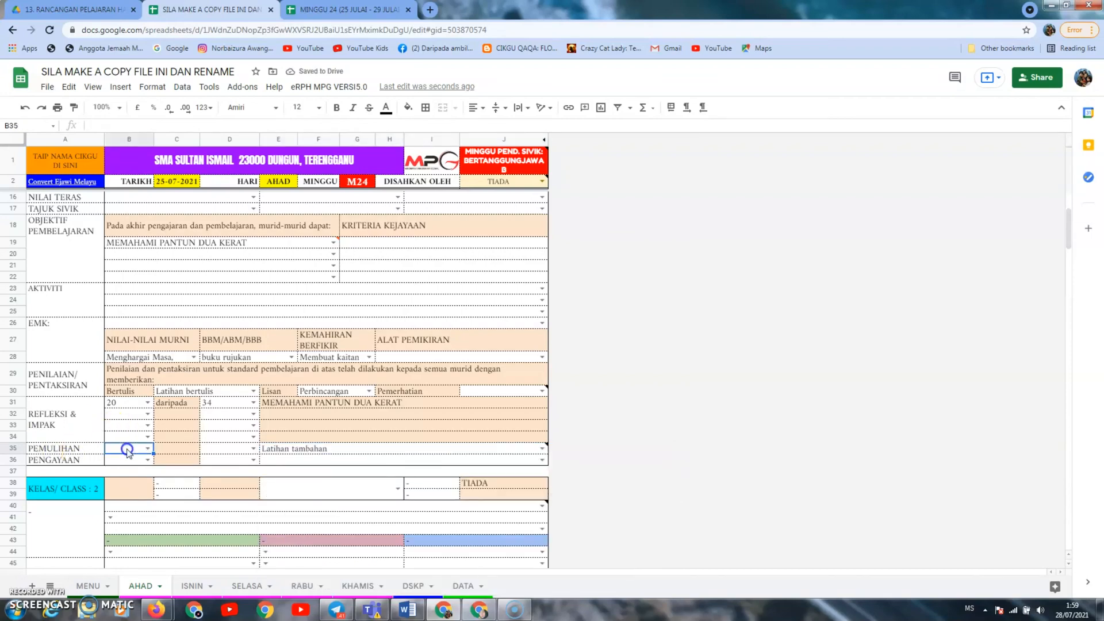
text(10)
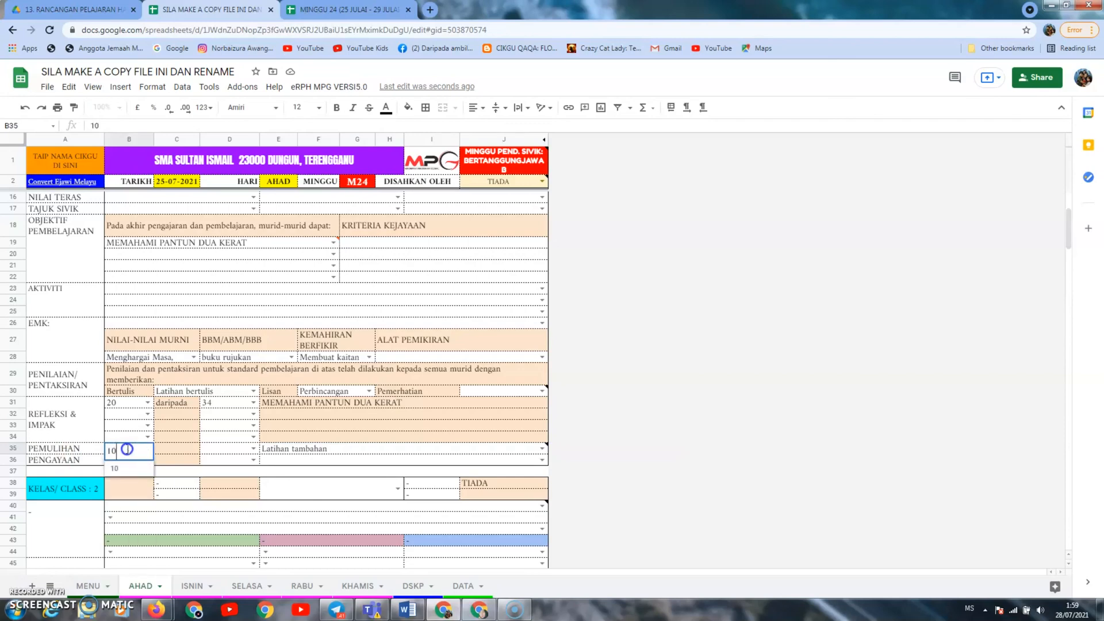
click(215, 450)
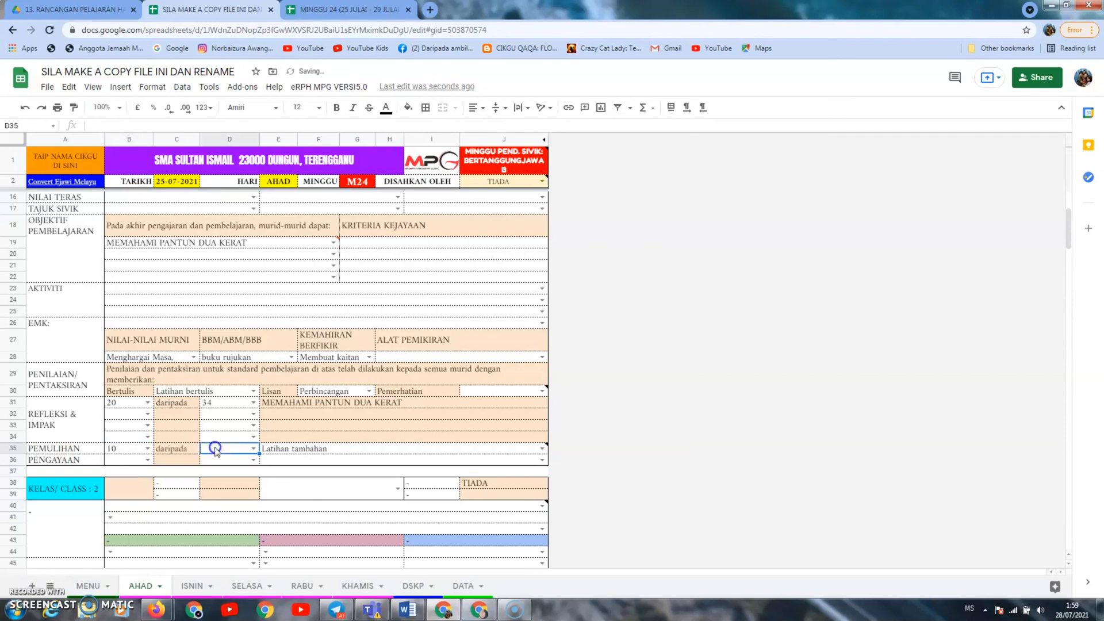
text(34)
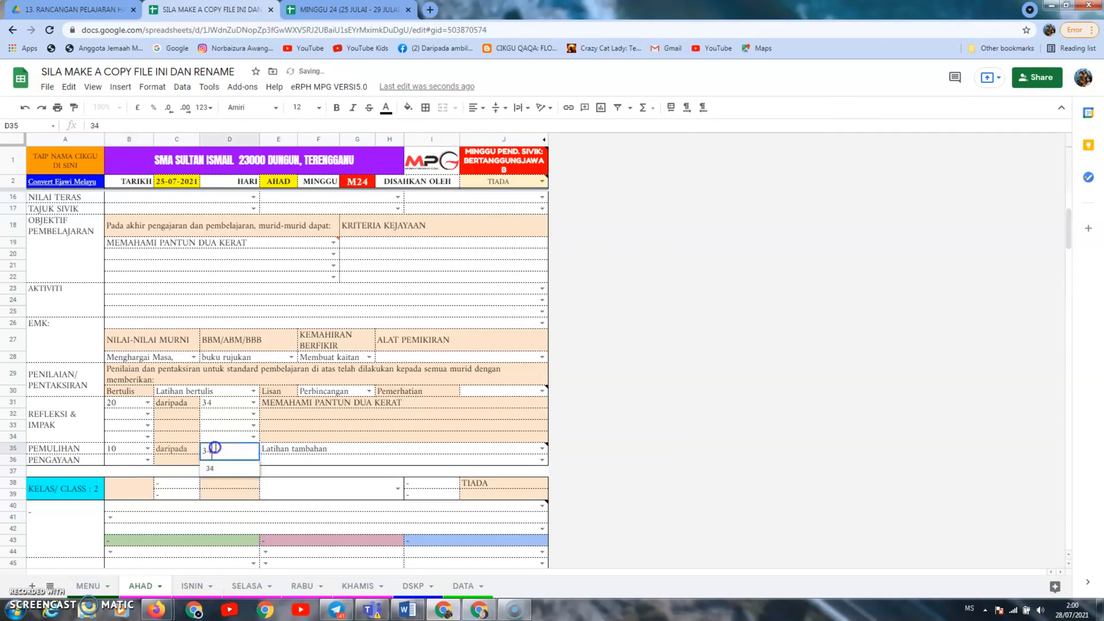
Set the PENGAYAAN entry in row 36 to Bacaan tambahan for 34 daripada 34 pupils.
click(285, 459)
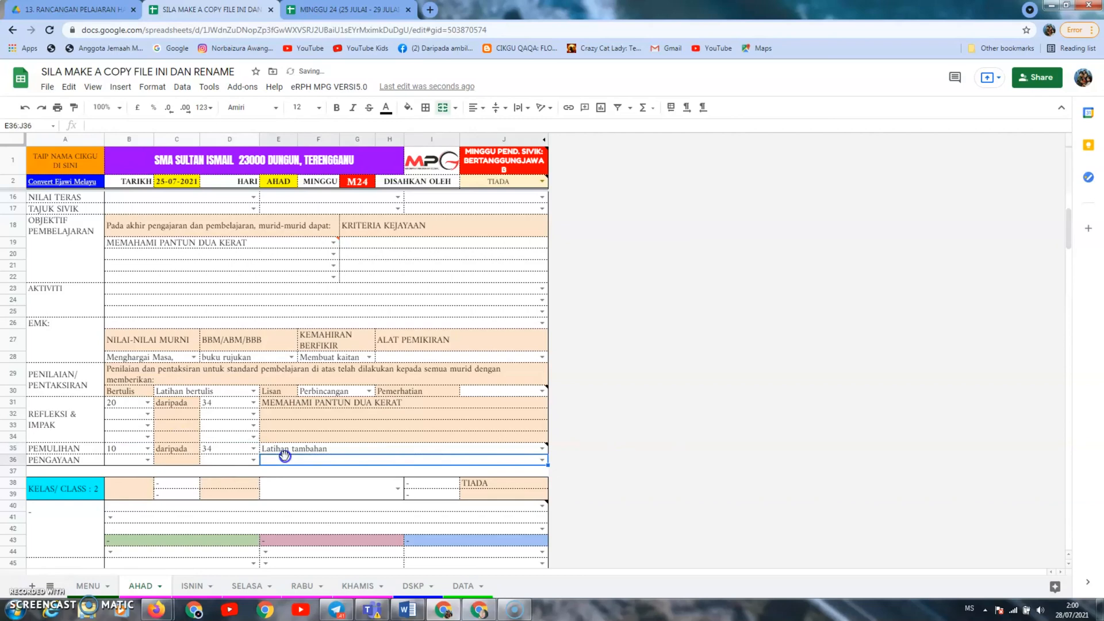
click(541, 460)
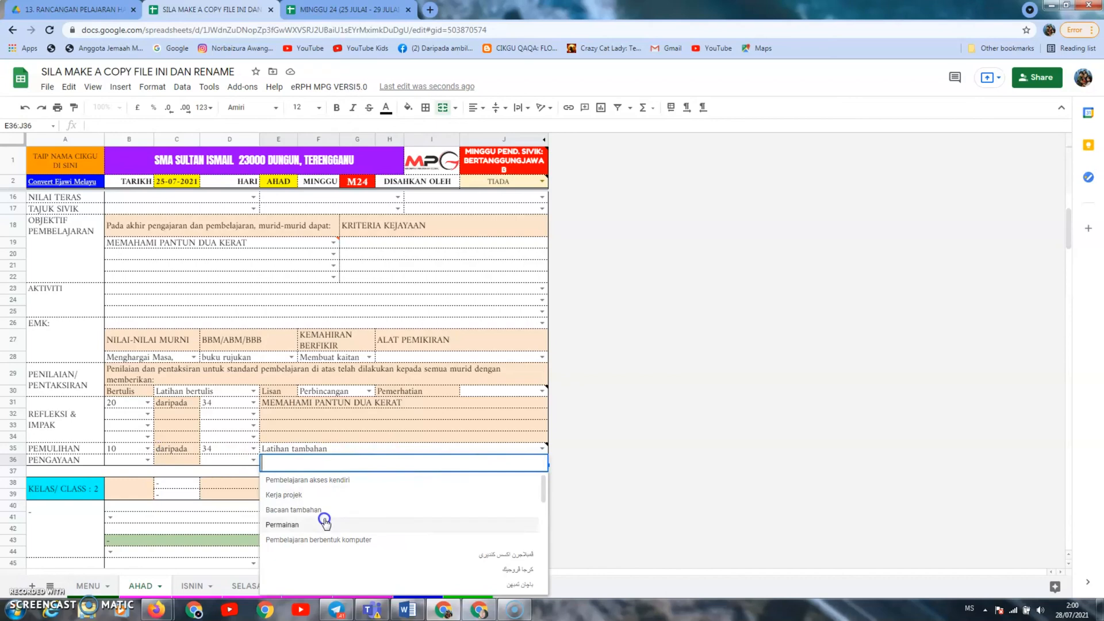
scroll(338, 522, down, 2)
scroll(374, 529, up, 2)
click(311, 510)
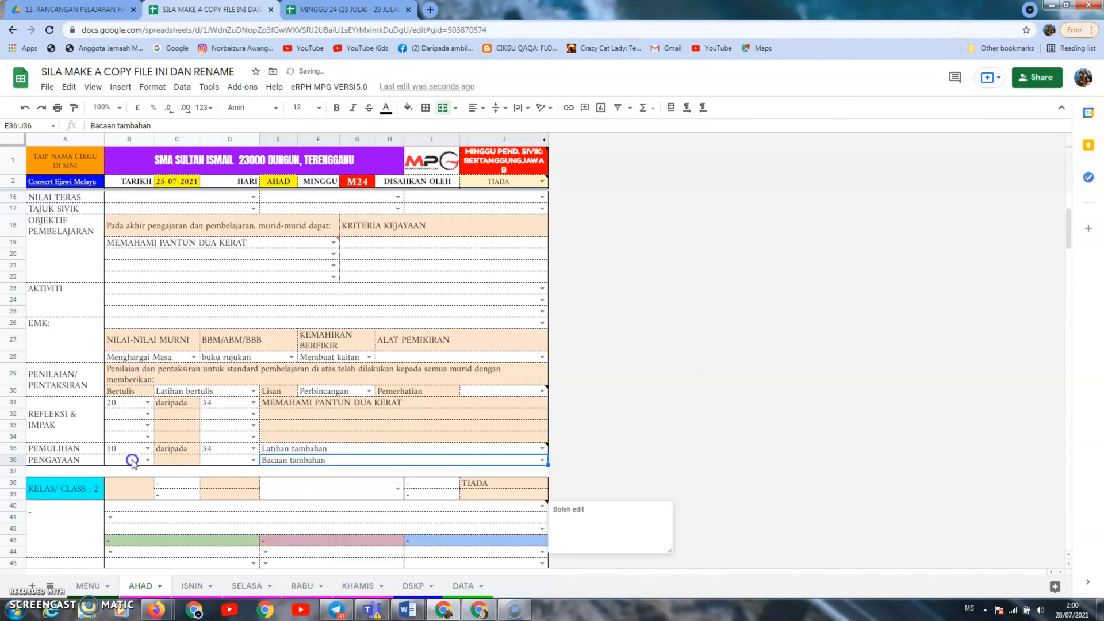
click(132, 460)
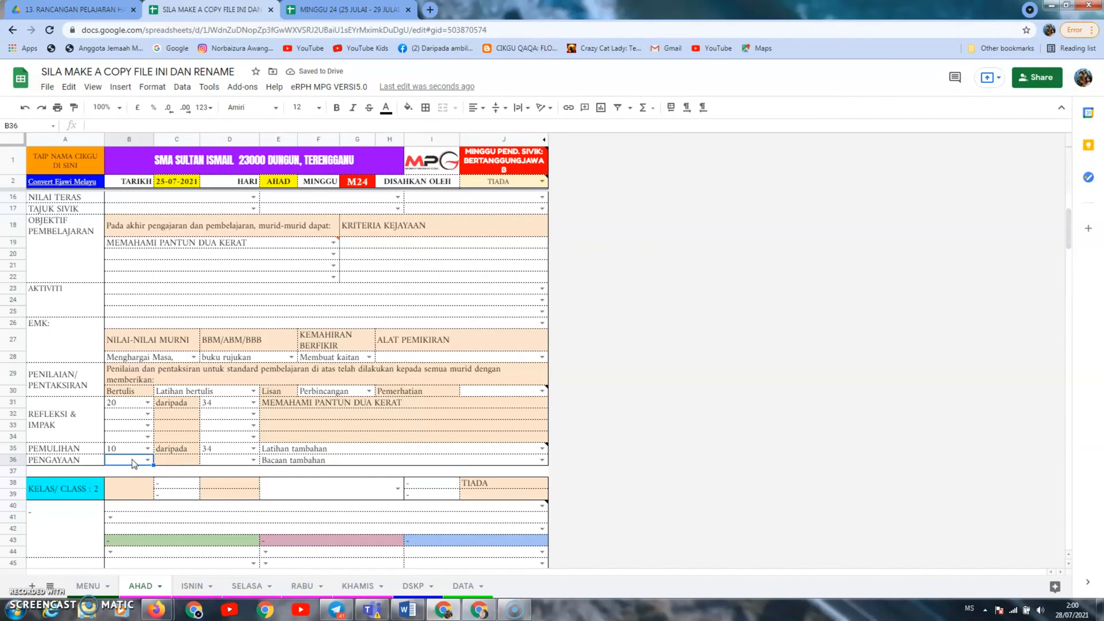
text(34)
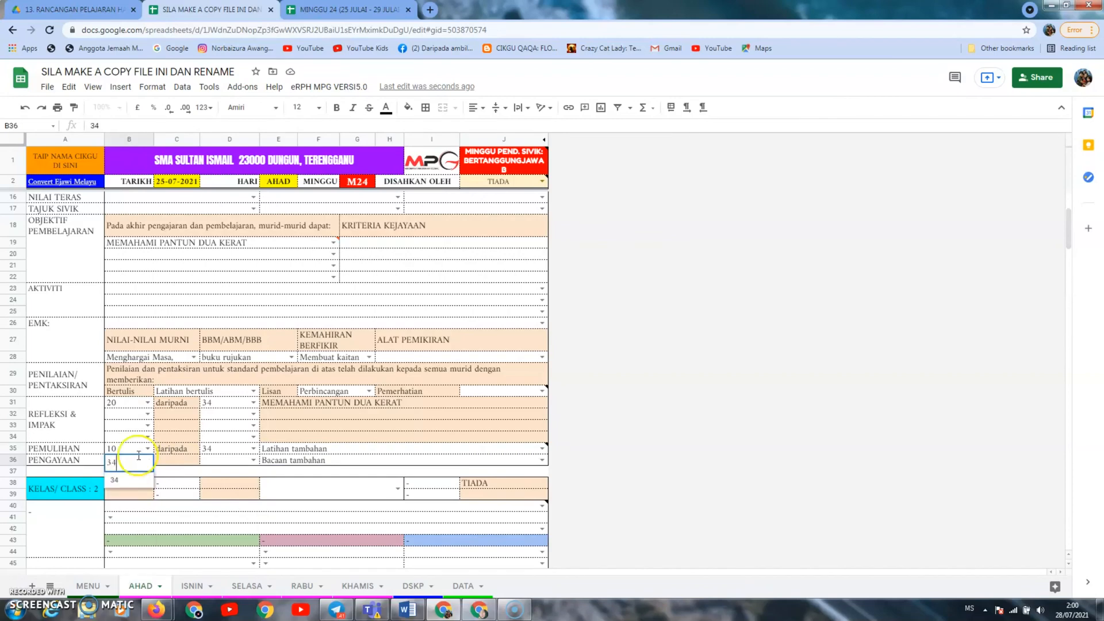
click(232, 461)
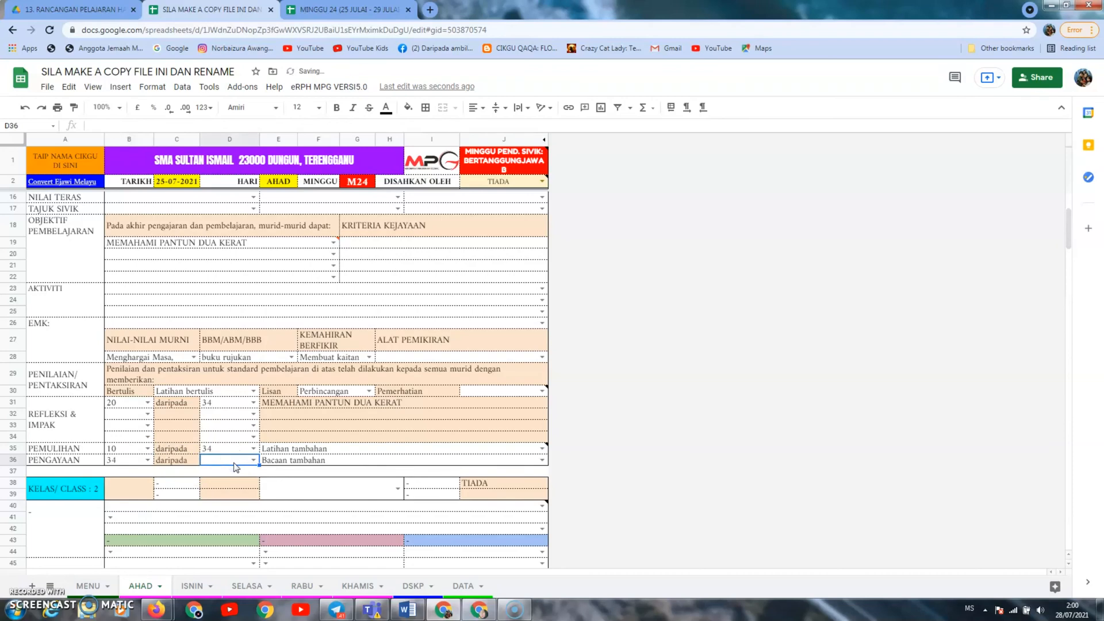
text(34)
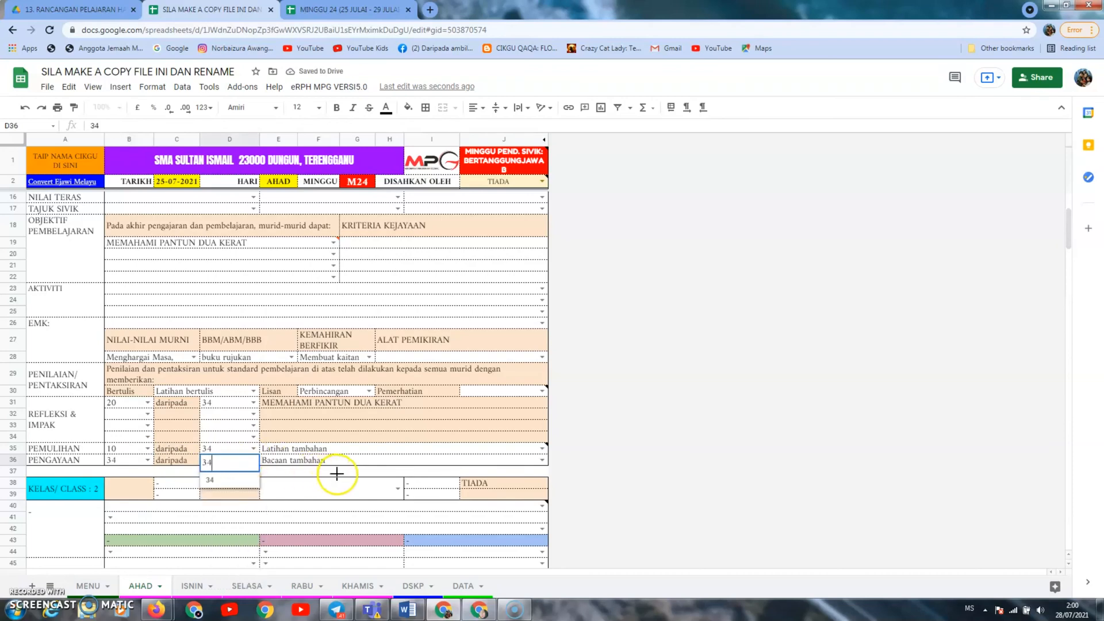
click(337, 474)
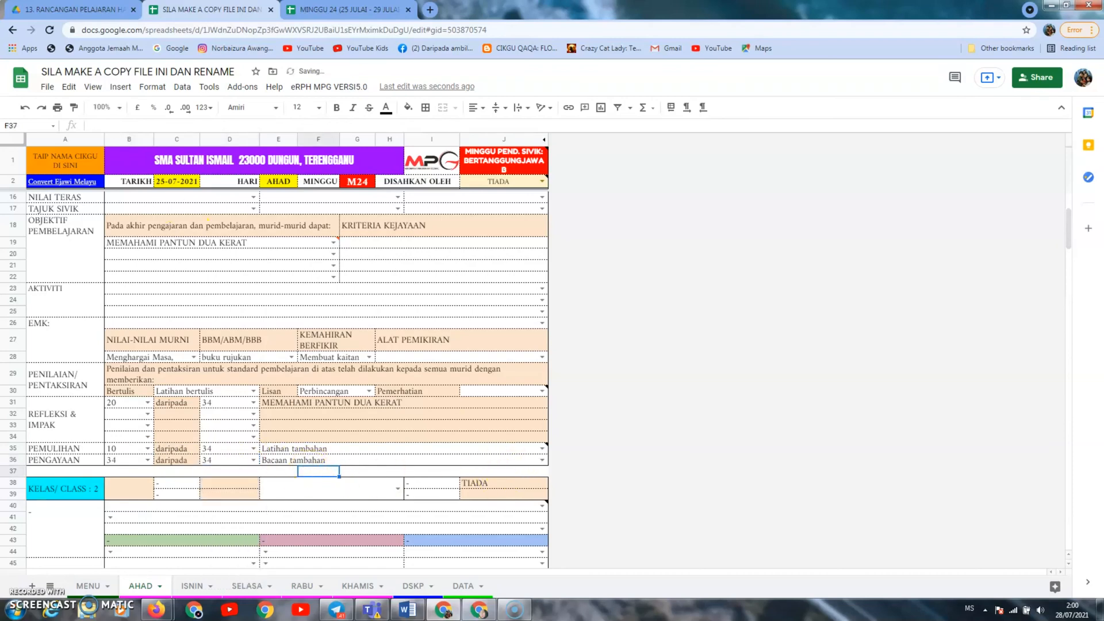